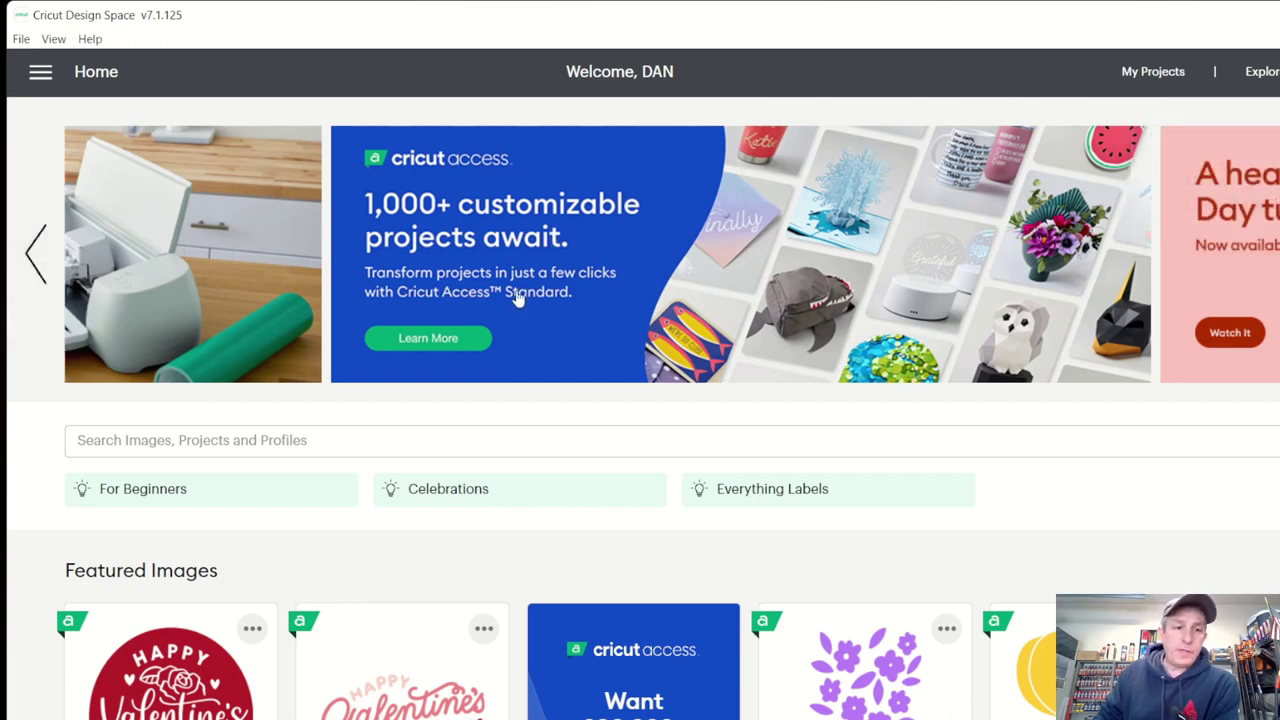
Scroll through the Home page to reach My Projects.
scroll(510, 360, down, 2)
scroll(510, 360, down, 4)
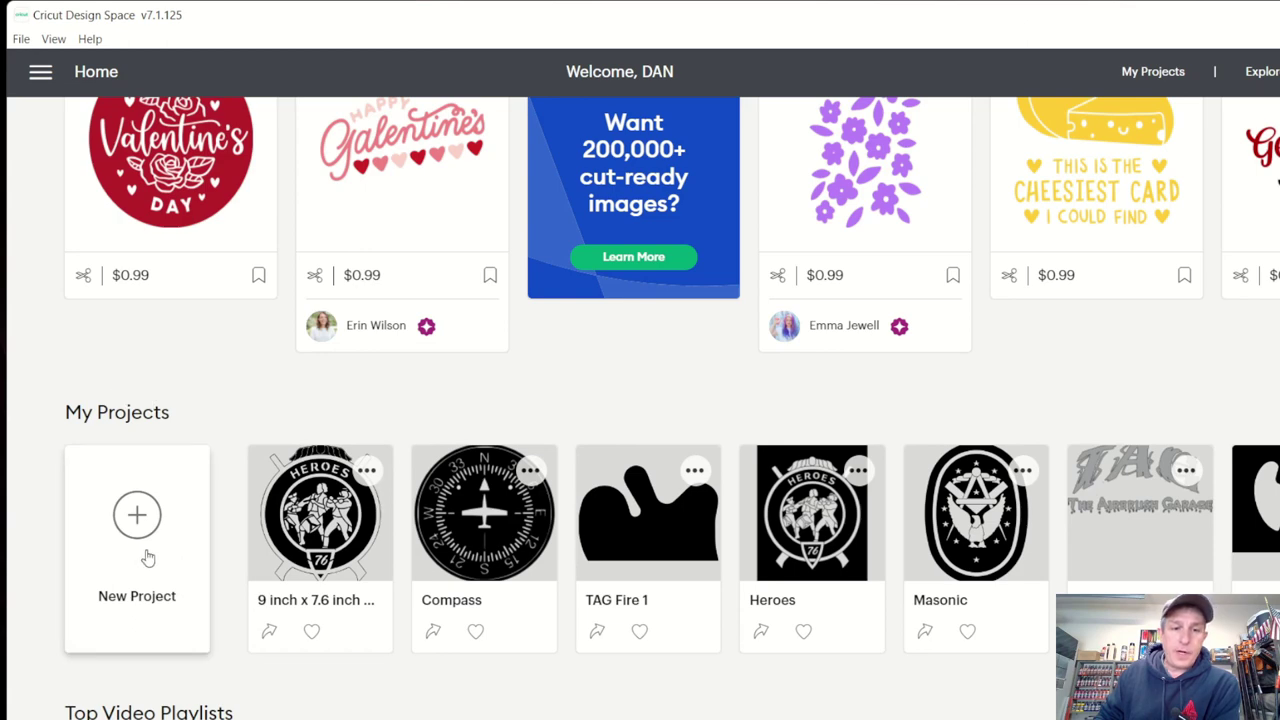
scroll(505, 470, up, 5)
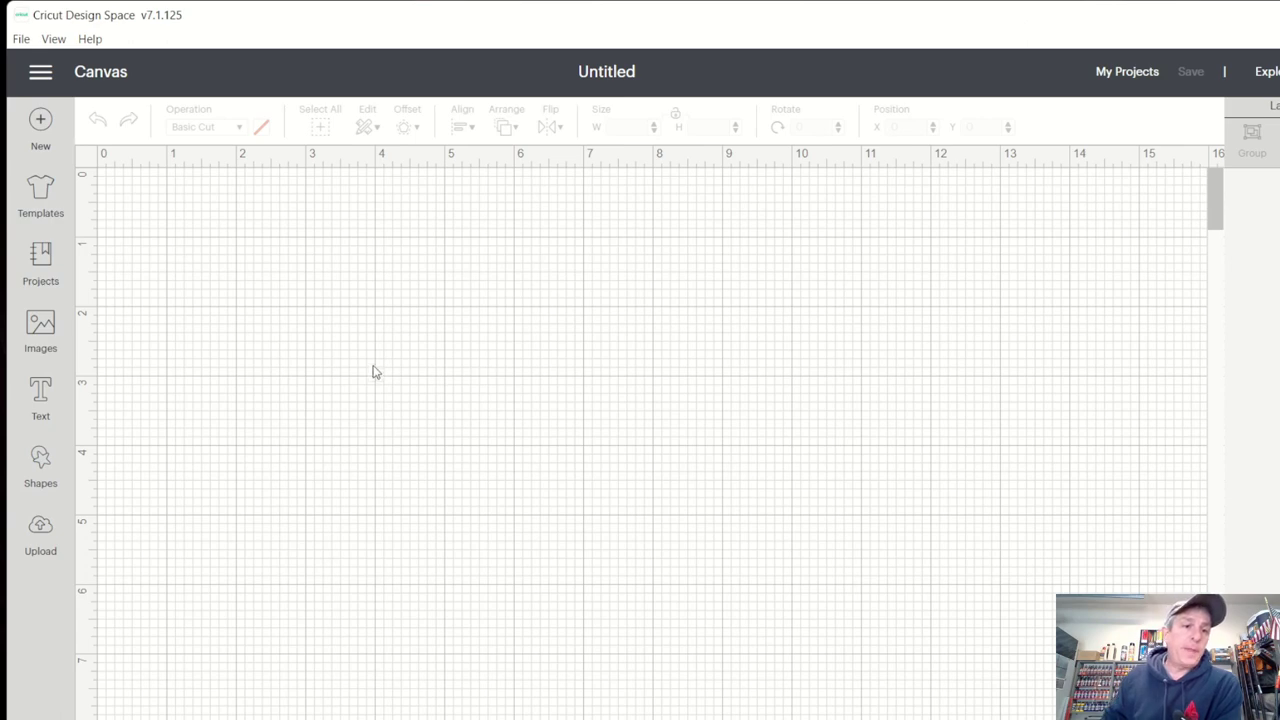
Open Upload in the sidebar and look through the Recent Uploads list.
click(41, 530)
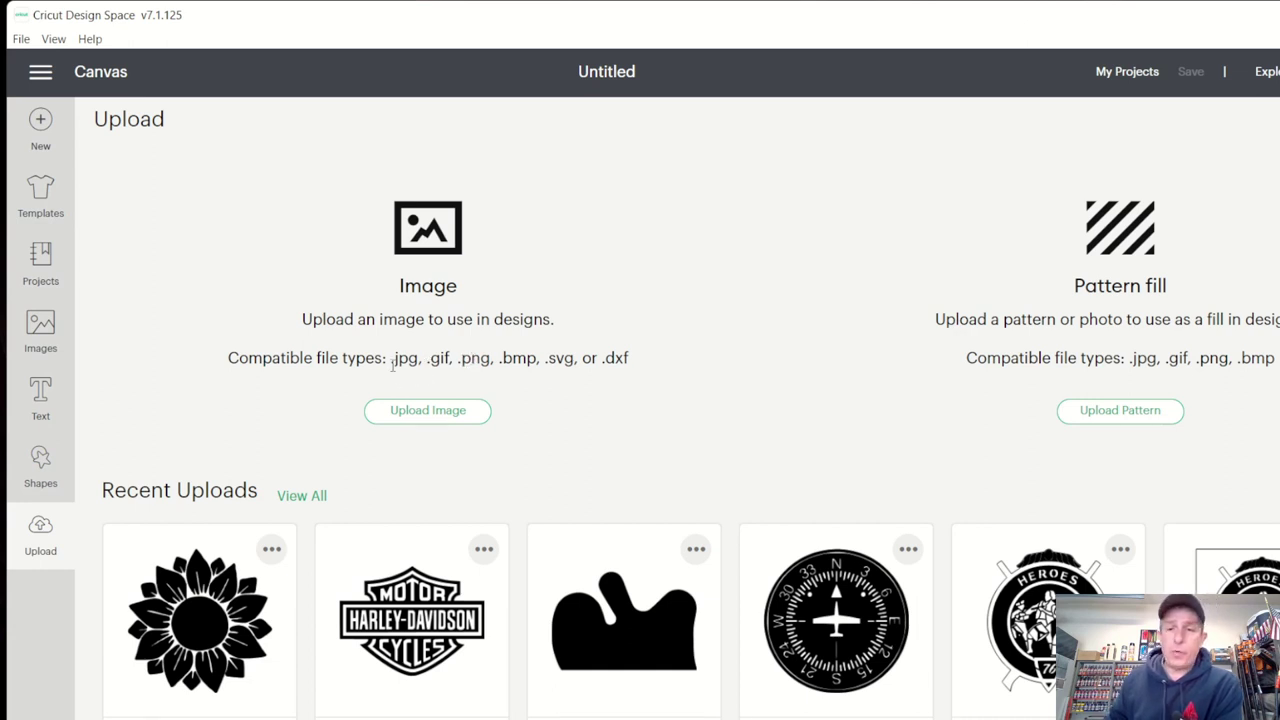
scroll(480, 390, down, 5)
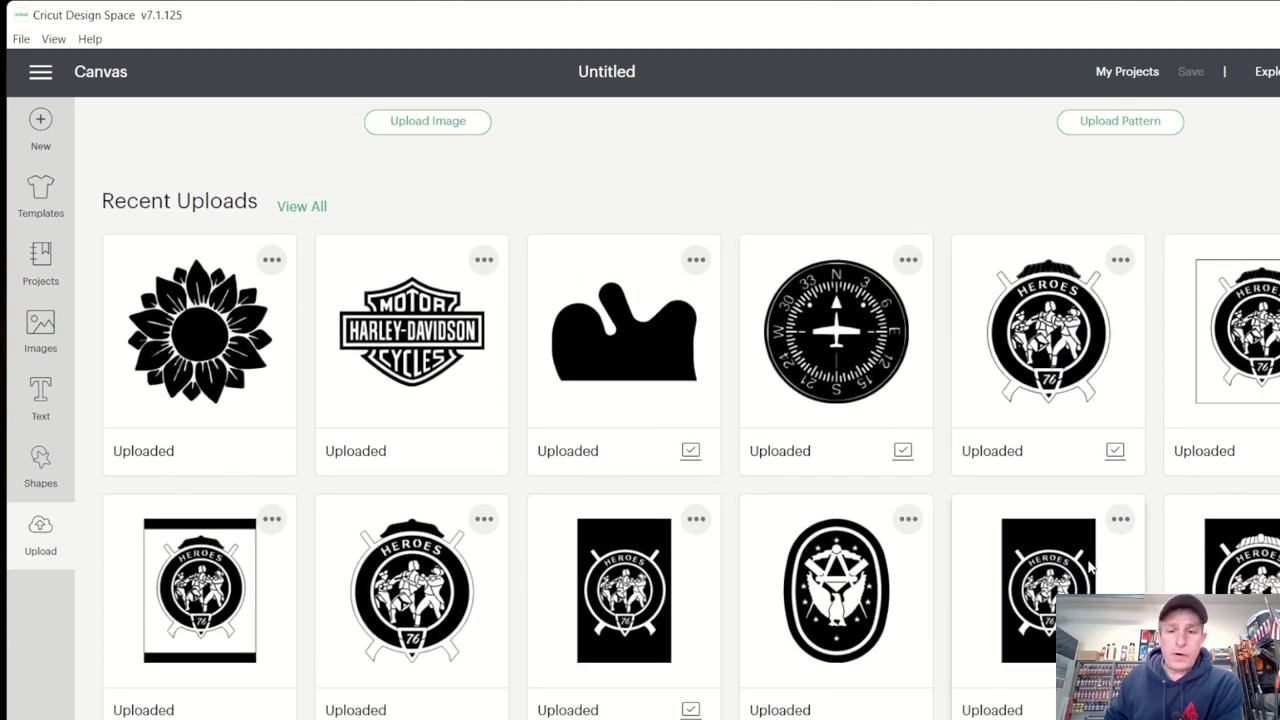
scroll(440, 393, up, 5)
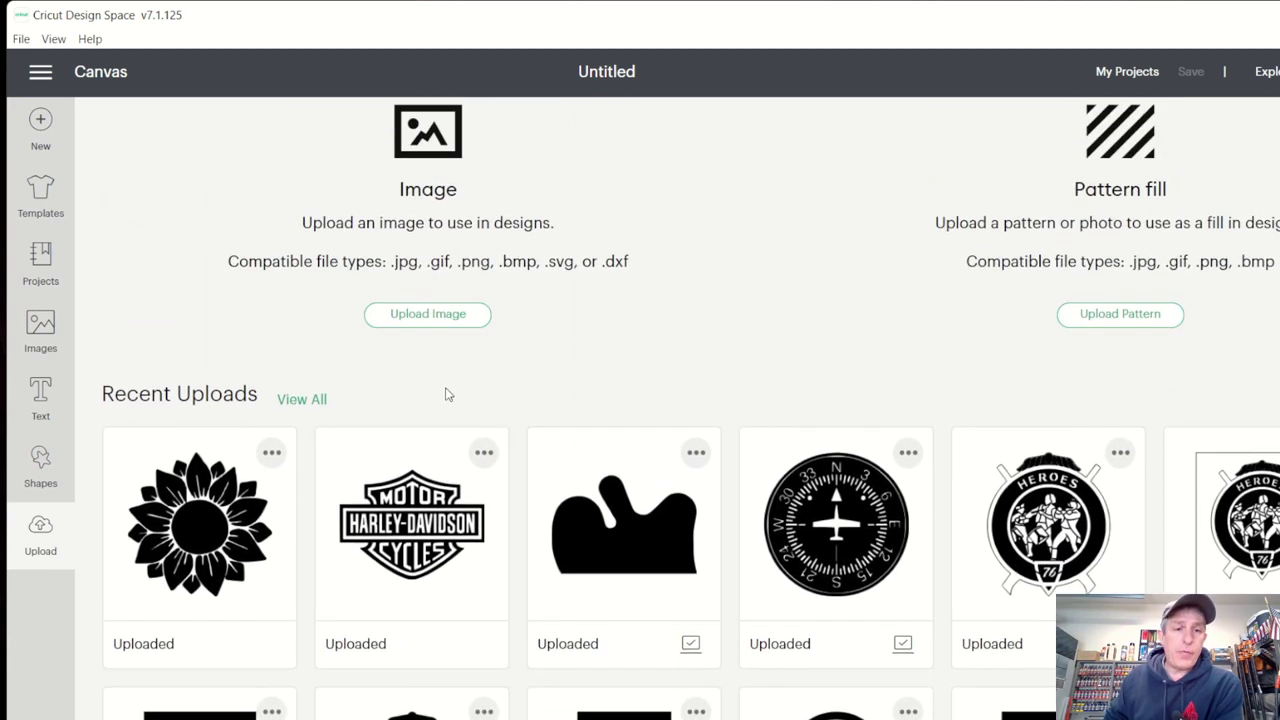
Browse to The Airbrush Garage > T-Shirt Iron-On and load Sunflower4 for upload.
click(430, 412)
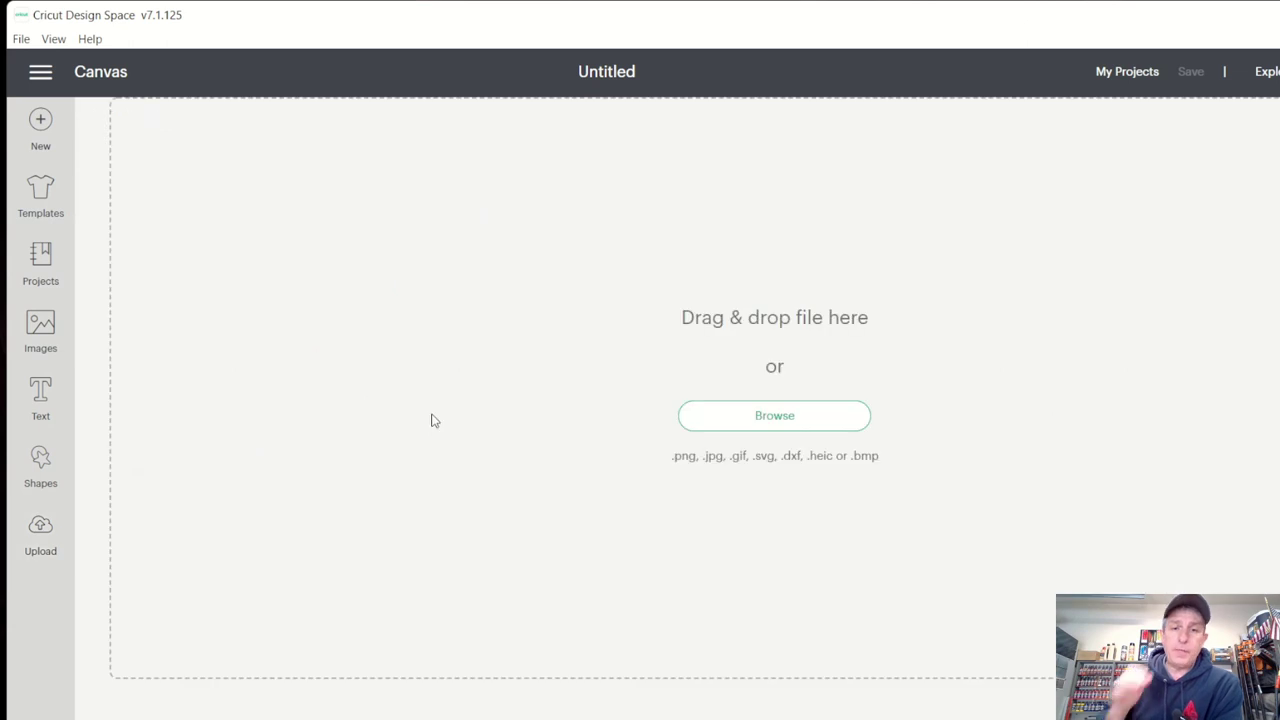
click(784, 424)
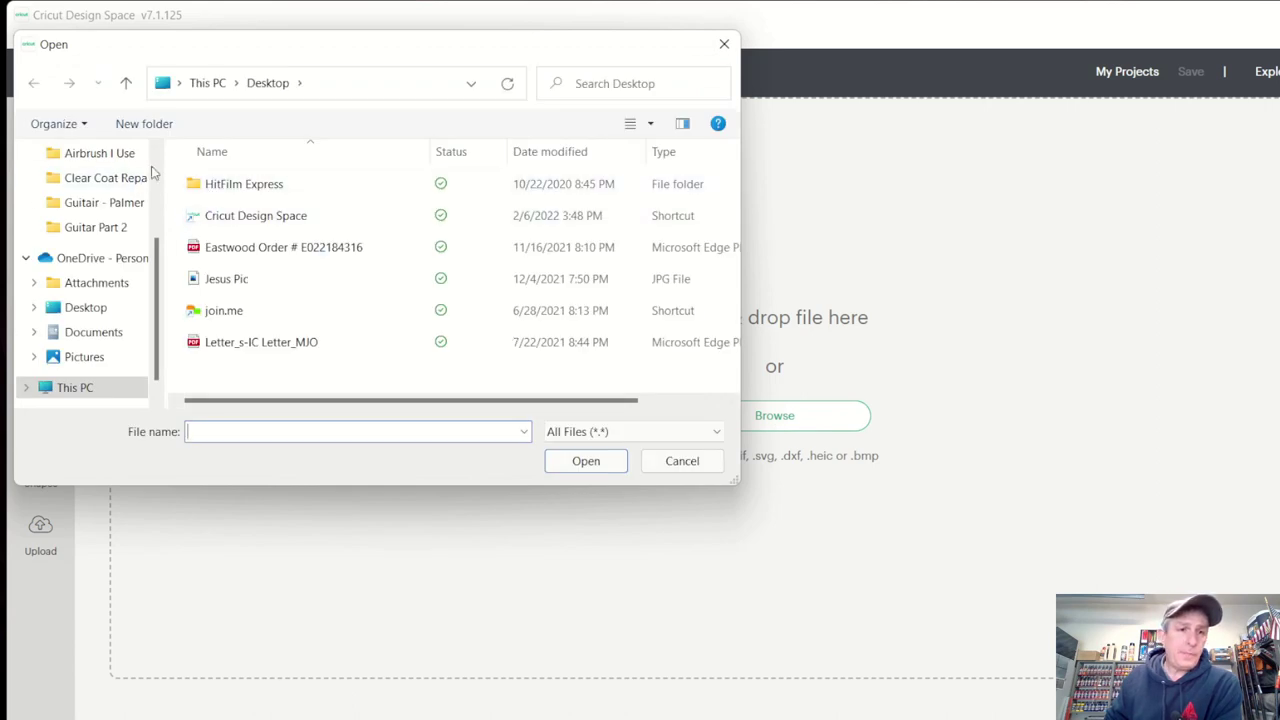
scroll(88, 318, down, 1)
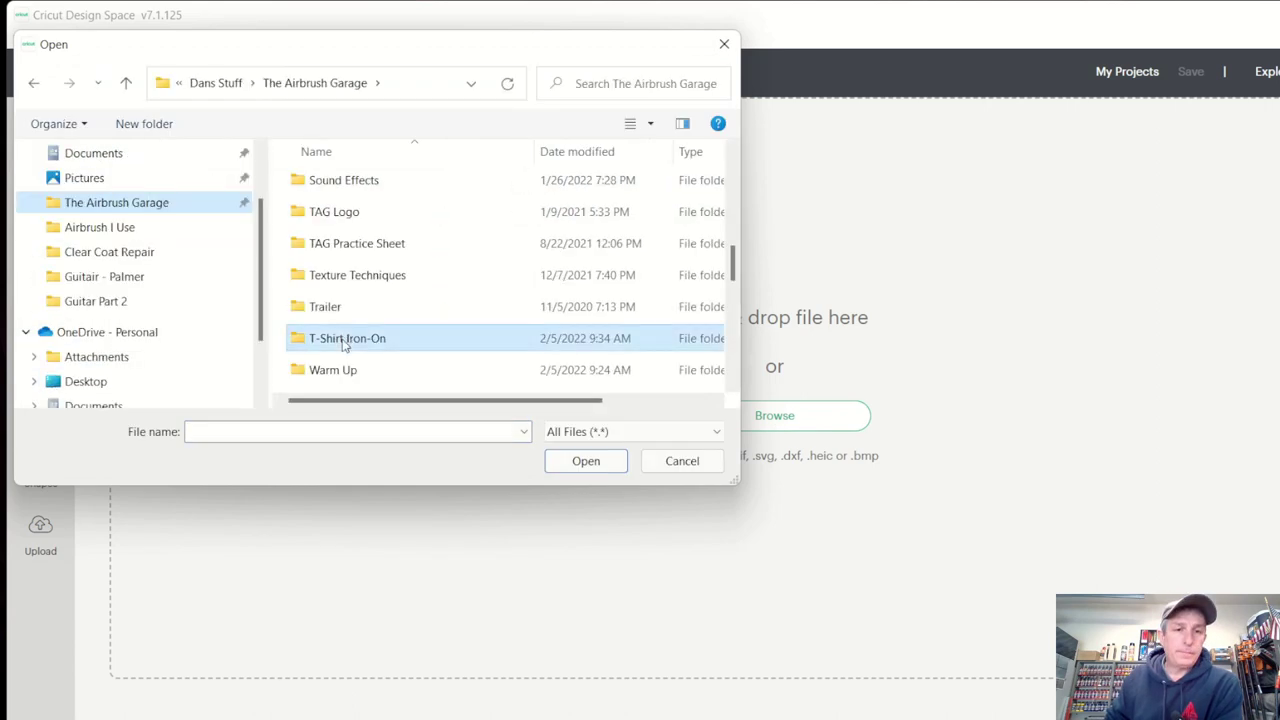
double_click(346, 339)
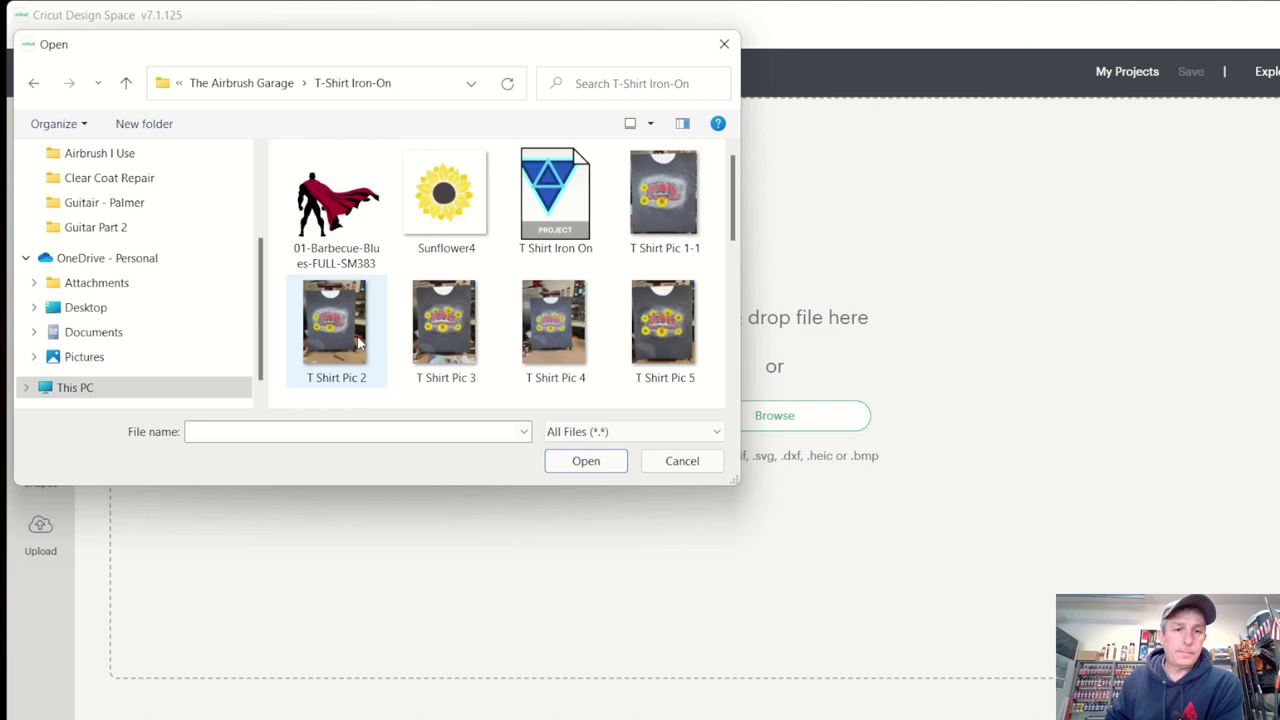
click(448, 204)
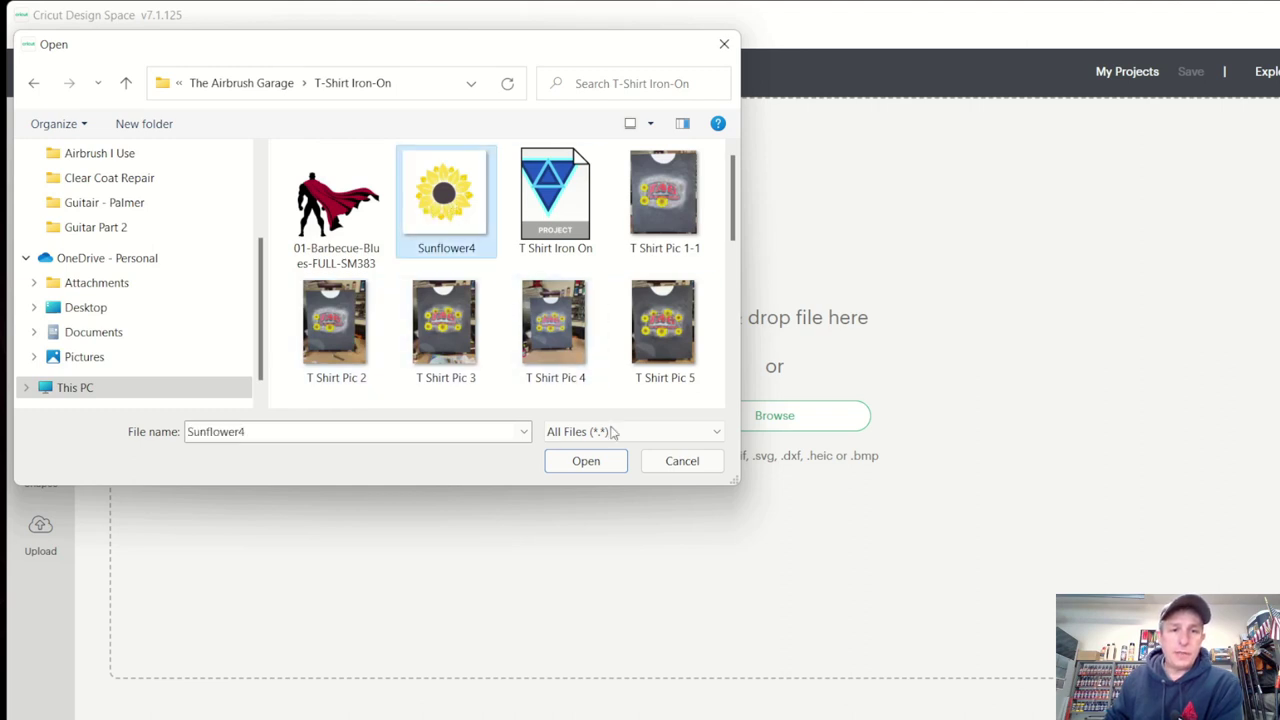
click(598, 466)
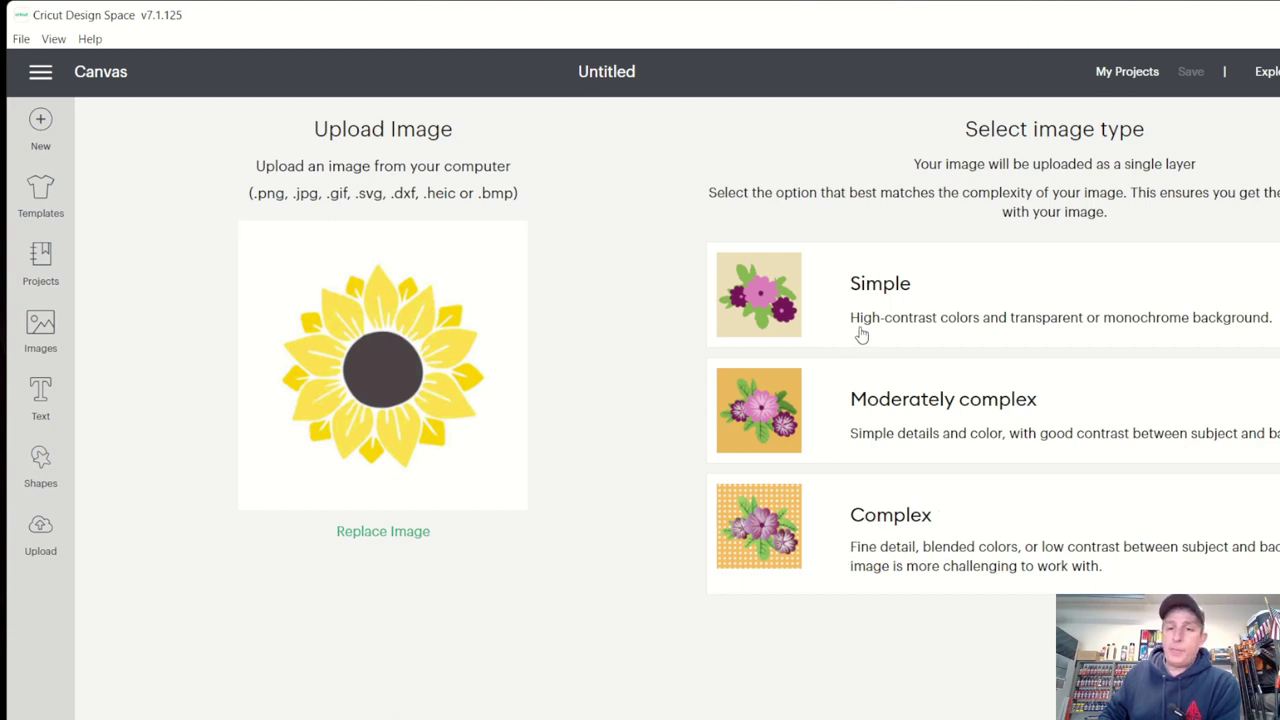
Classify the sunflower upload as a Moderately complex image.
click(908, 404)
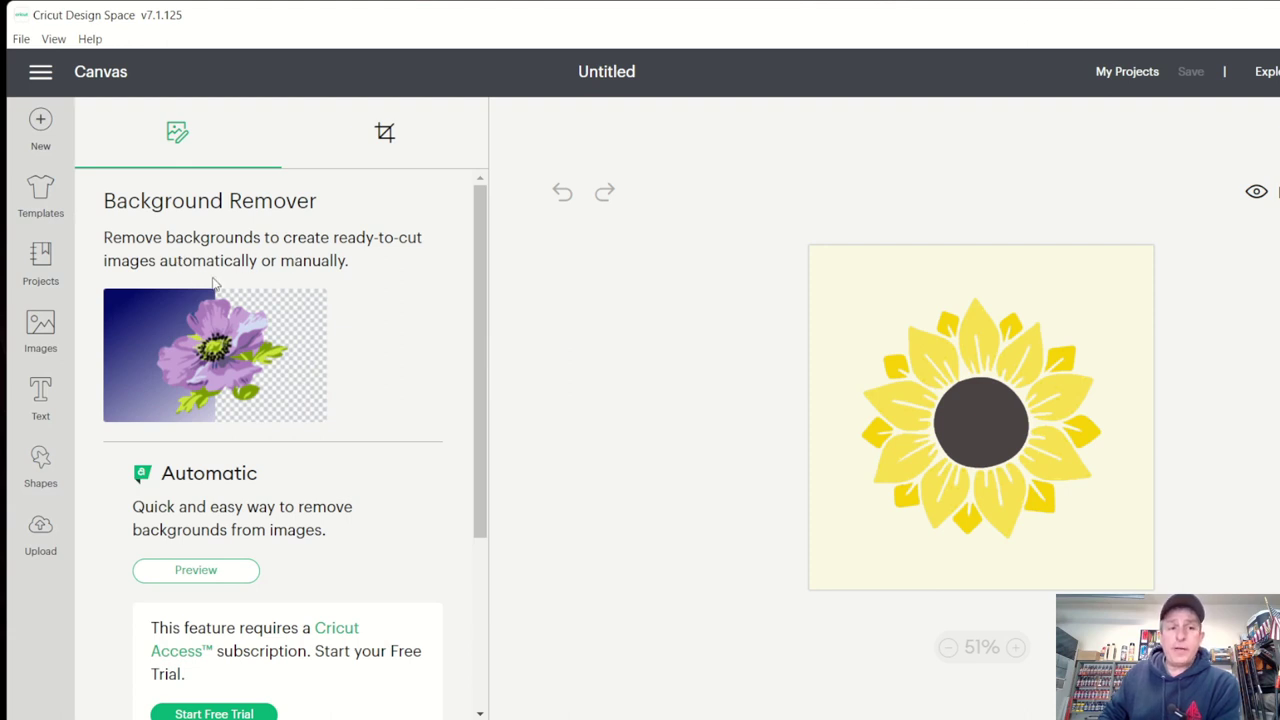
scroll(380, 401, down, 5)
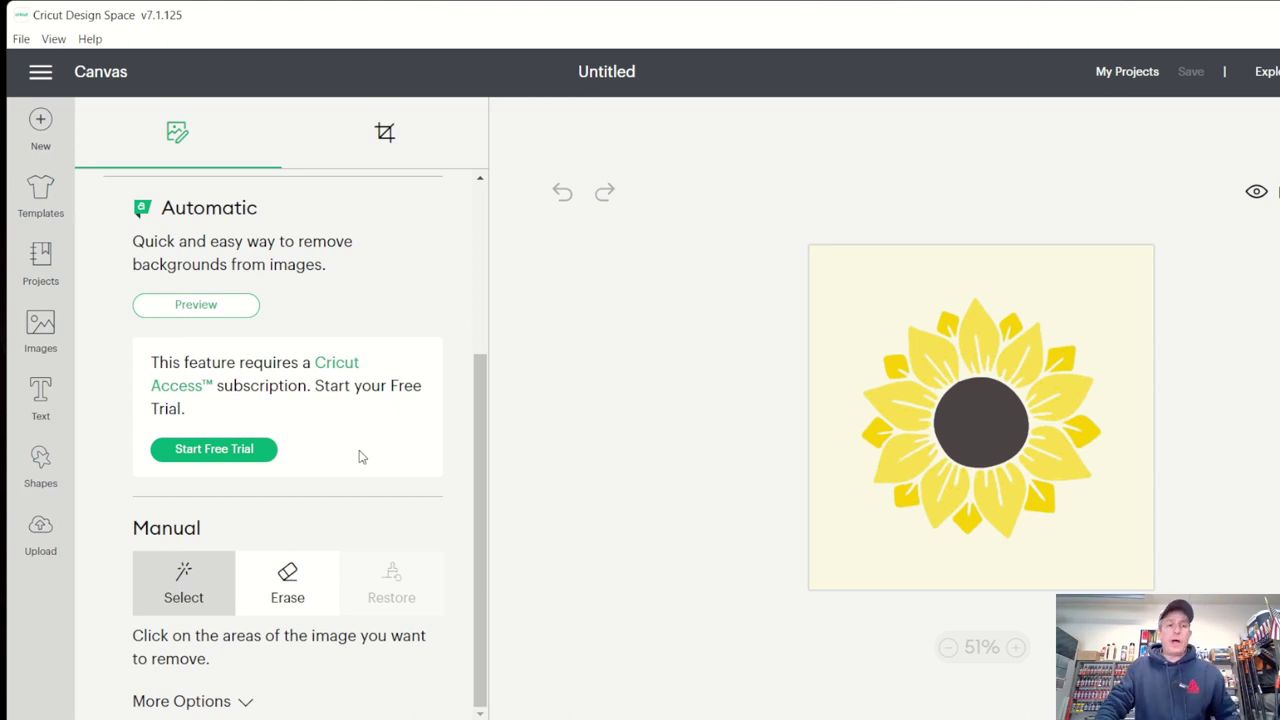
scroll(360, 483, up, 2)
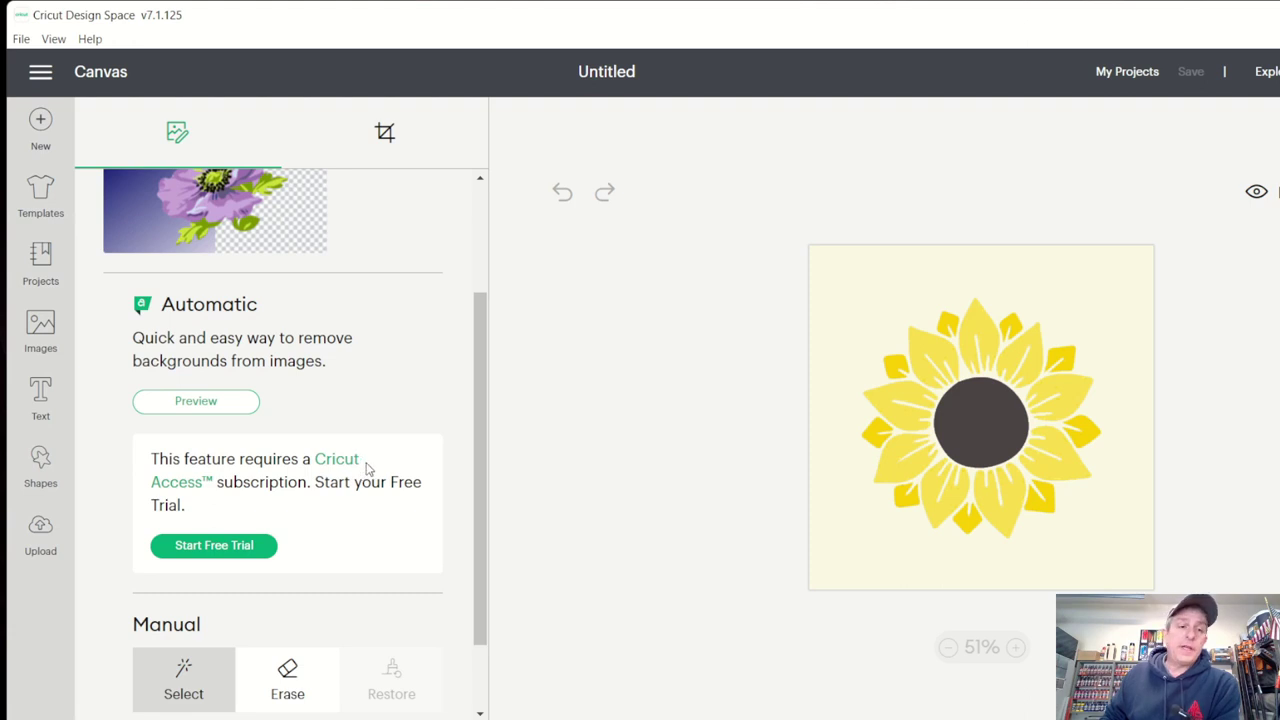
scroll(371, 453, down, 2)
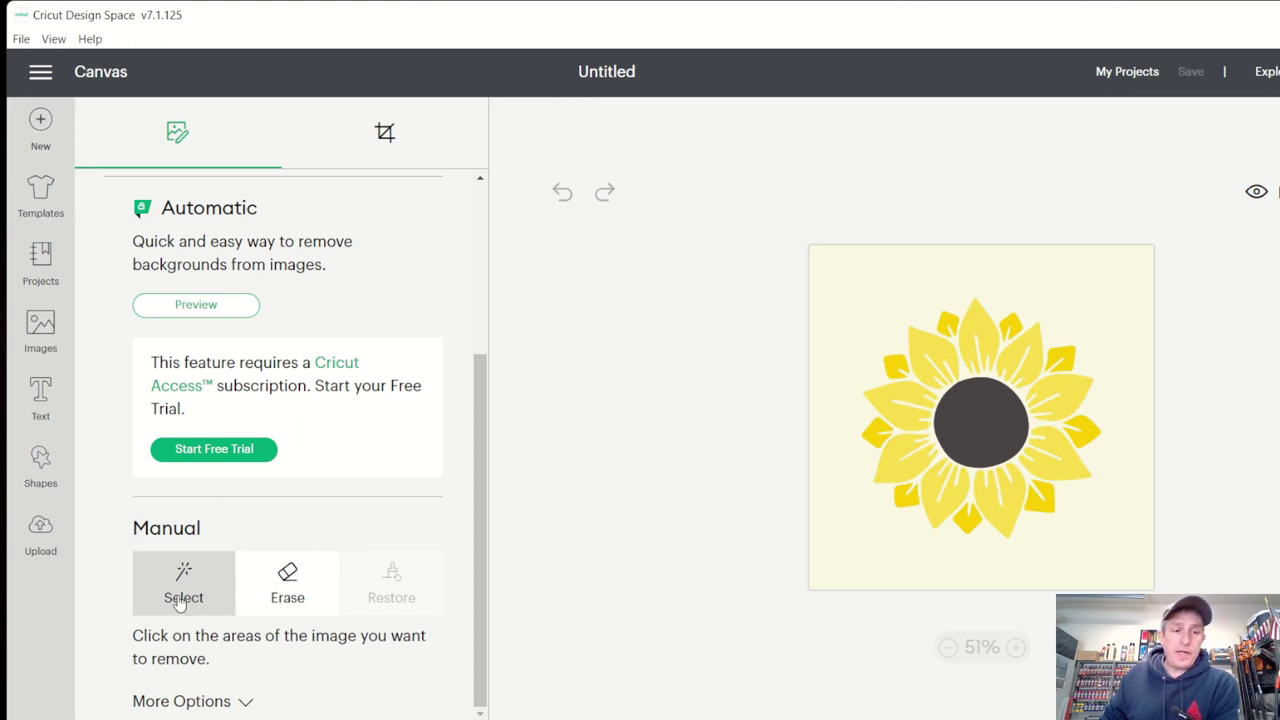
Manually erase small cream spots, then a large top-right patch with eraser size 100.
click(290, 582)
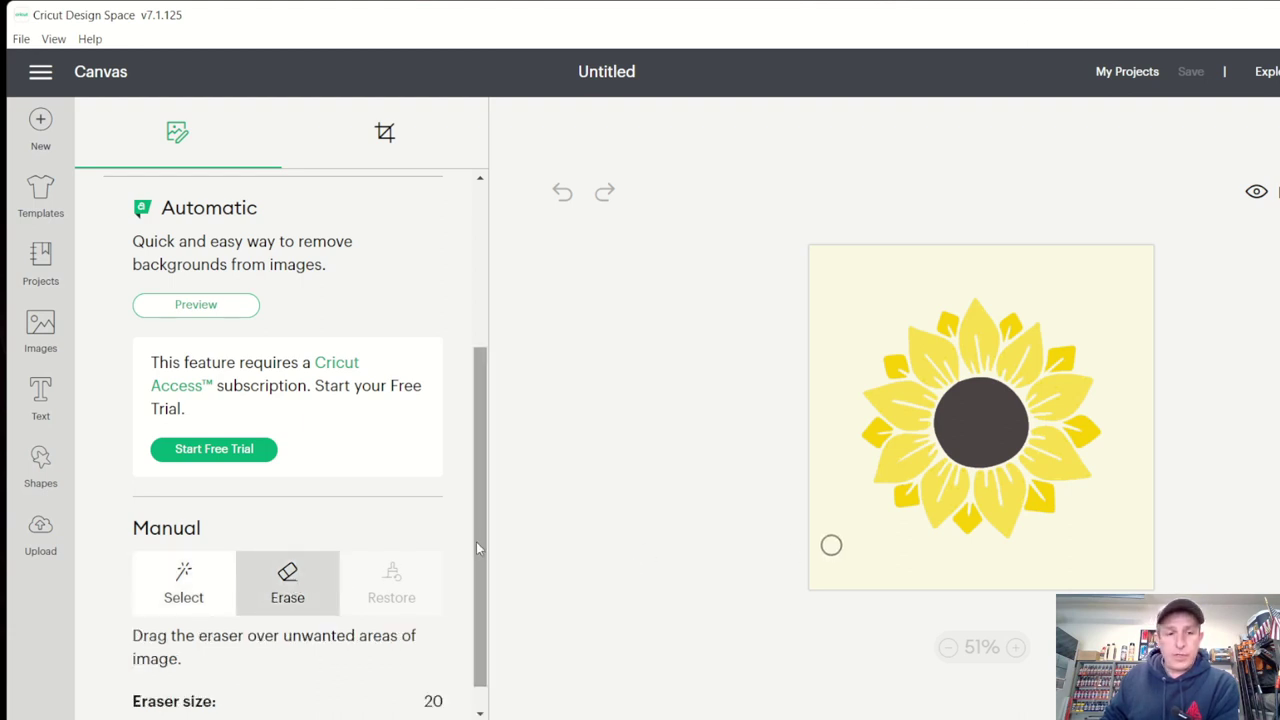
scroll(440, 538, down, 1)
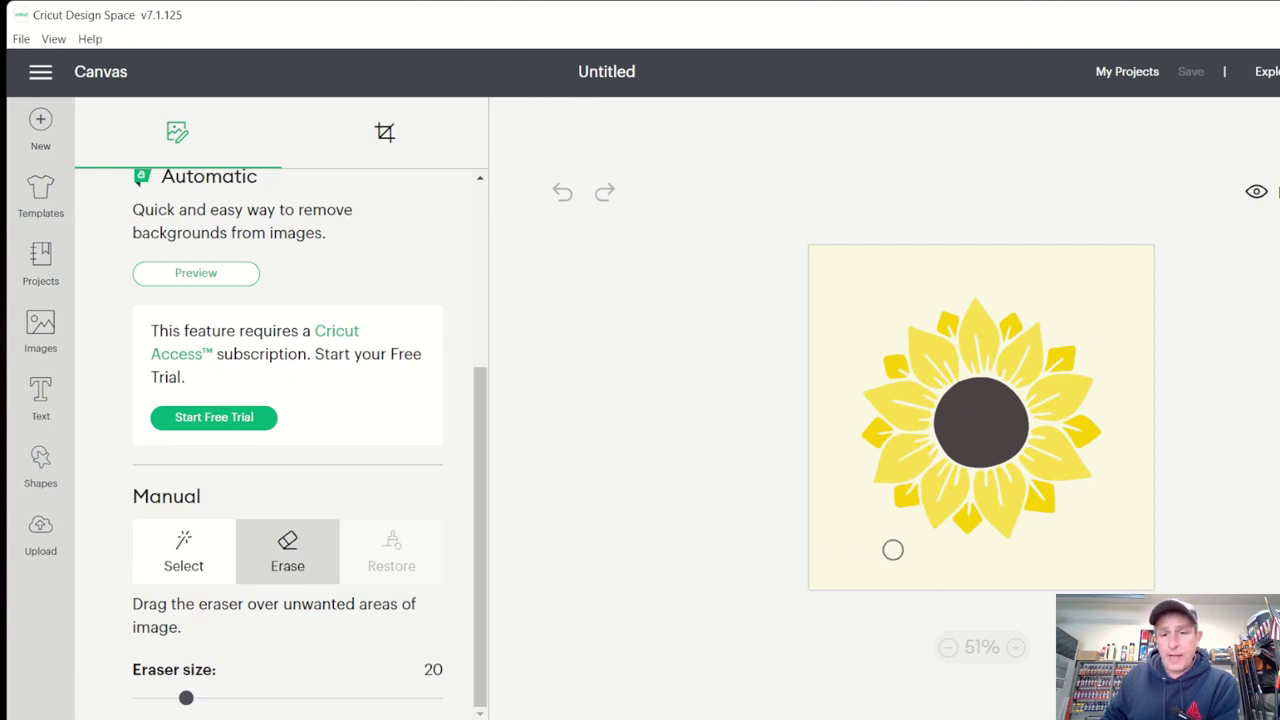
mouse_move(891, 546)
mouse_down()
mouse_move(854, 534)
mouse_move(866, 546)
mouse_move(843, 486)
mouse_up()
click(853, 272)
click(928, 270)
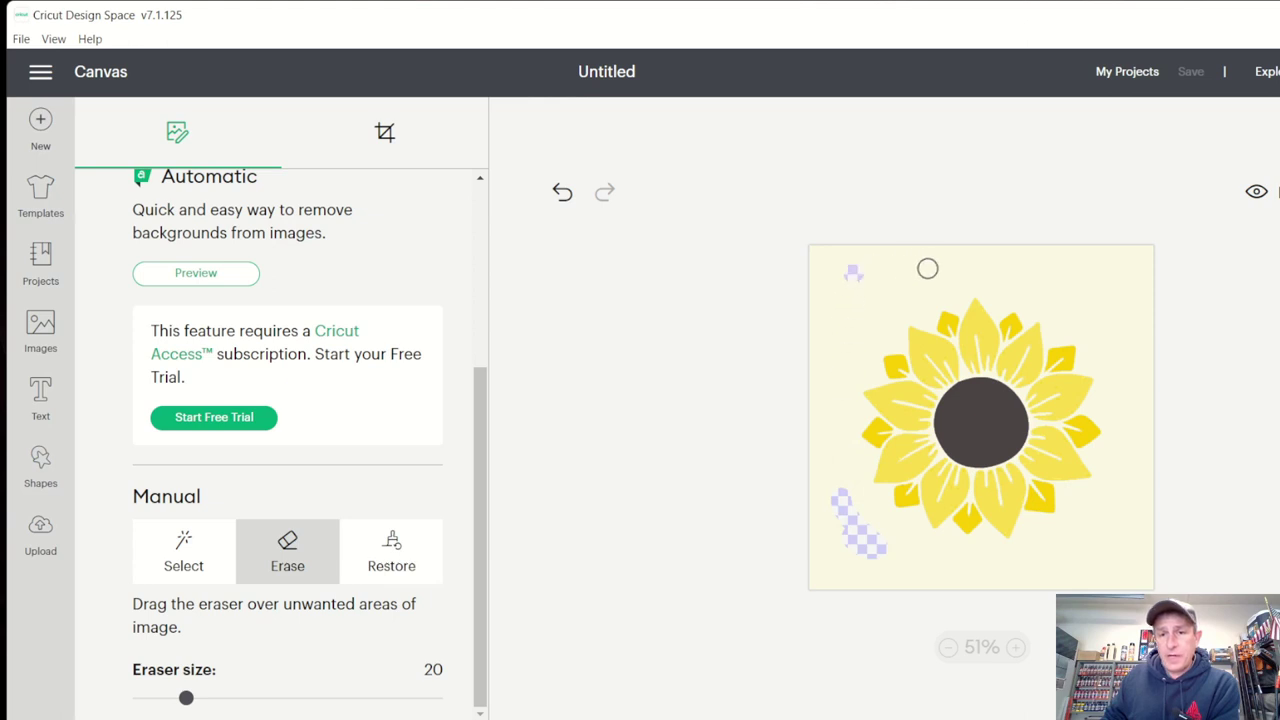
click(861, 328)
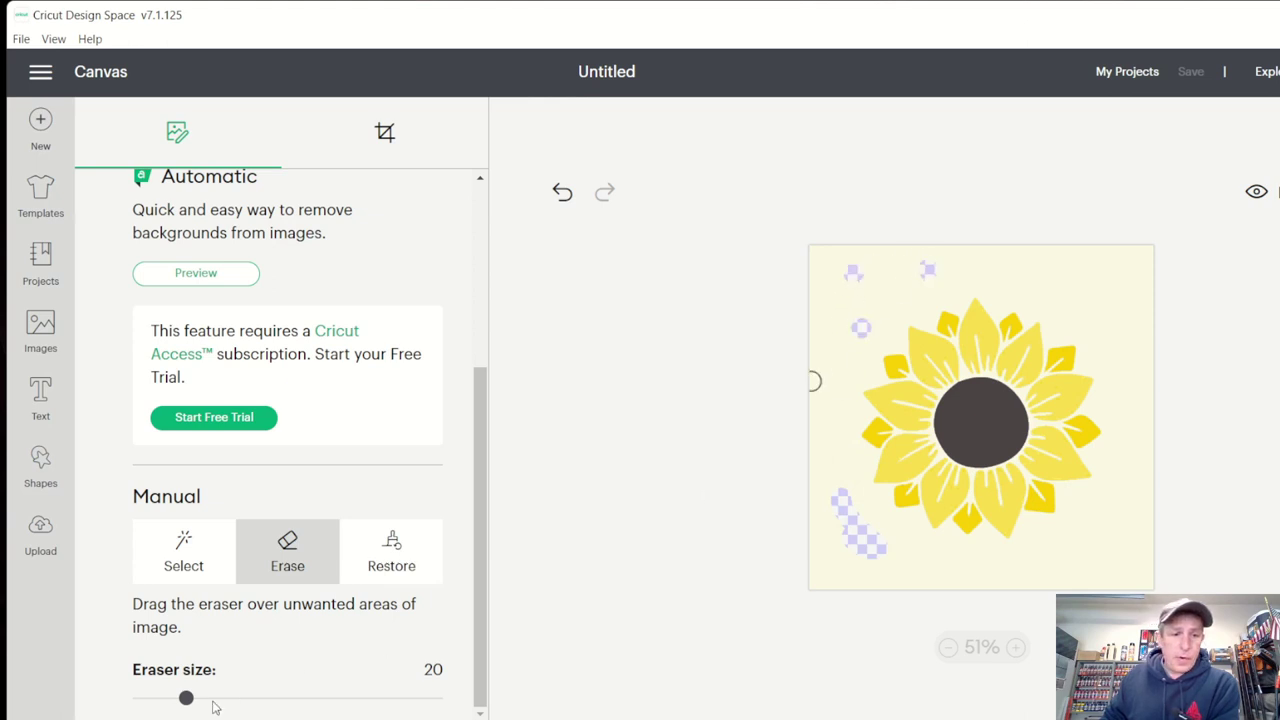
drag(186, 698, 437, 698)
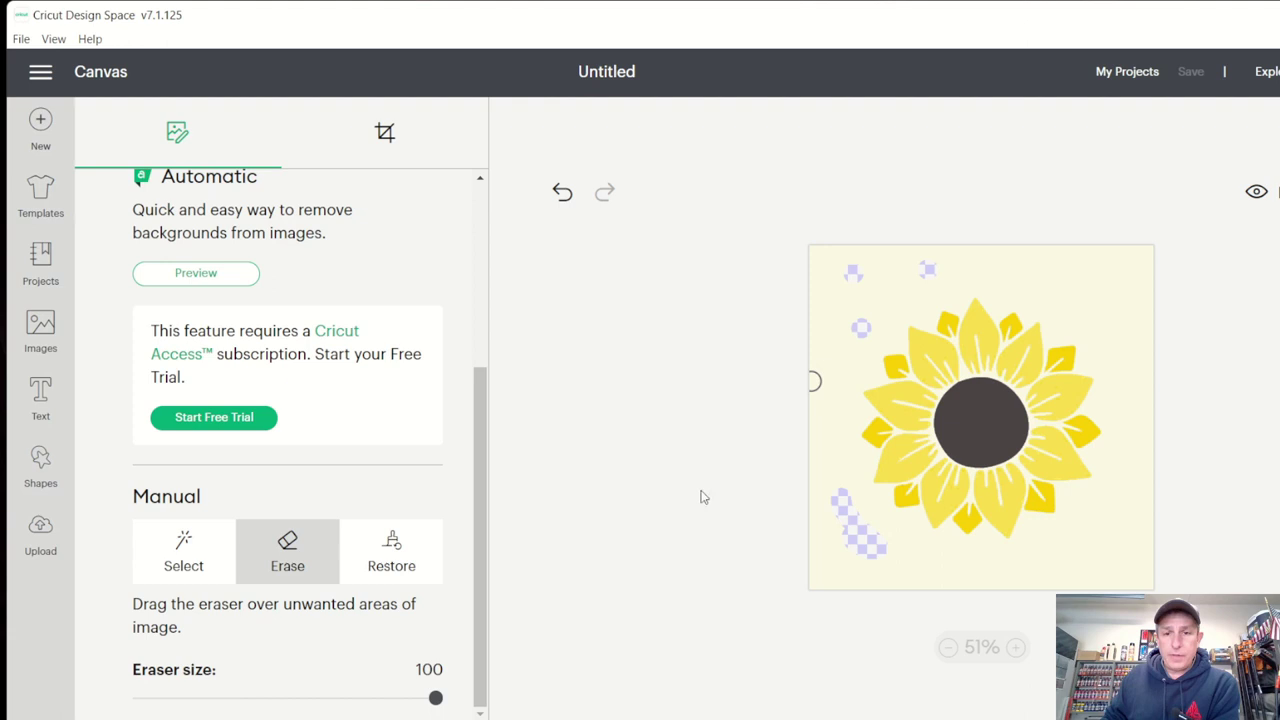
click(1100, 303)
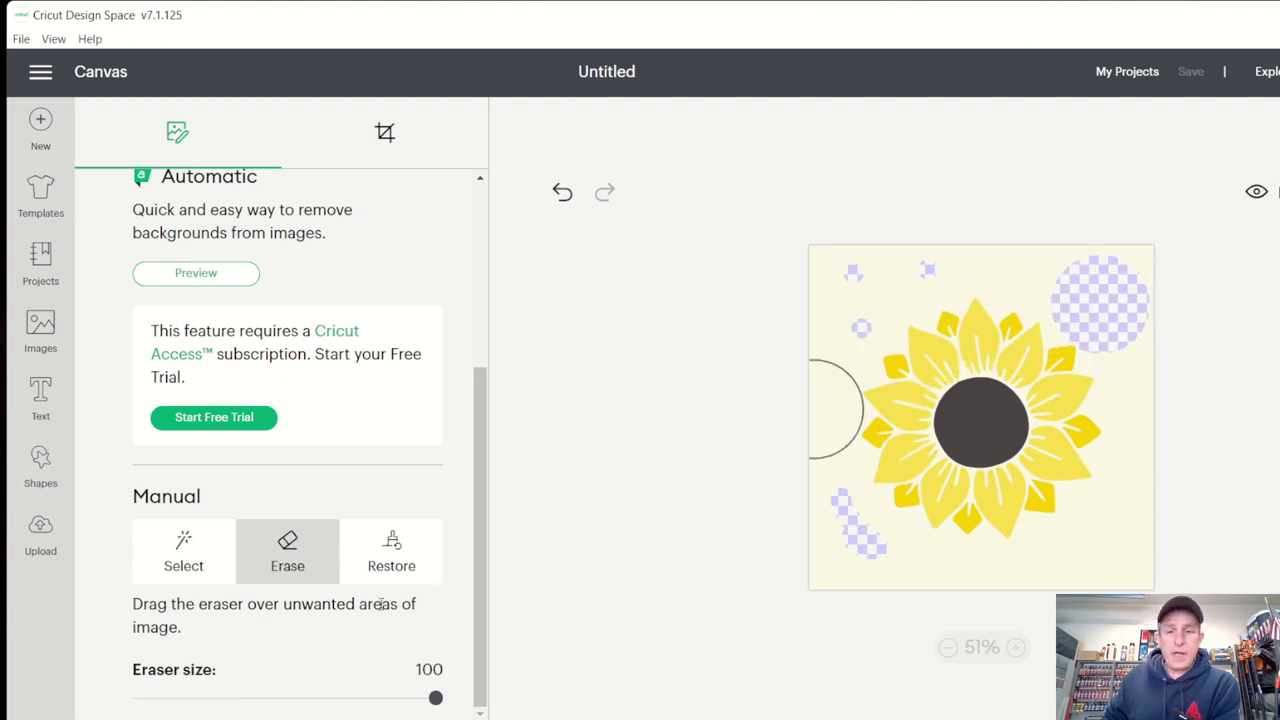
Remove the cream background with Manual Select, undo it, then click the five outer petals.
click(183, 563)
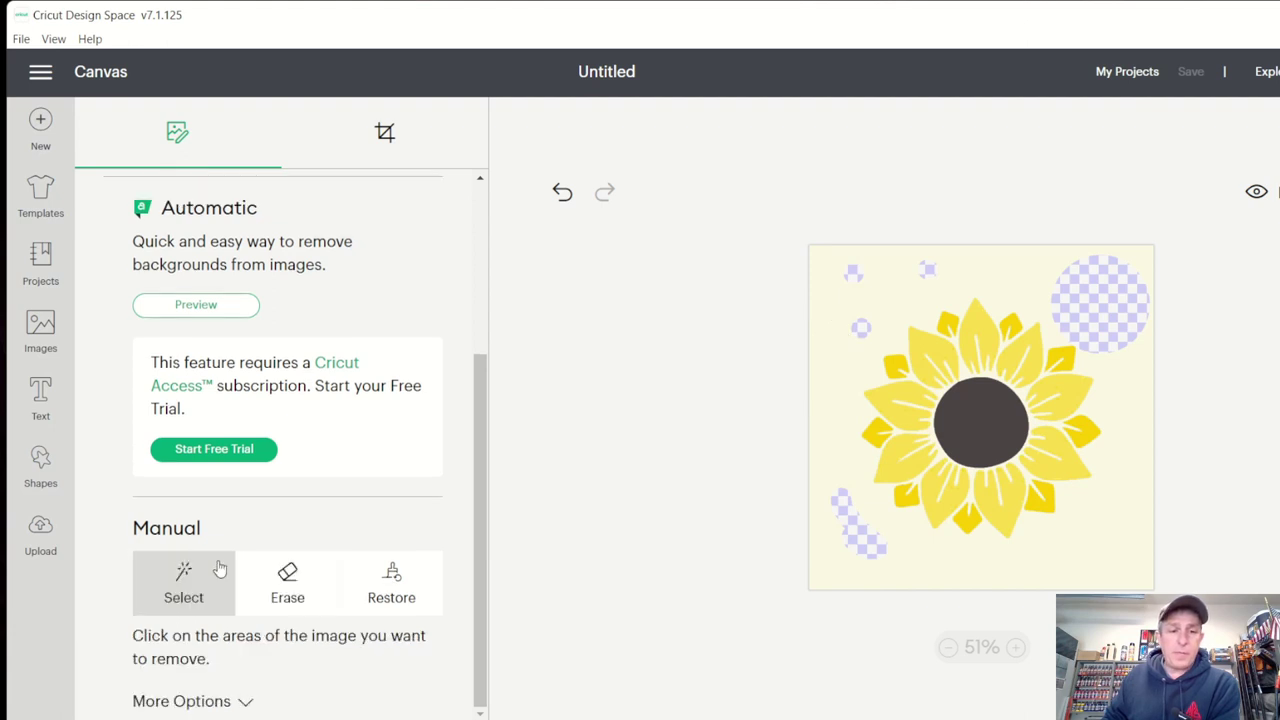
click(847, 378)
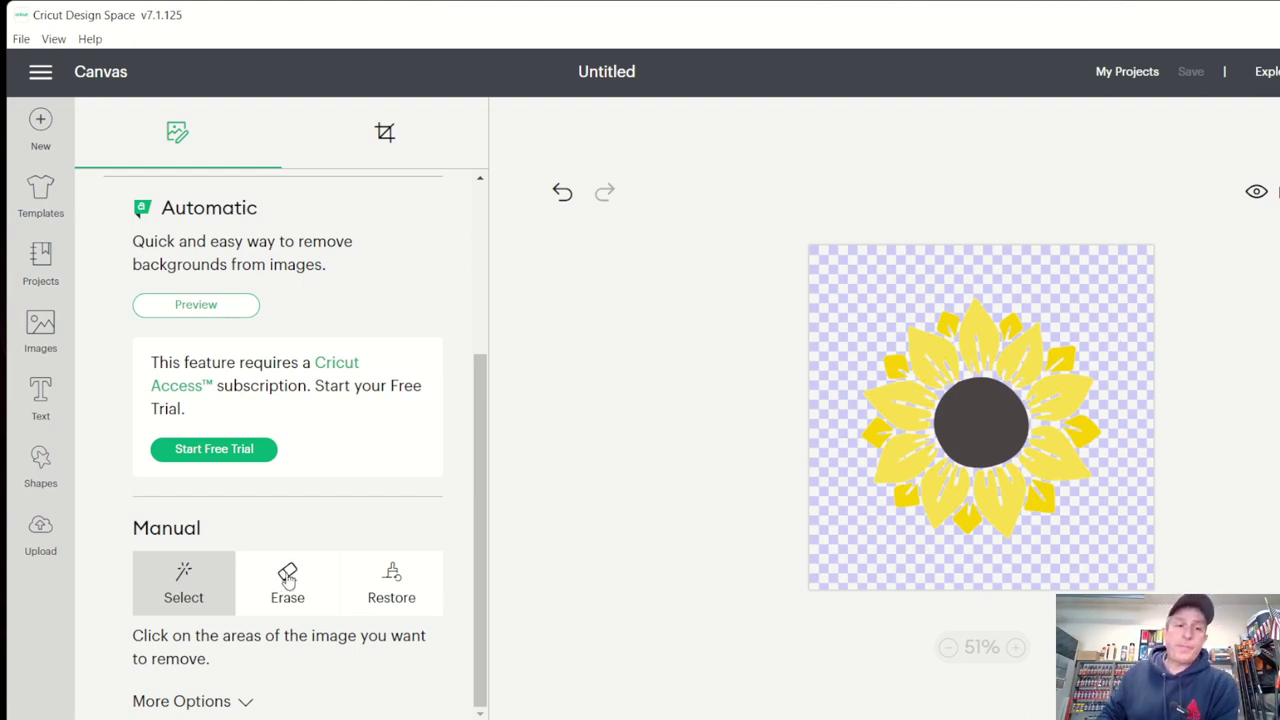
click(562, 194)
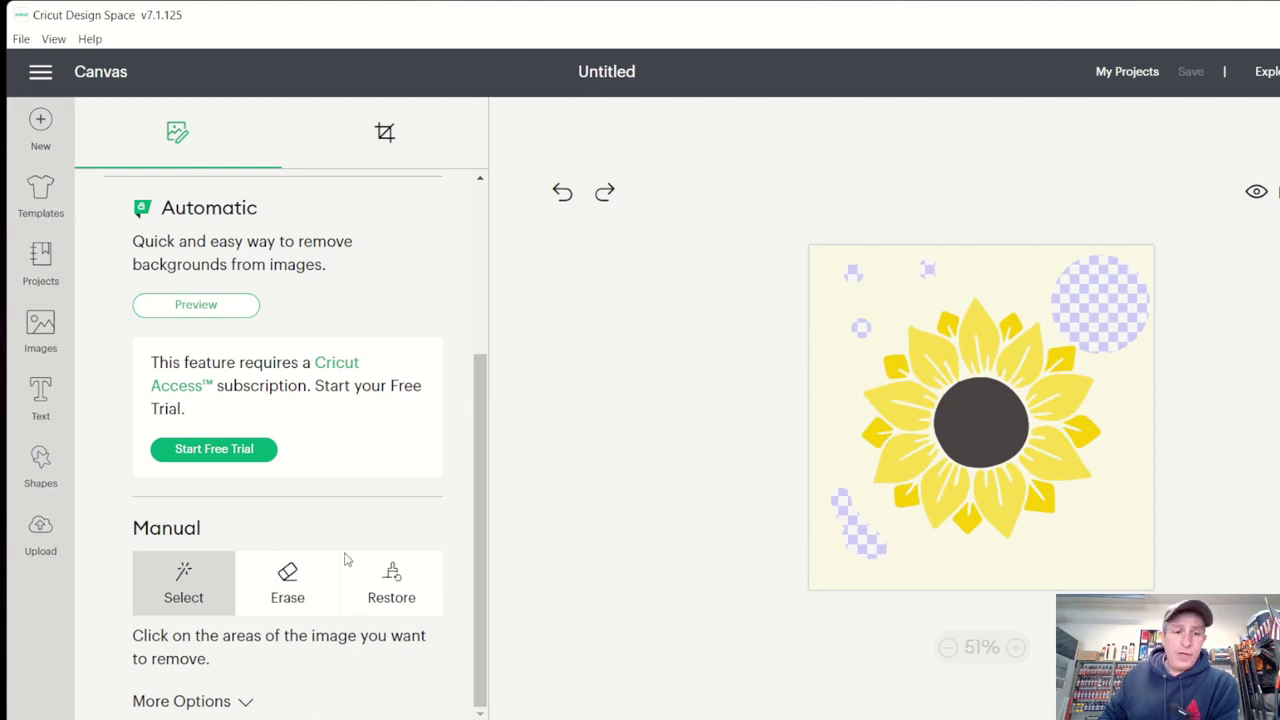
click(891, 400)
click(926, 346)
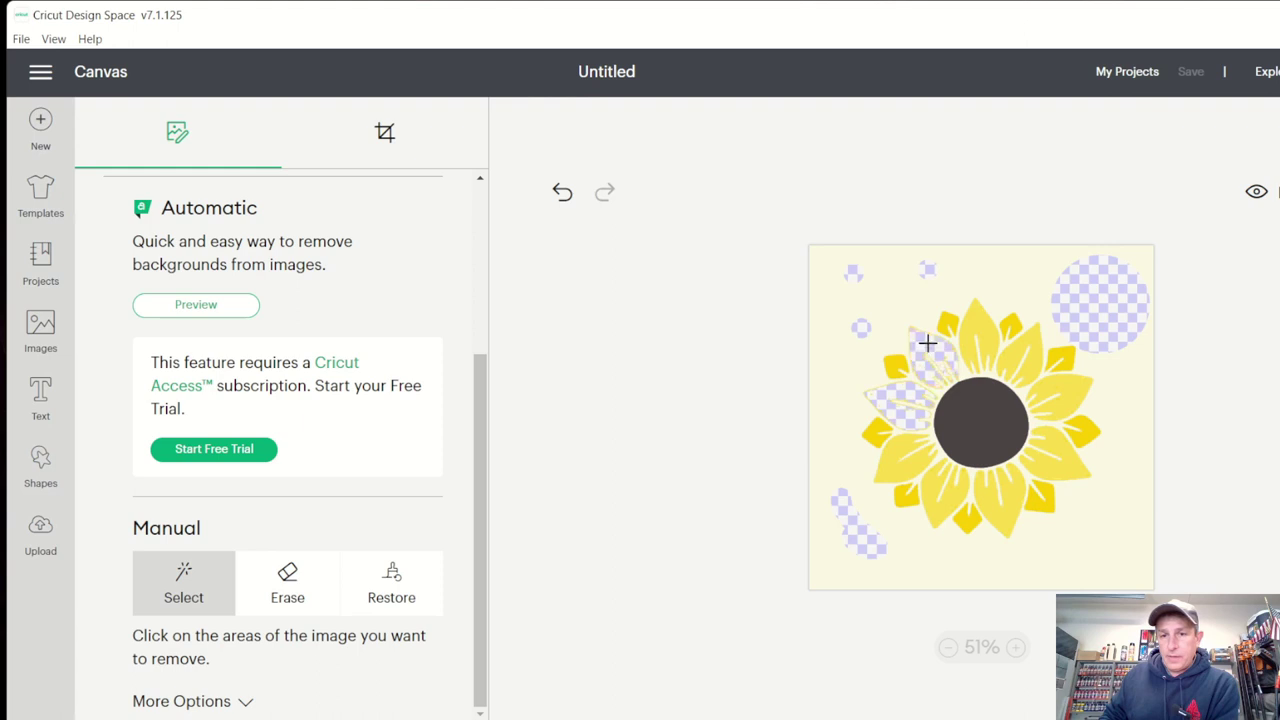
click(977, 330)
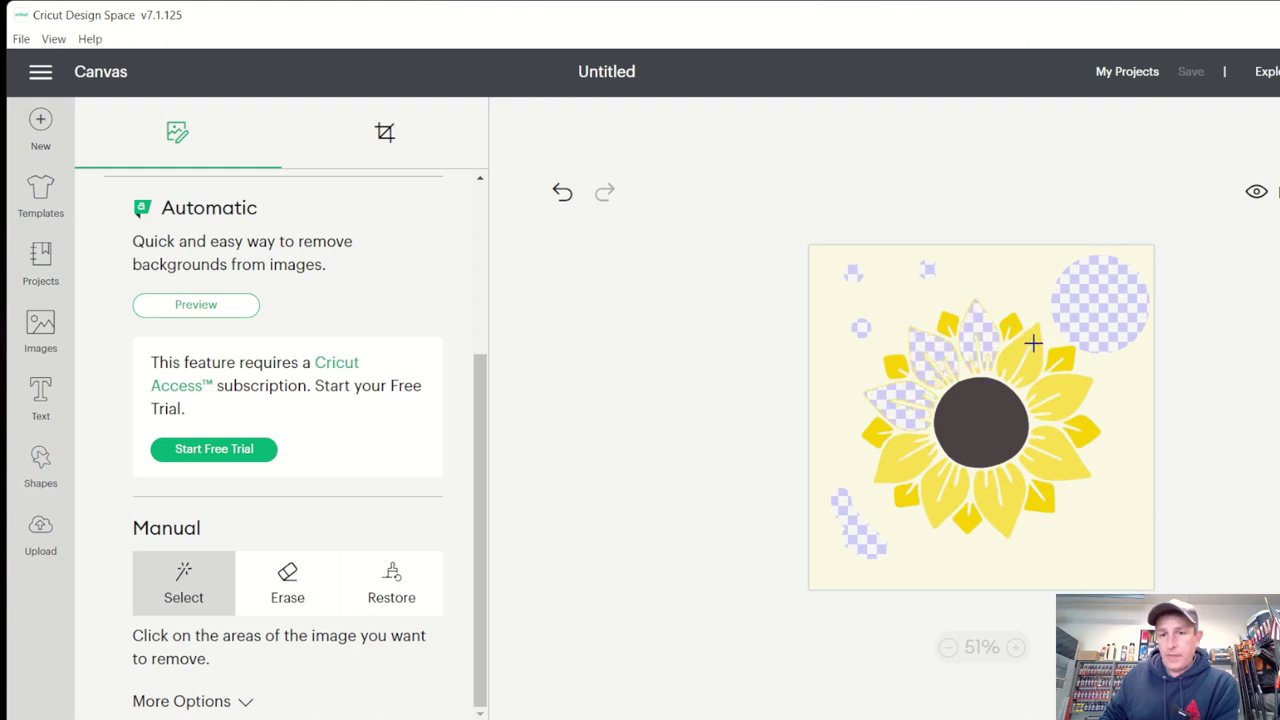
click(1034, 342)
click(1066, 386)
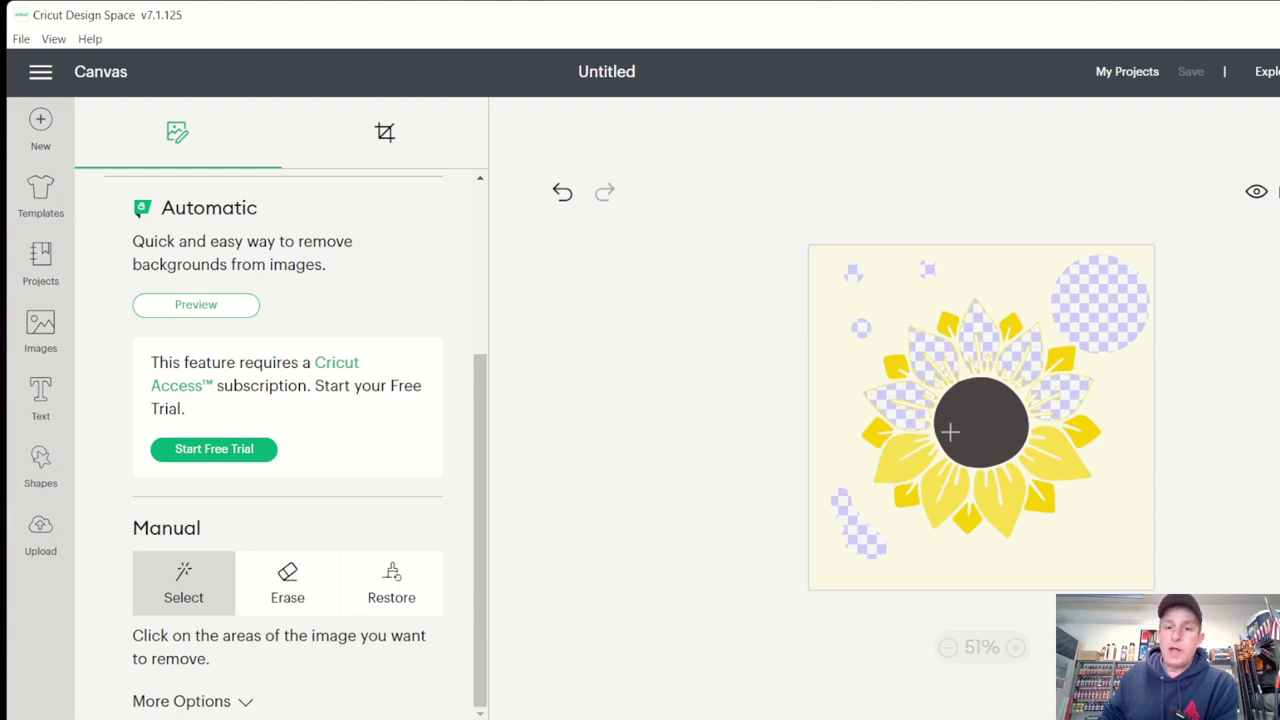
Undo five edits to restore the petals, then remove the cream background with Select.
click(562, 193)
click(563, 195)
click(564, 196)
click(565, 197)
click(566, 199)
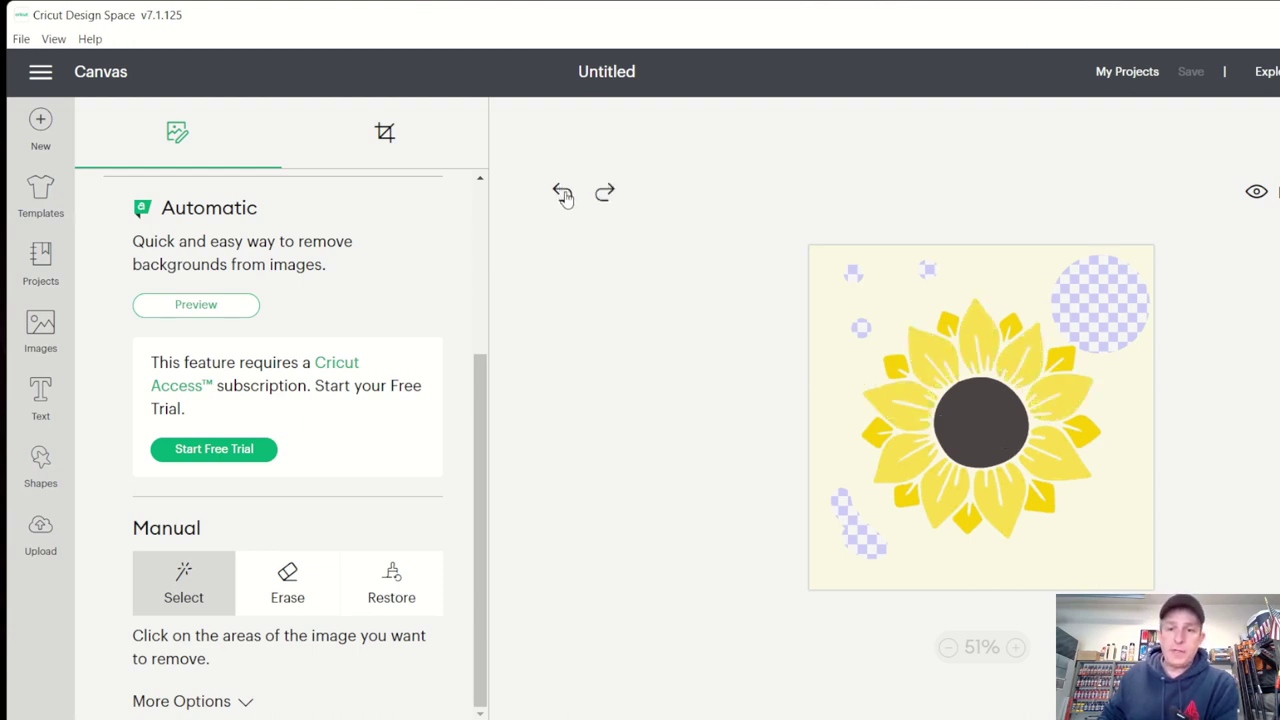
click(200, 594)
click(828, 403)
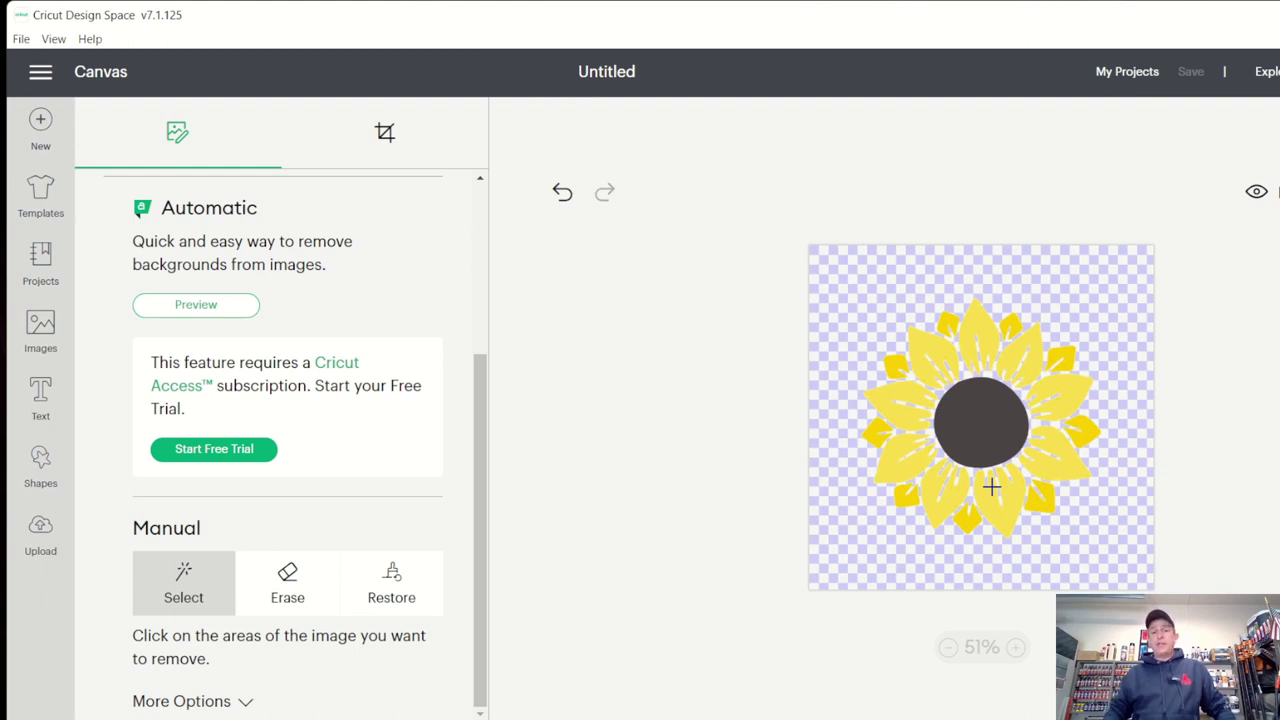
Undo the last background edit with Ctrl+Z.
key(ctrl+z)
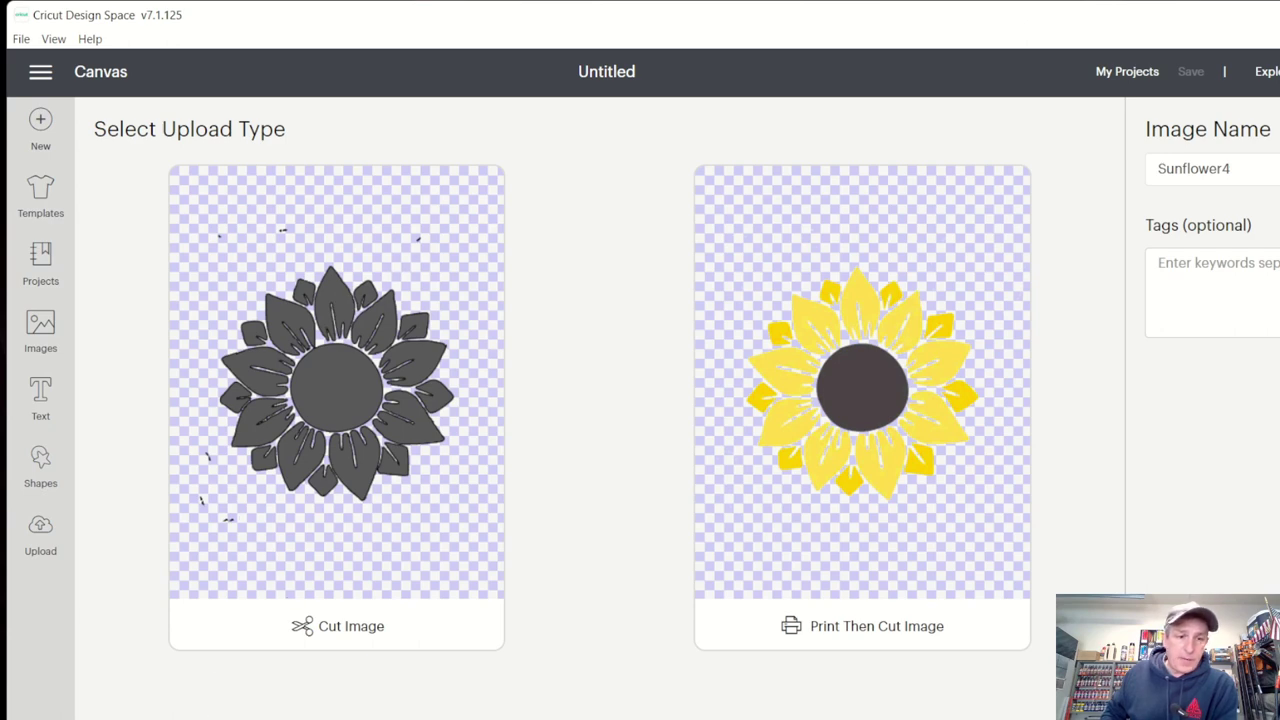
Return to background editing and erase stray marks along the bottom edge at eraser size 68.
click(287, 689)
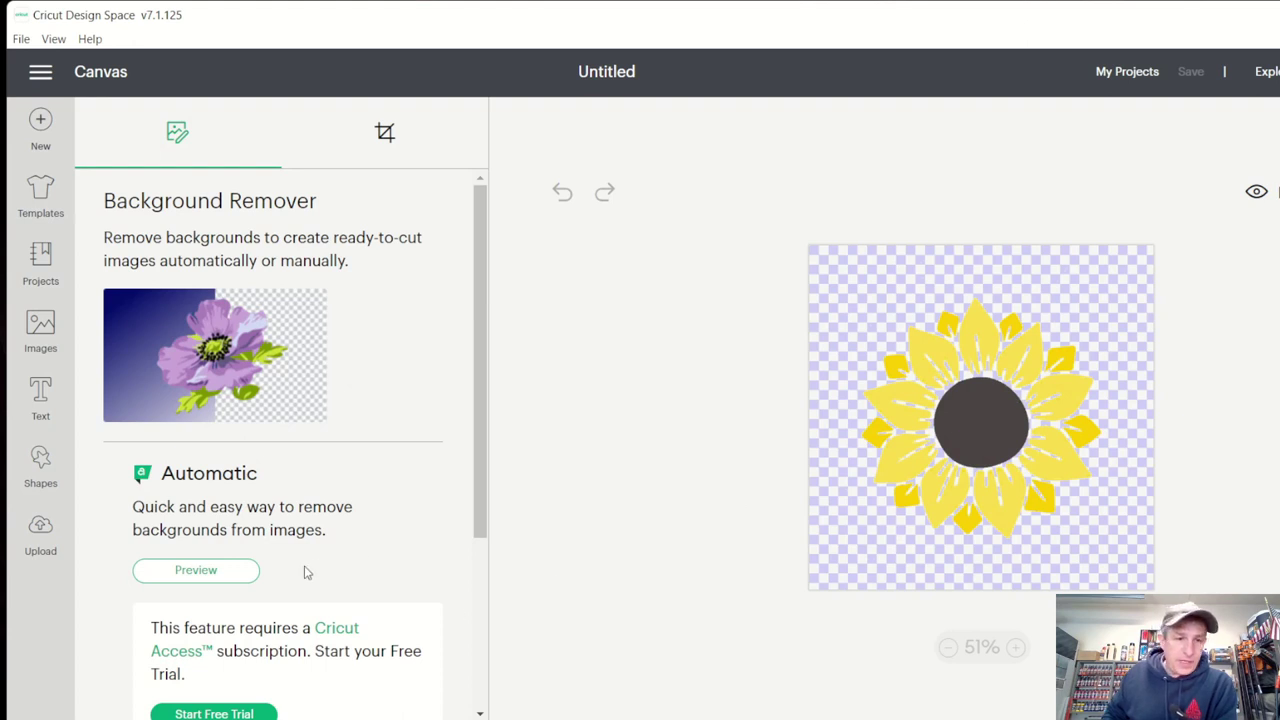
scroll(290, 540, down, 3)
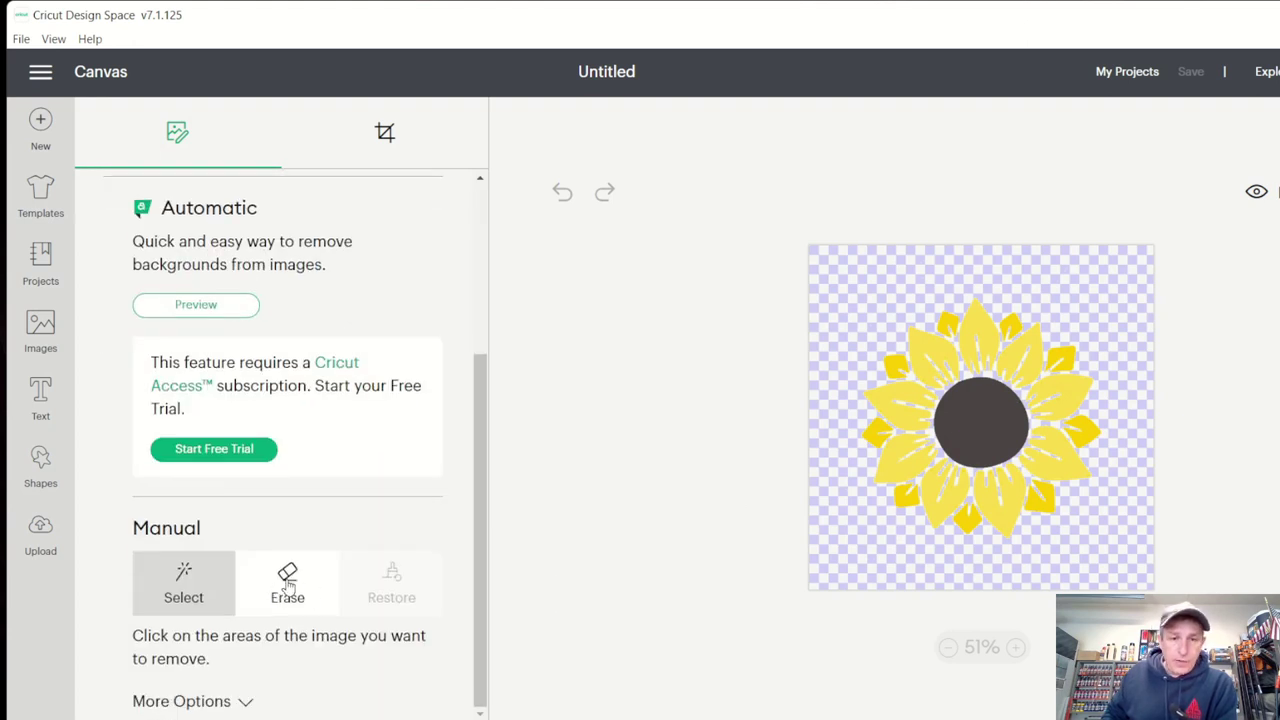
click(287, 585)
scroll(366, 540, down, 1)
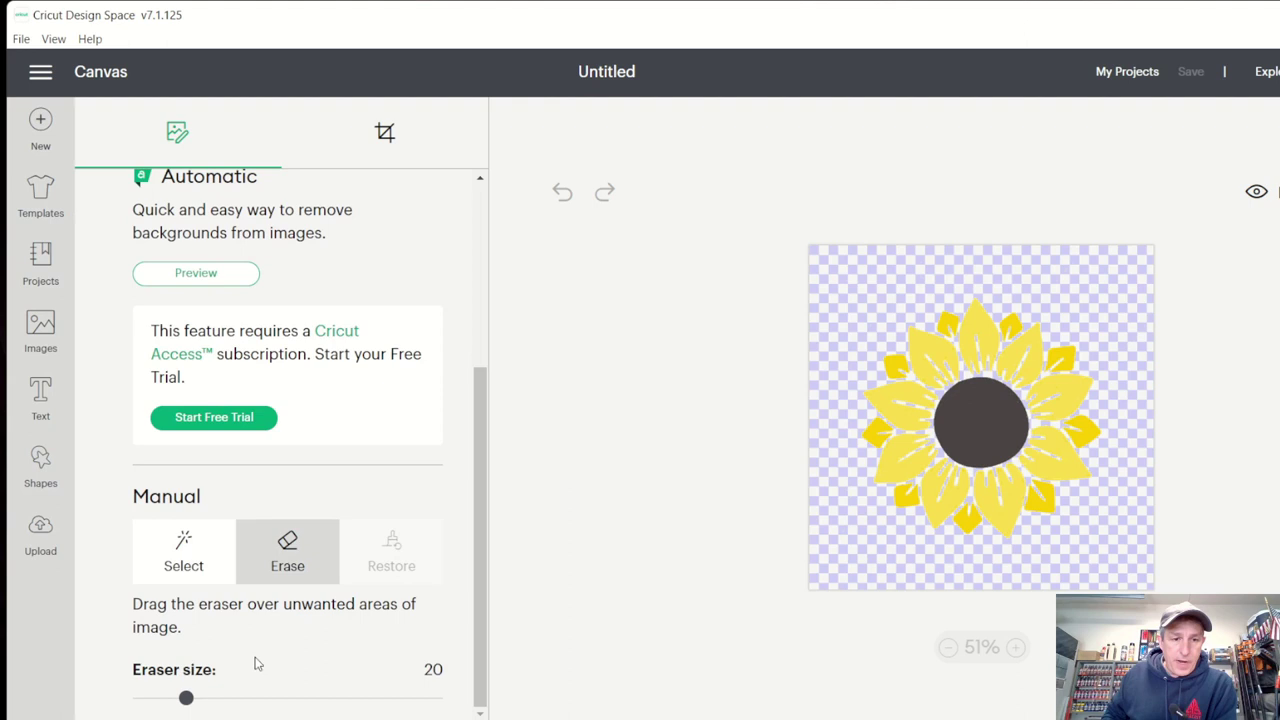
drag(186, 699, 267, 699)
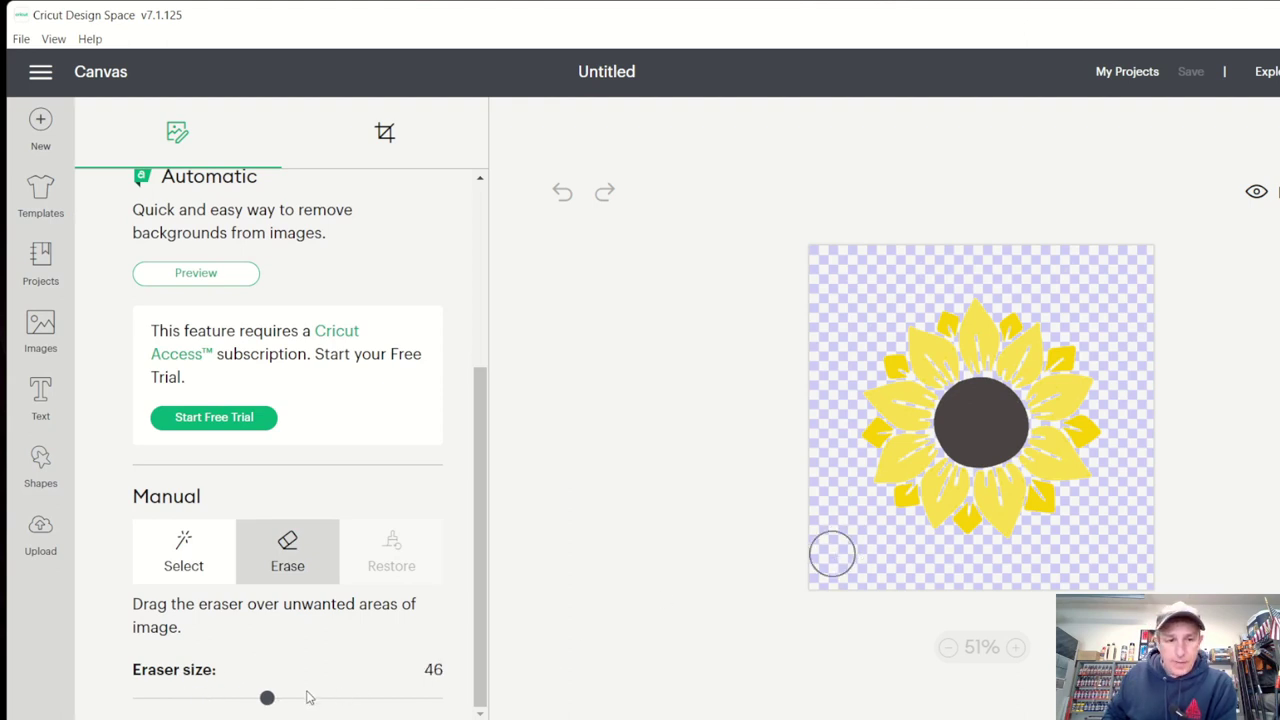
drag(269, 700, 342, 708)
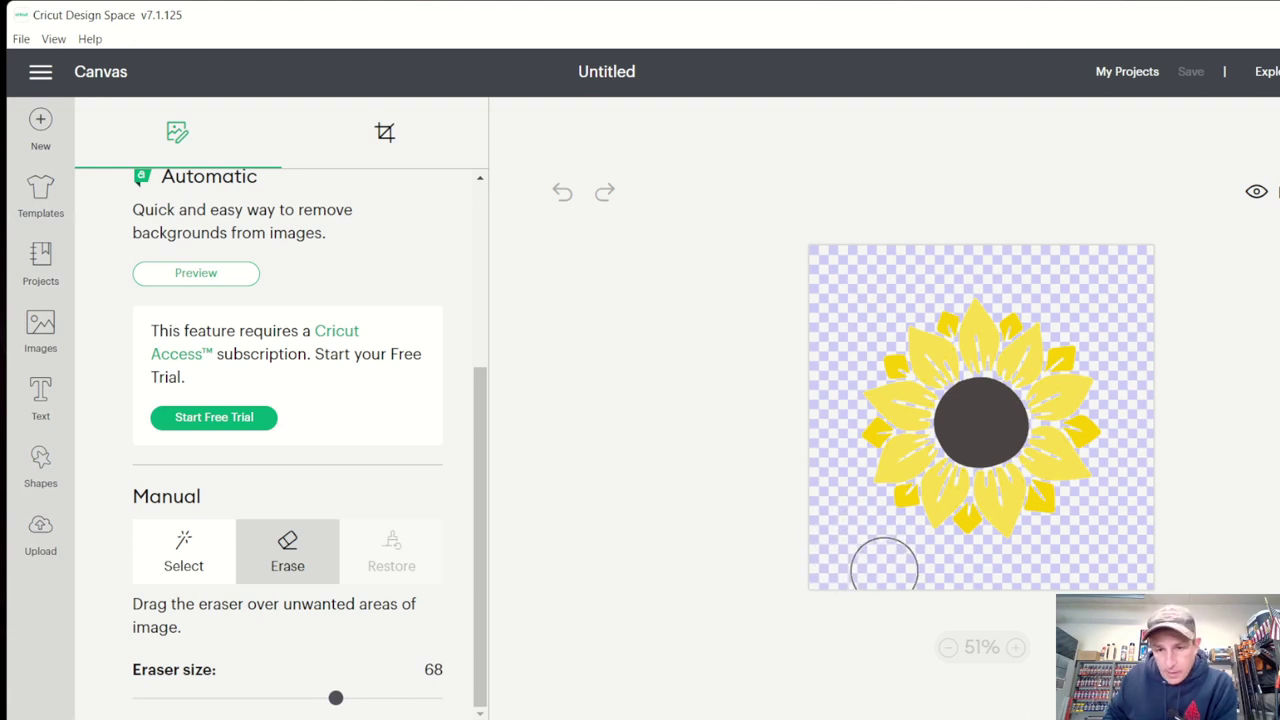
drag(886, 560, 955, 566)
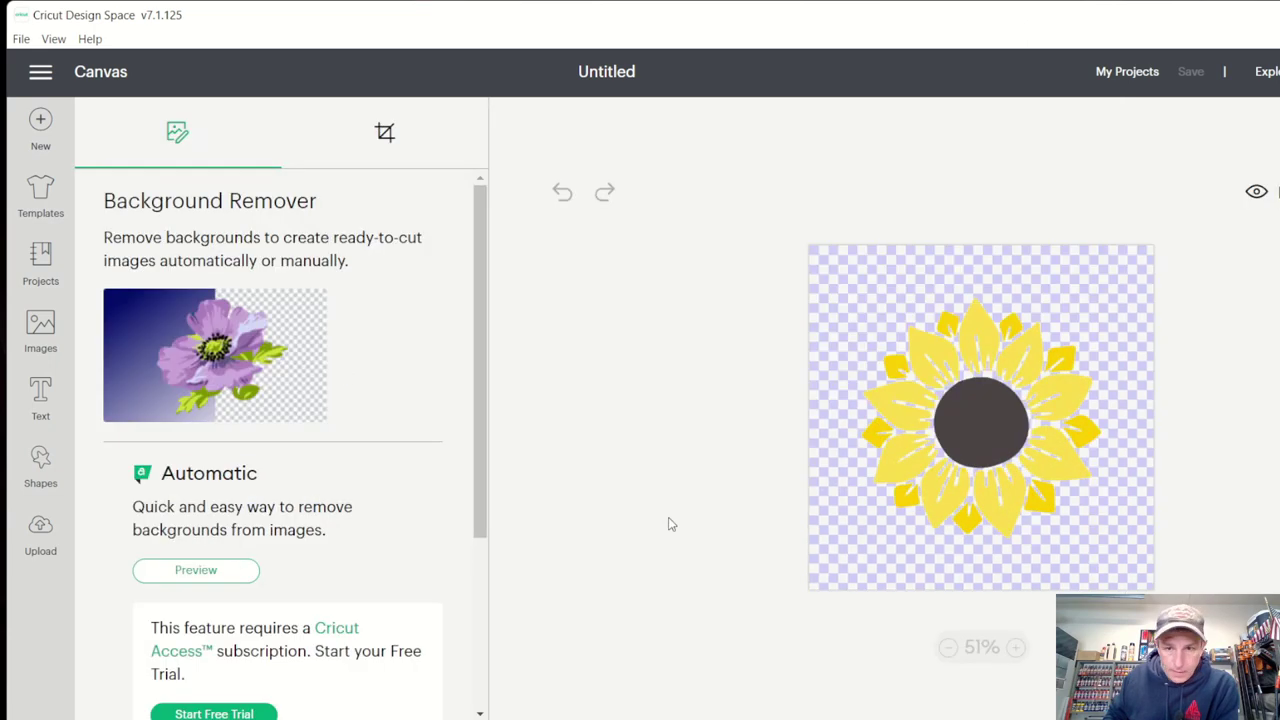
With a larger manual eraser, clear the stray specks in the top-left area.
scroll(320, 565, down, 3)
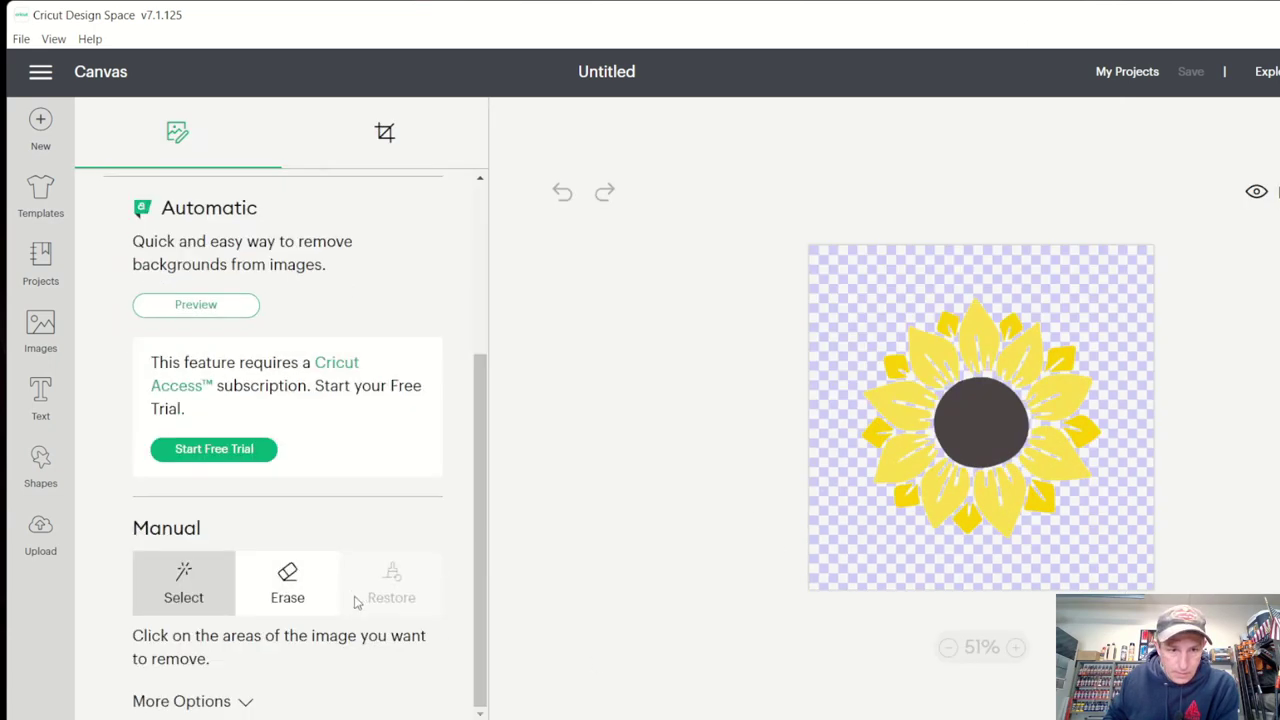
click(287, 595)
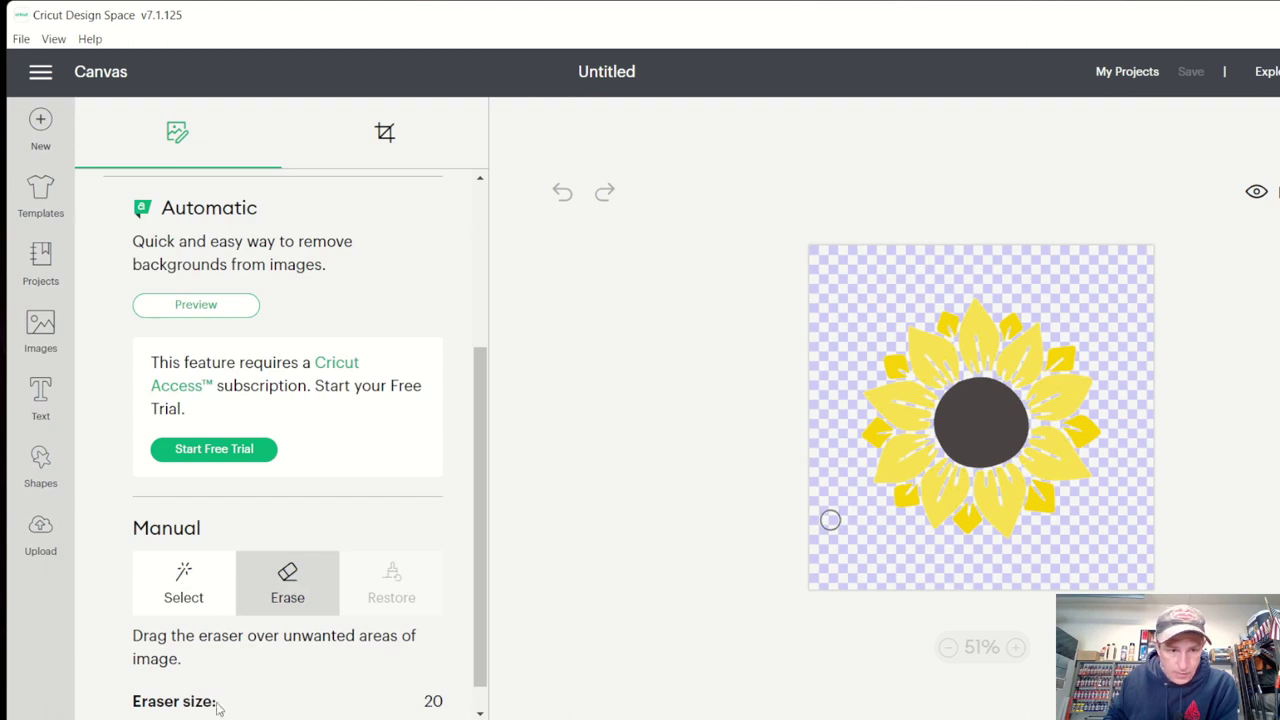
scroll(310, 605, down, 1)
scroll(308, 604, down, 1)
drag(186, 699, 362, 712)
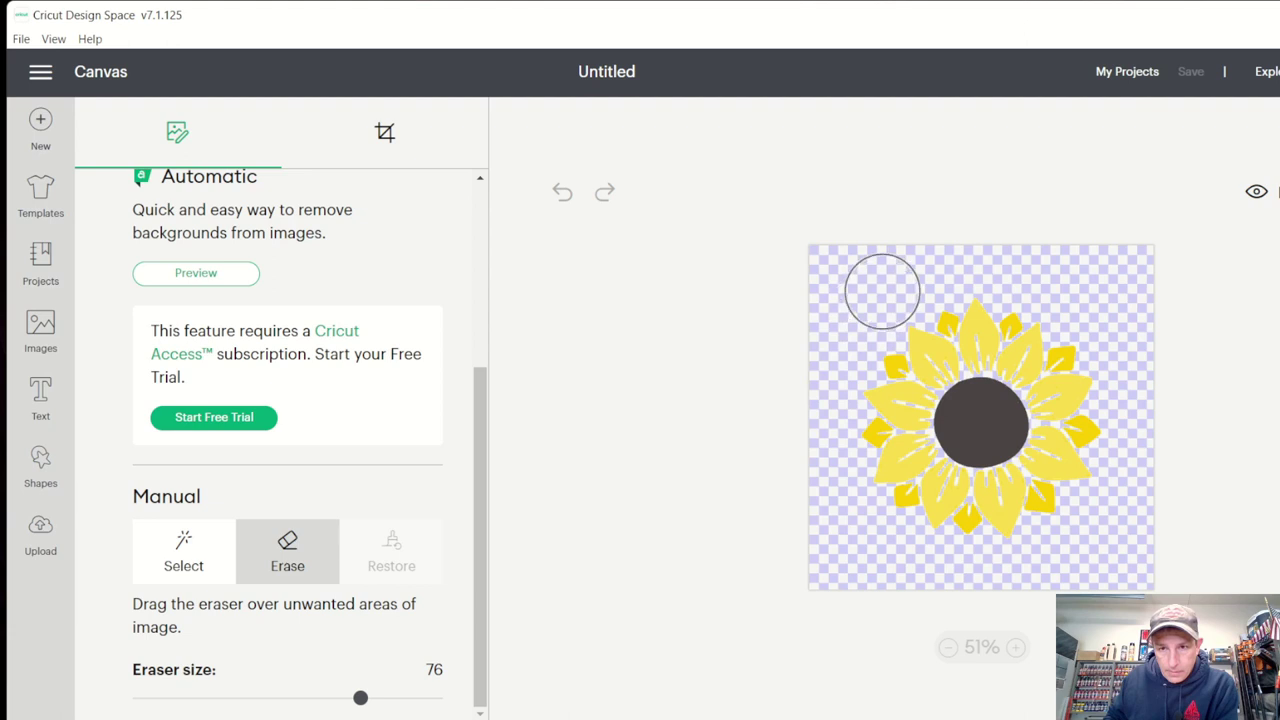
drag(904, 272, 832, 313)
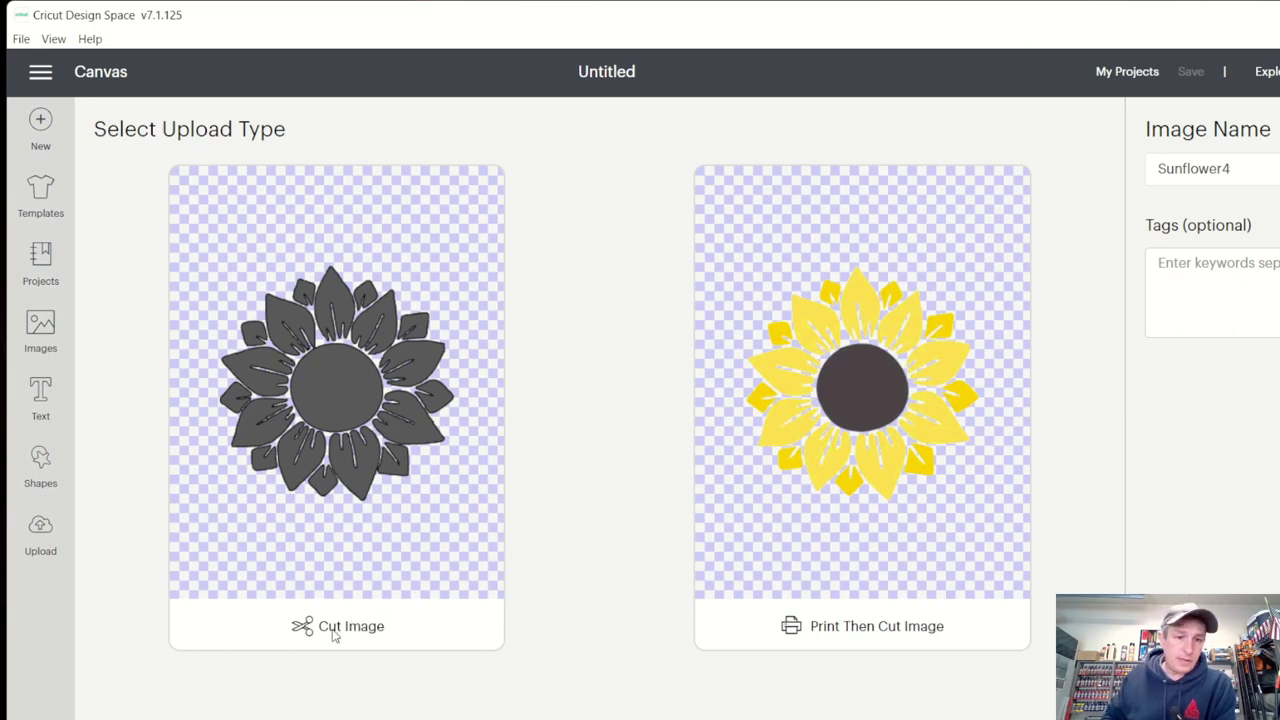
Choose Cut Image as Sunflower4's upload type.
click(335, 628)
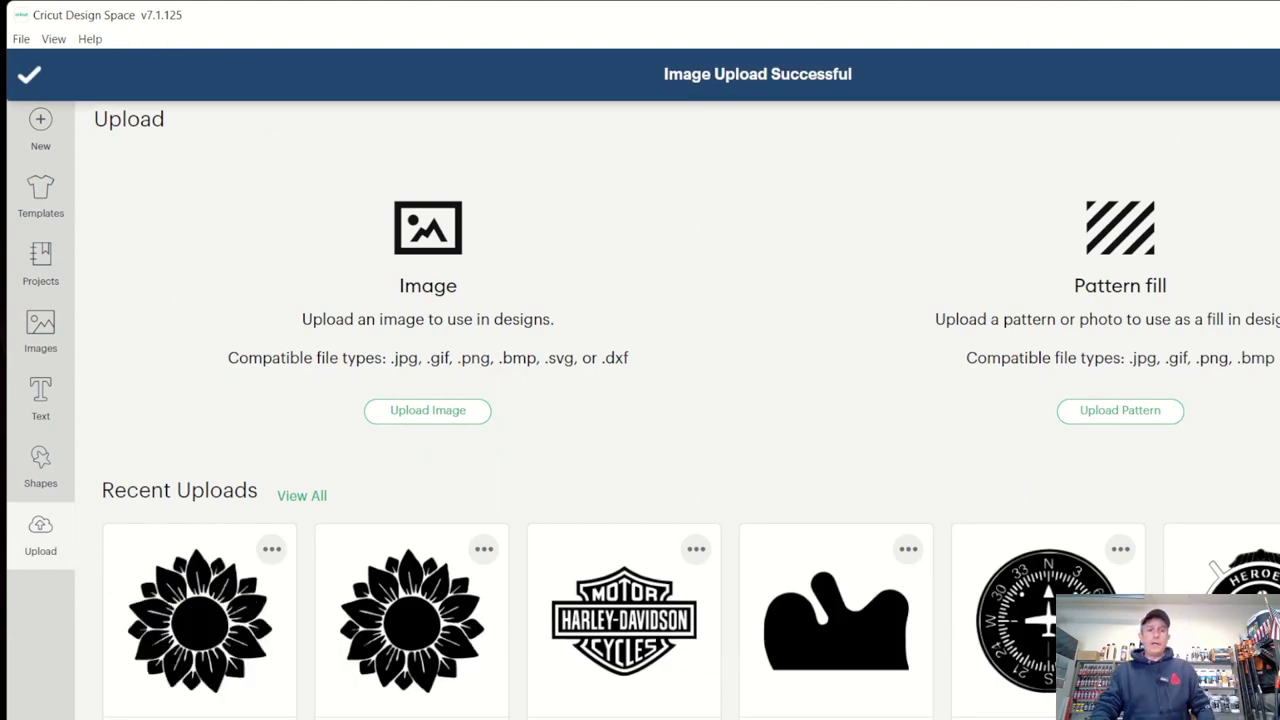
Select the newest Sunflower4 upload, confirm its name, and add it to the canvas.
scroll(656, 568, down, 2)
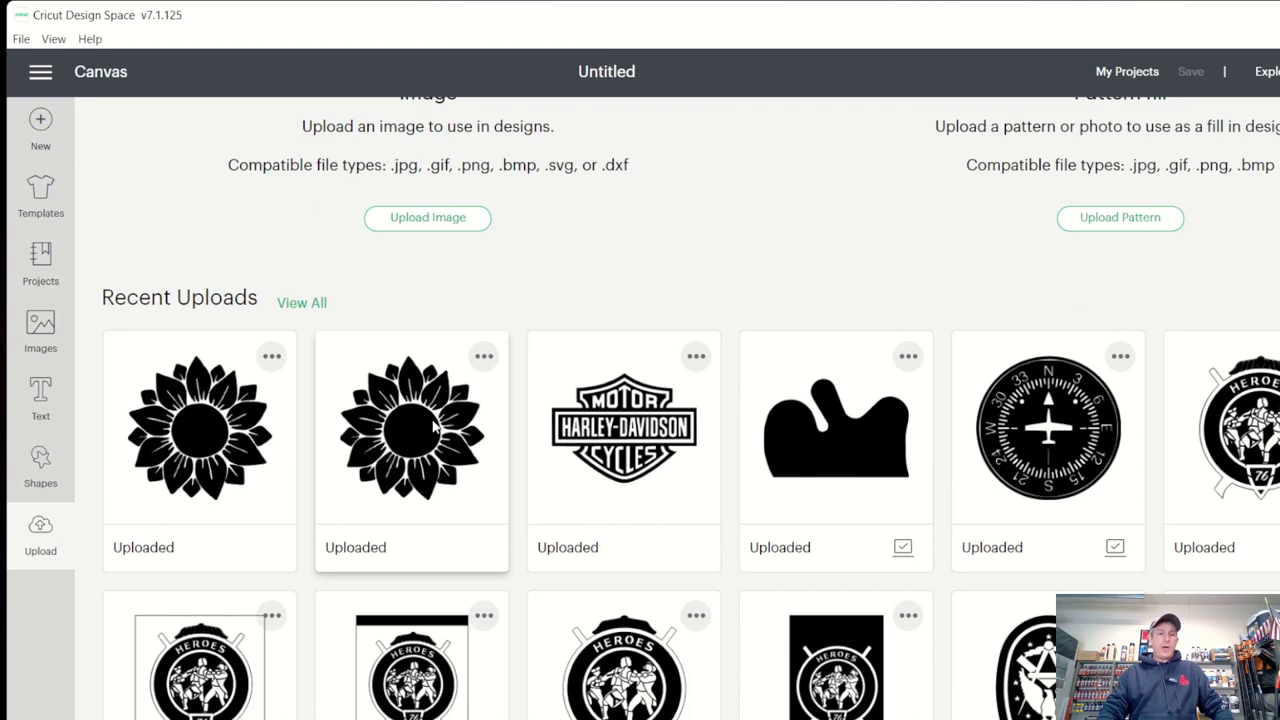
scroll(360, 460, up, 1)
click(290, 488)
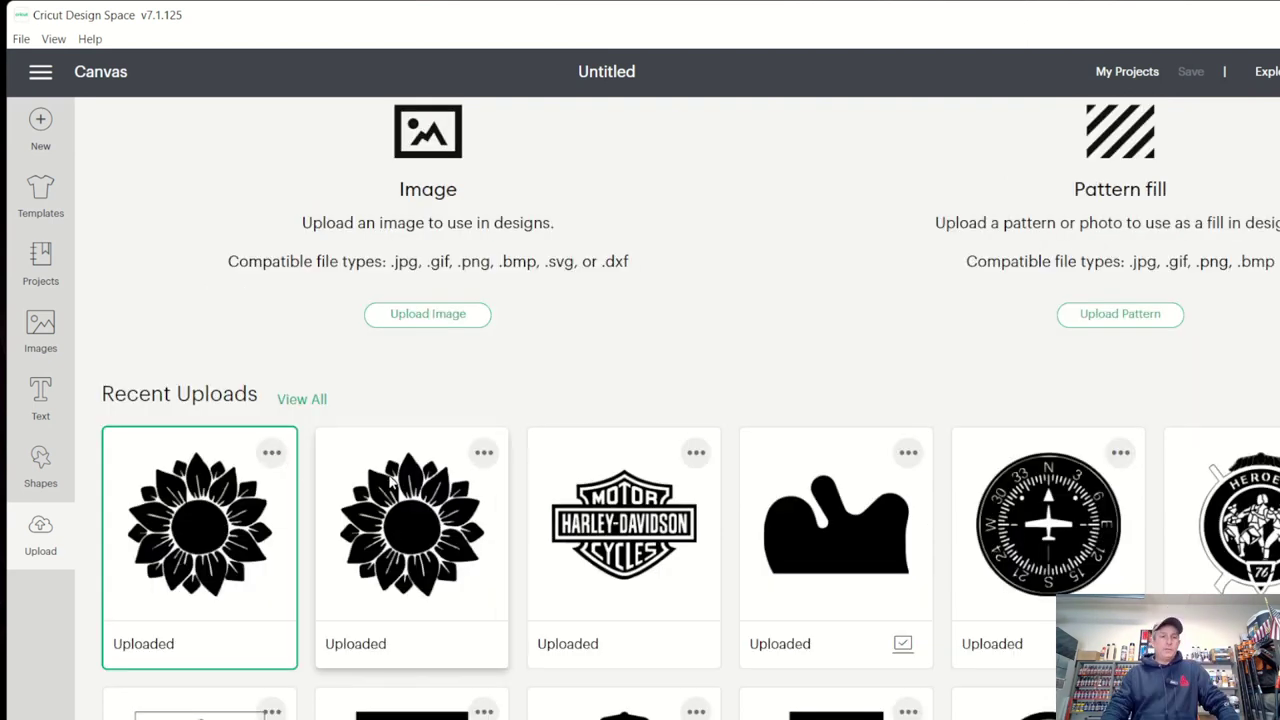
click(271, 455)
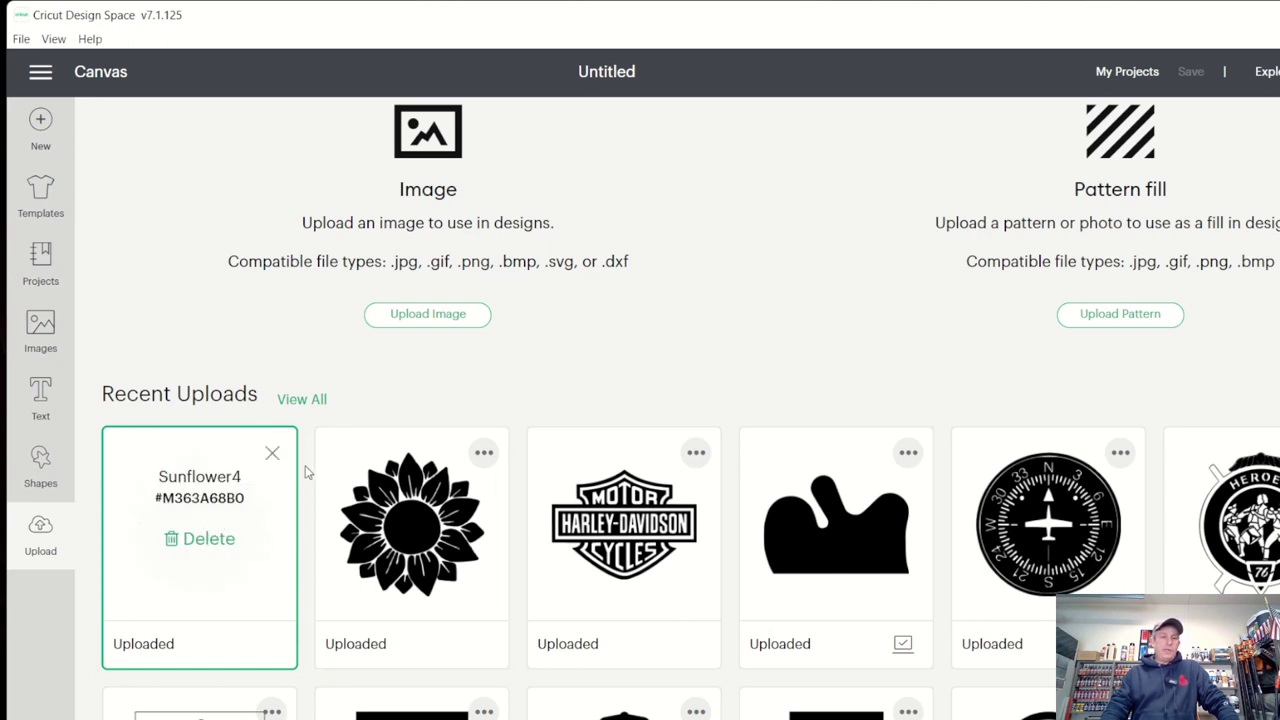
click(272, 453)
scroll(297, 523, down, 1)
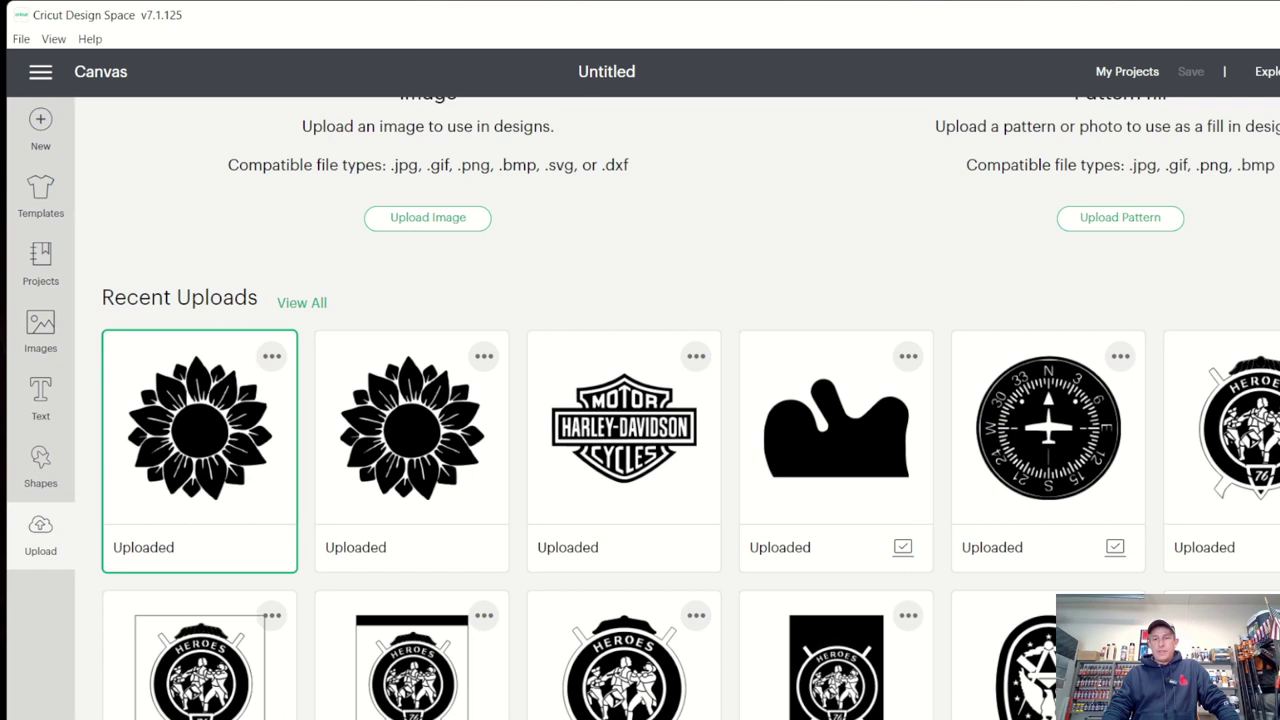
click(1190, 690)
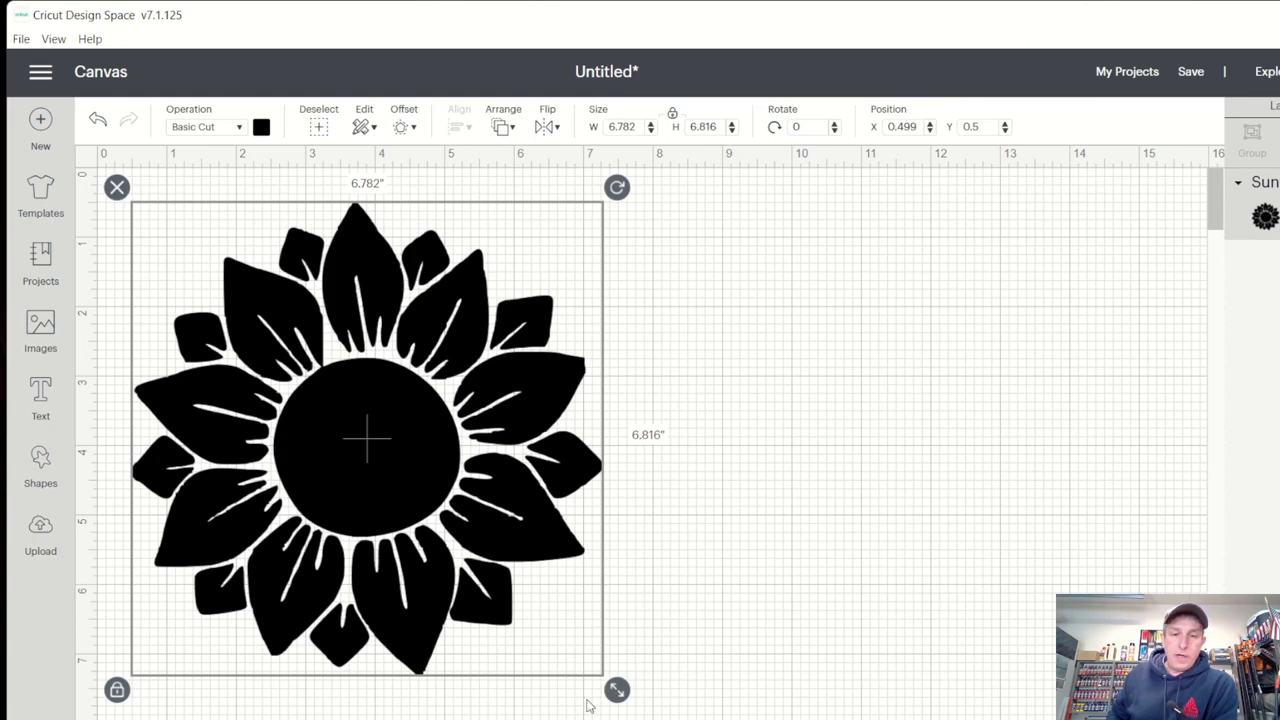
Shrink the sunflower to 4.533 × 4.555 inches and undo an accidental rotation so it stays upright.
drag(618, 692, 468, 441)
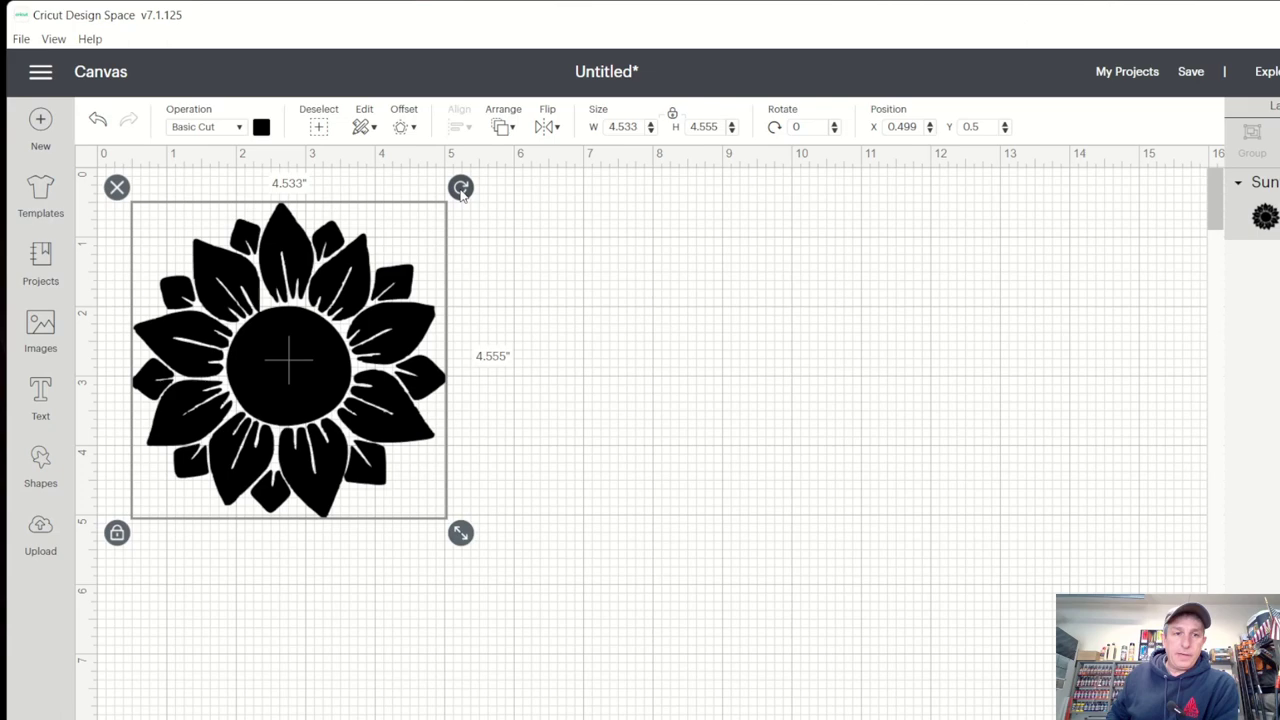
drag(469, 206, 451, 449)
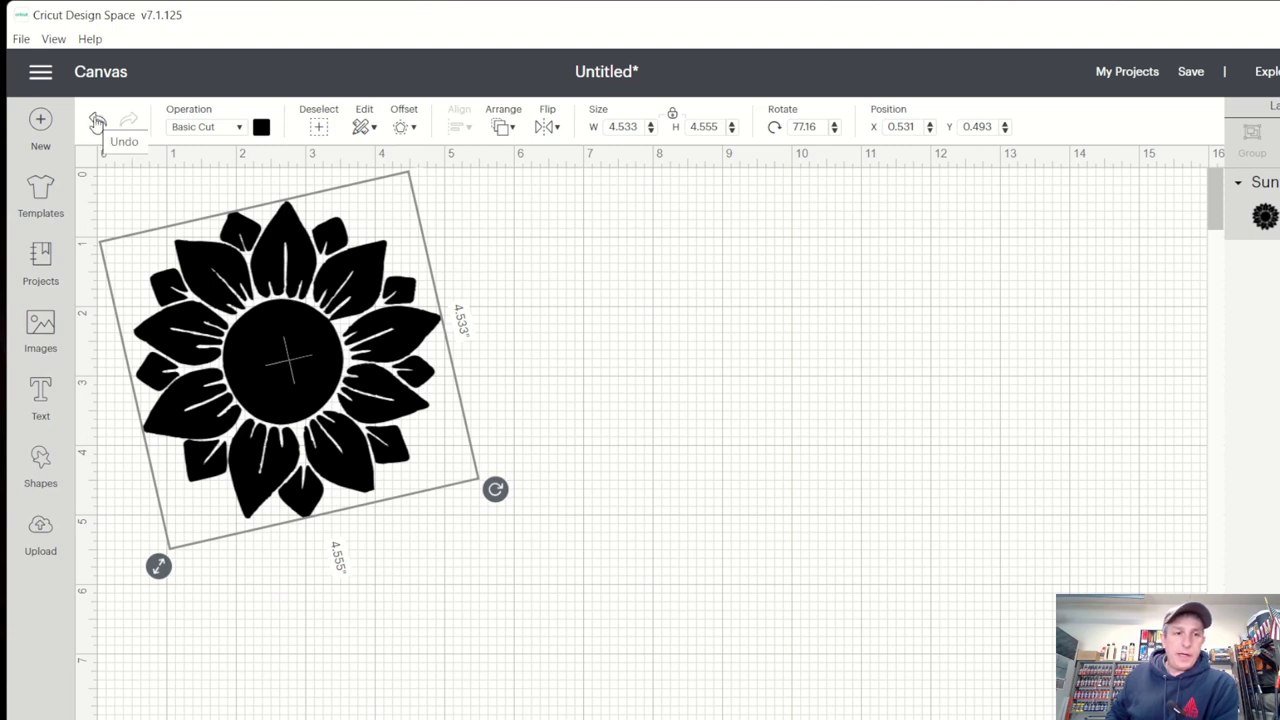
click(97, 121)
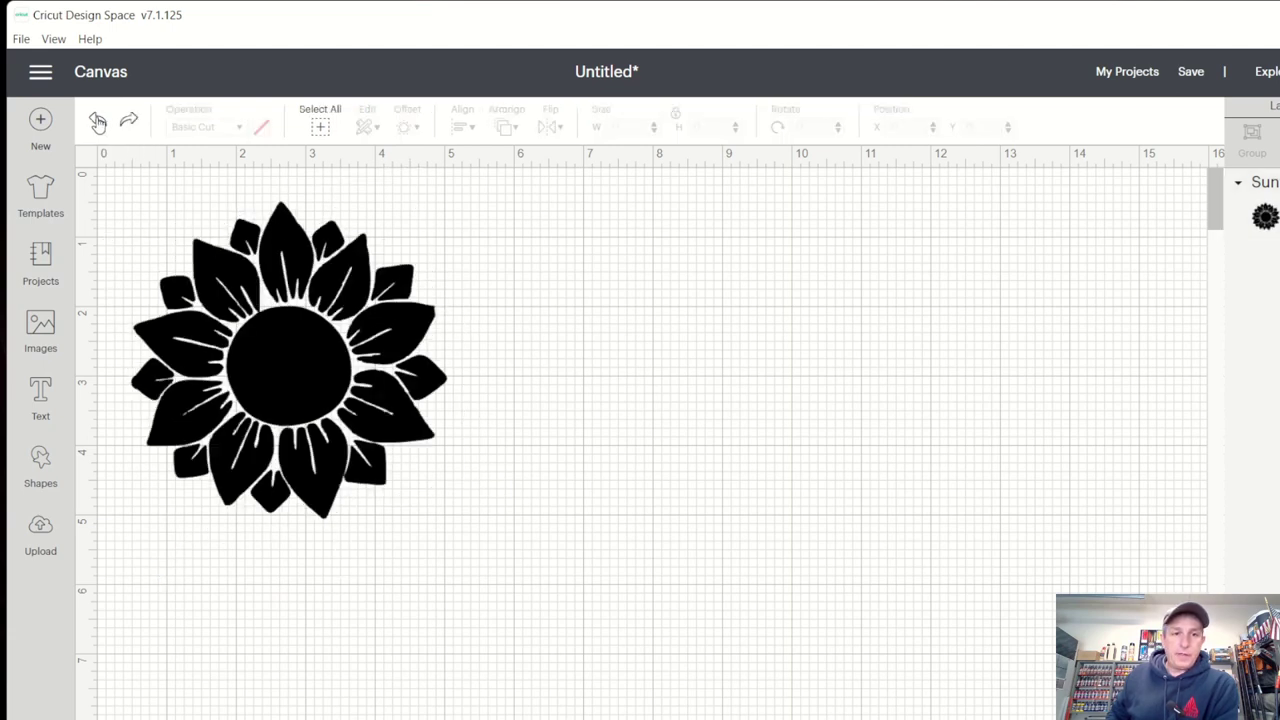
click(403, 505)
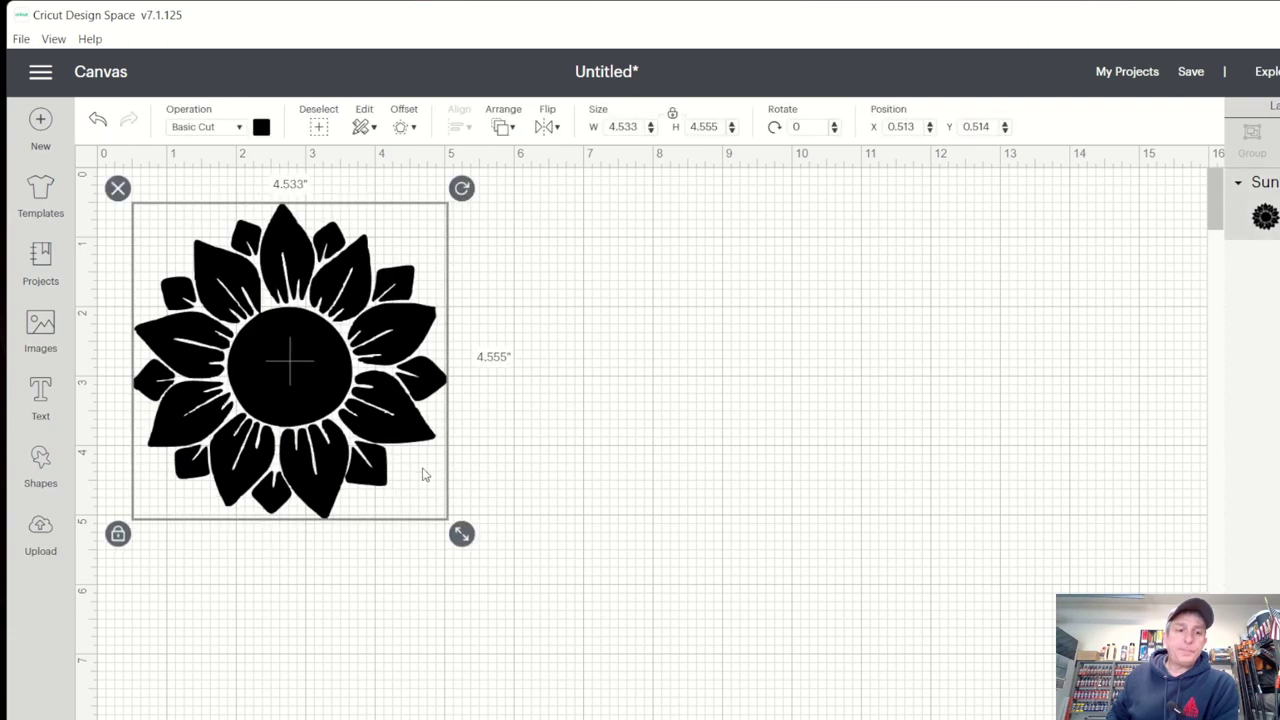
Set the sunflower's width to 4.0 inches so it becomes 4 × 4.02 inches.
click(609, 127)
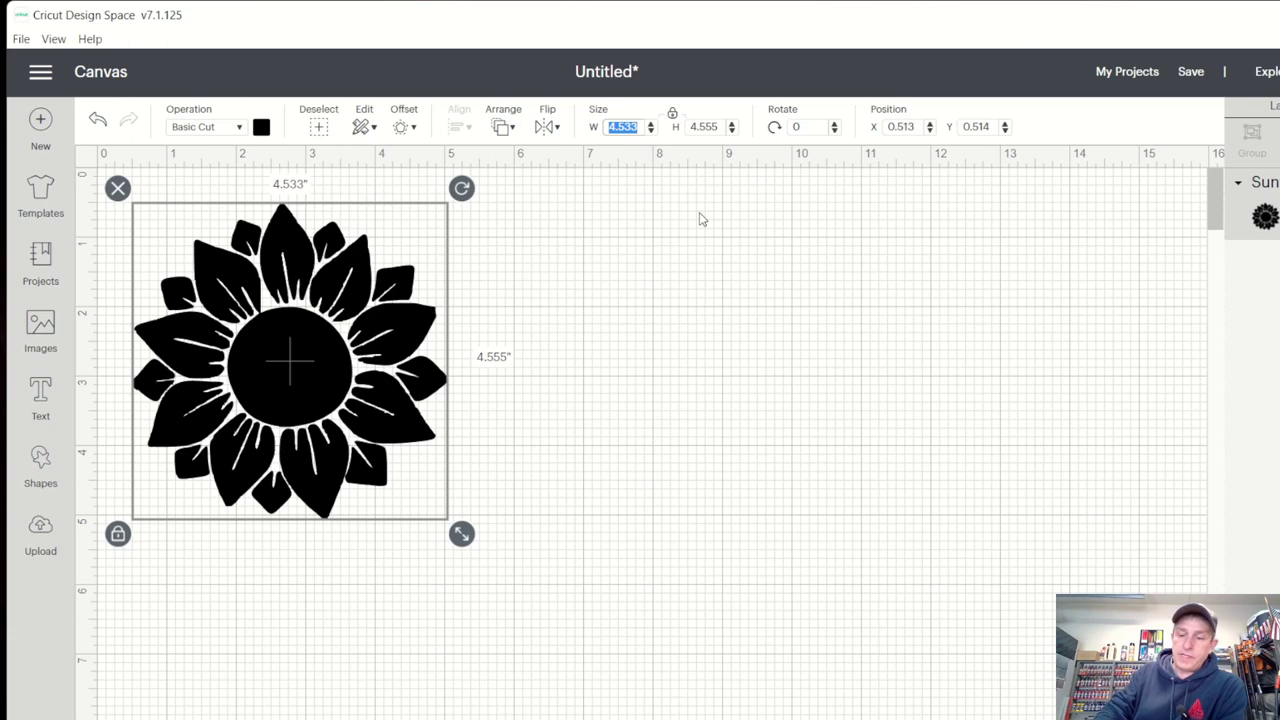
text(4)
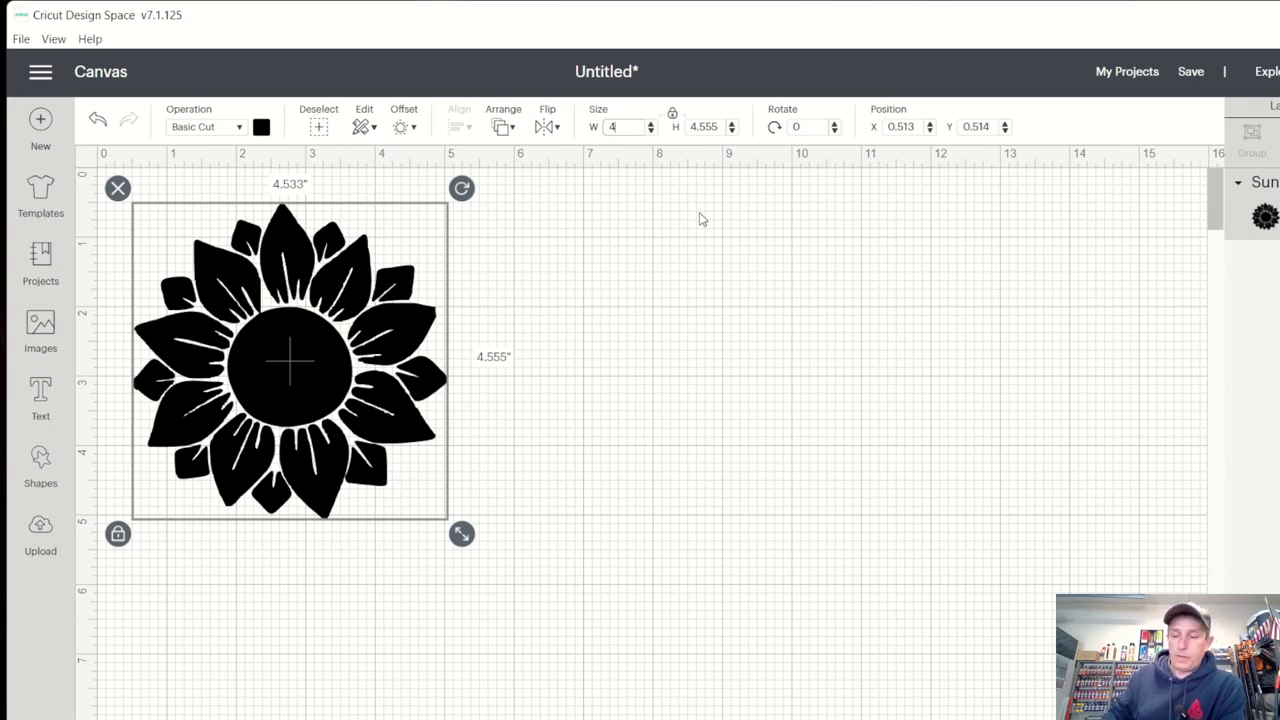
text(.0)
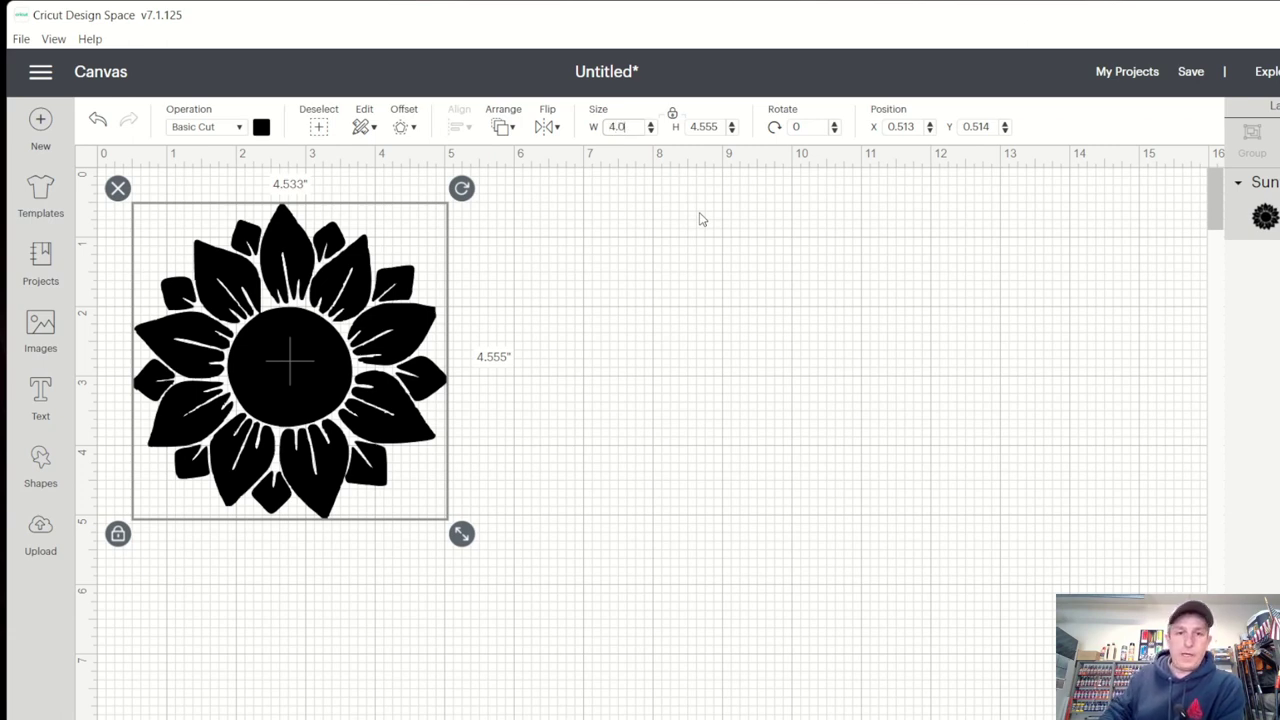
key(Return)
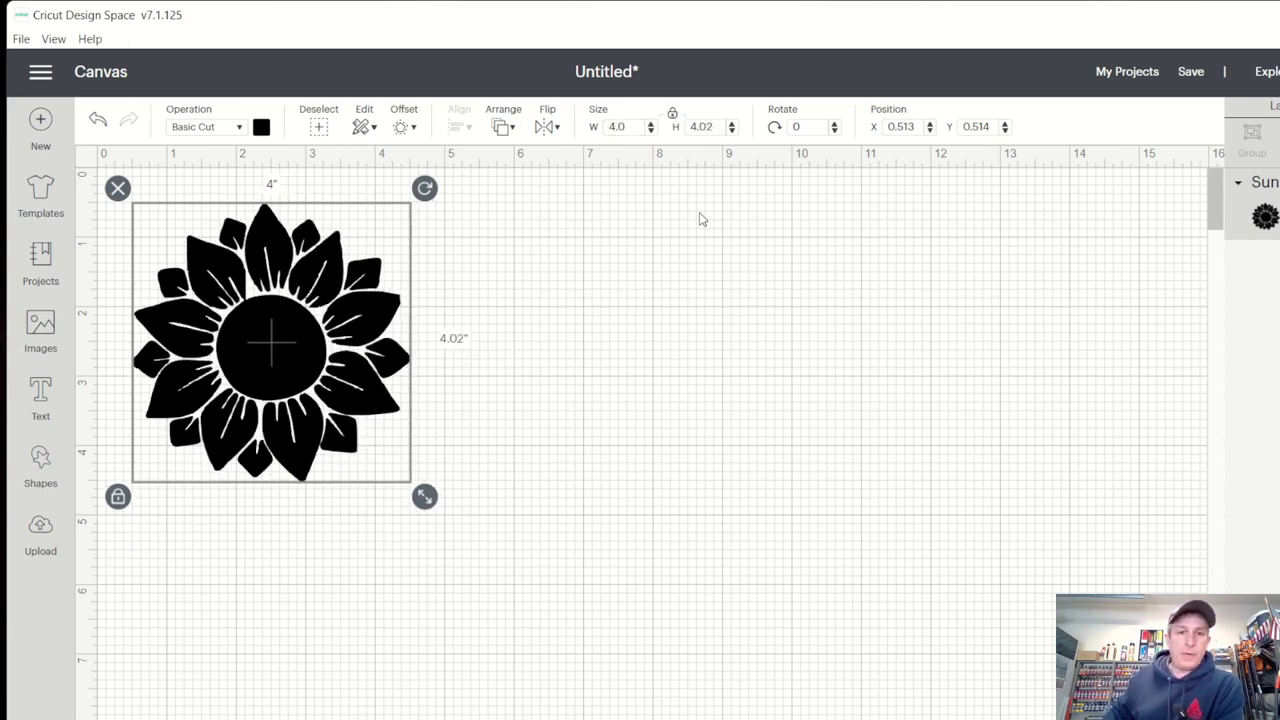
click(240, 130)
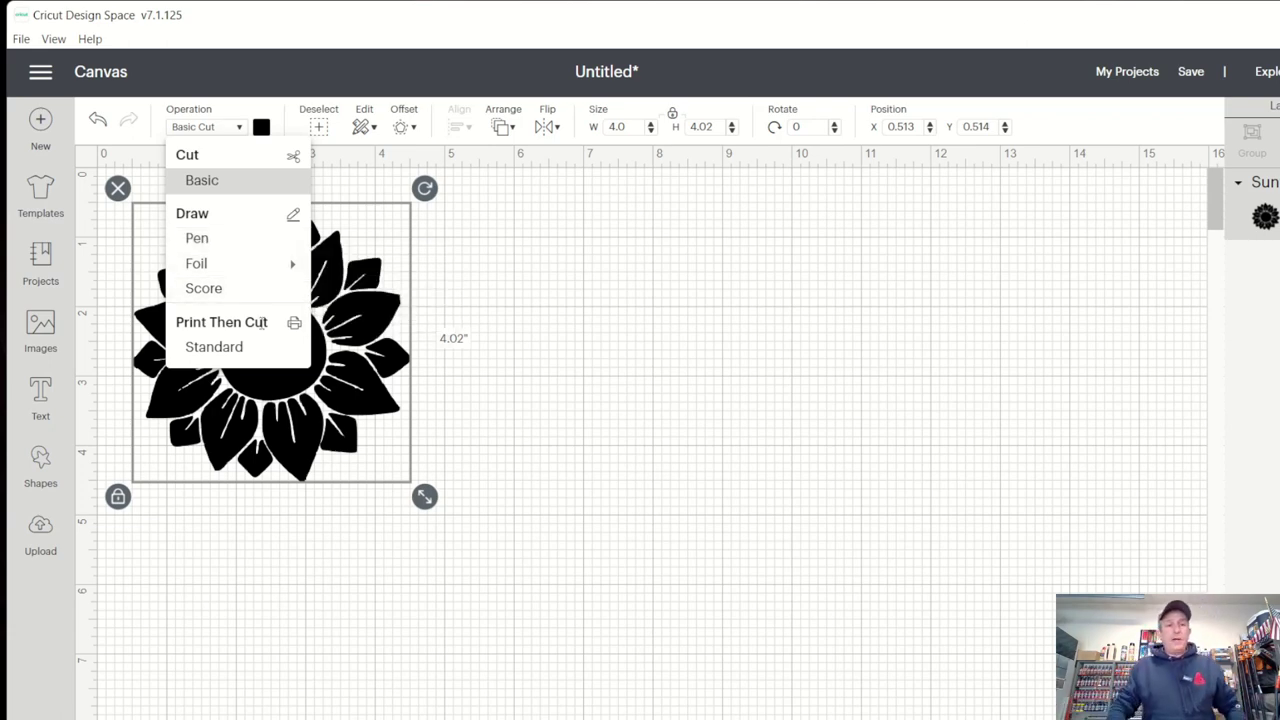
click(255, 180)
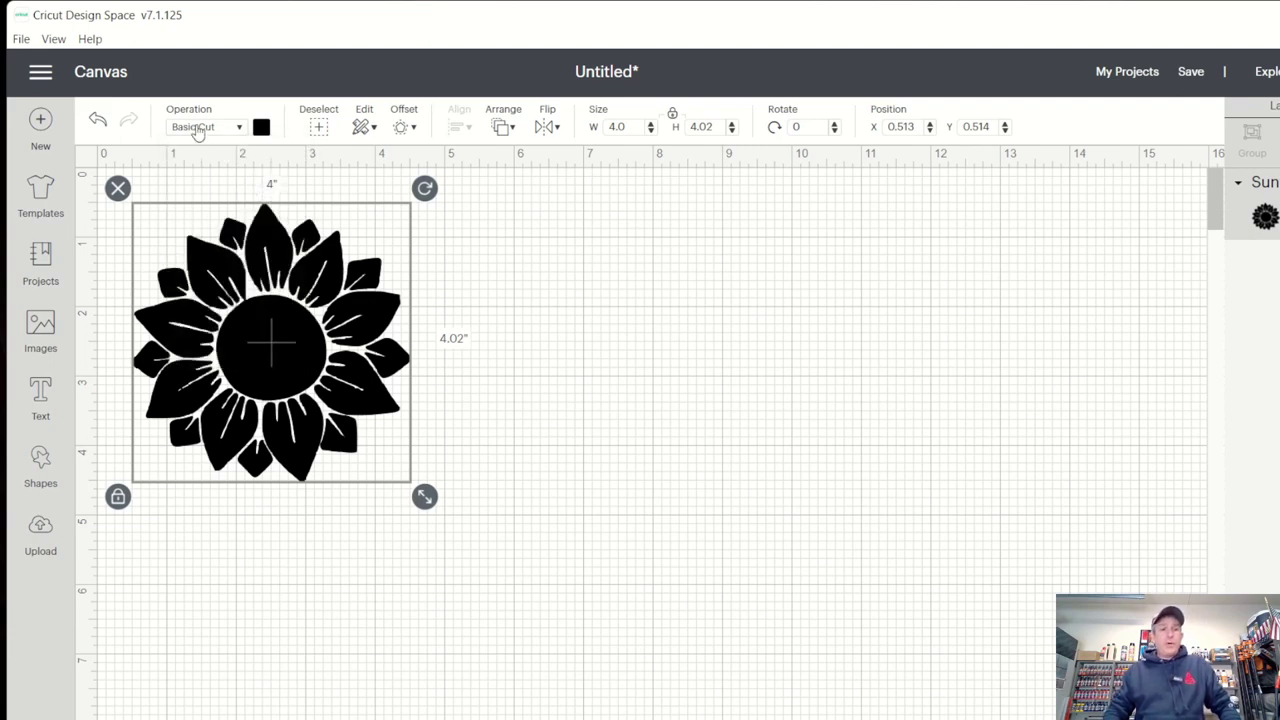
click(261, 129)
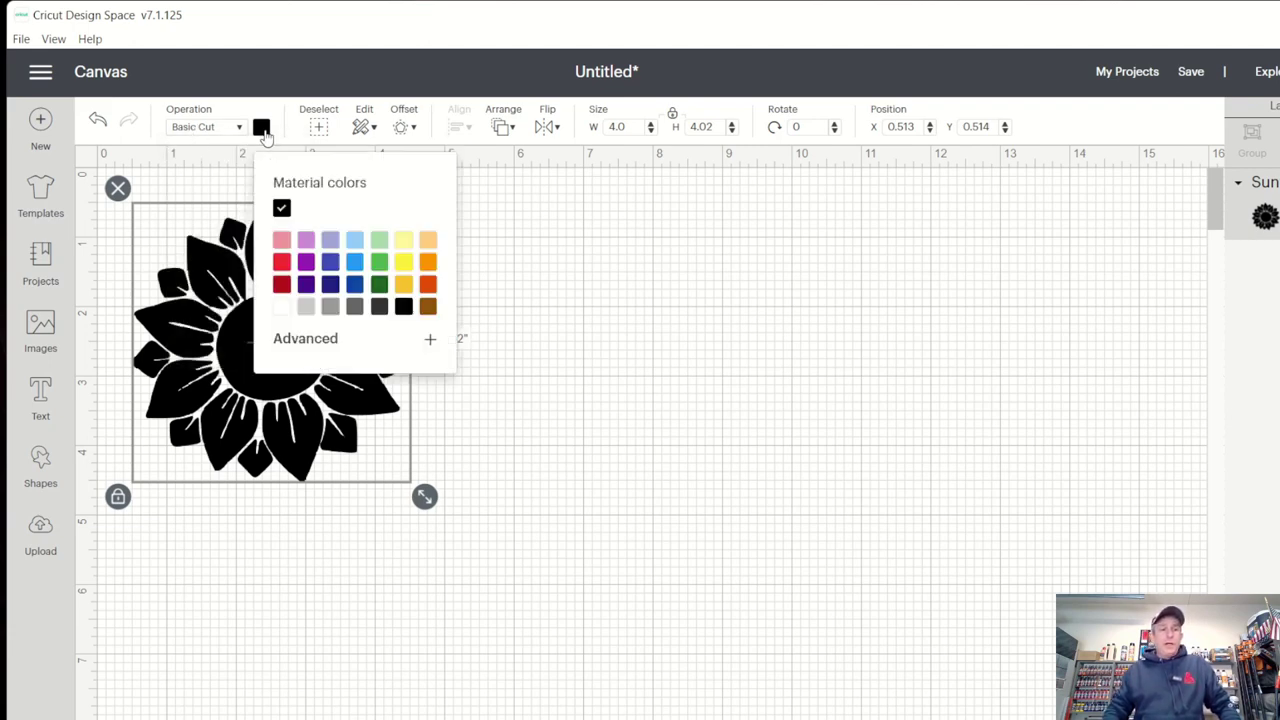
click(283, 263)
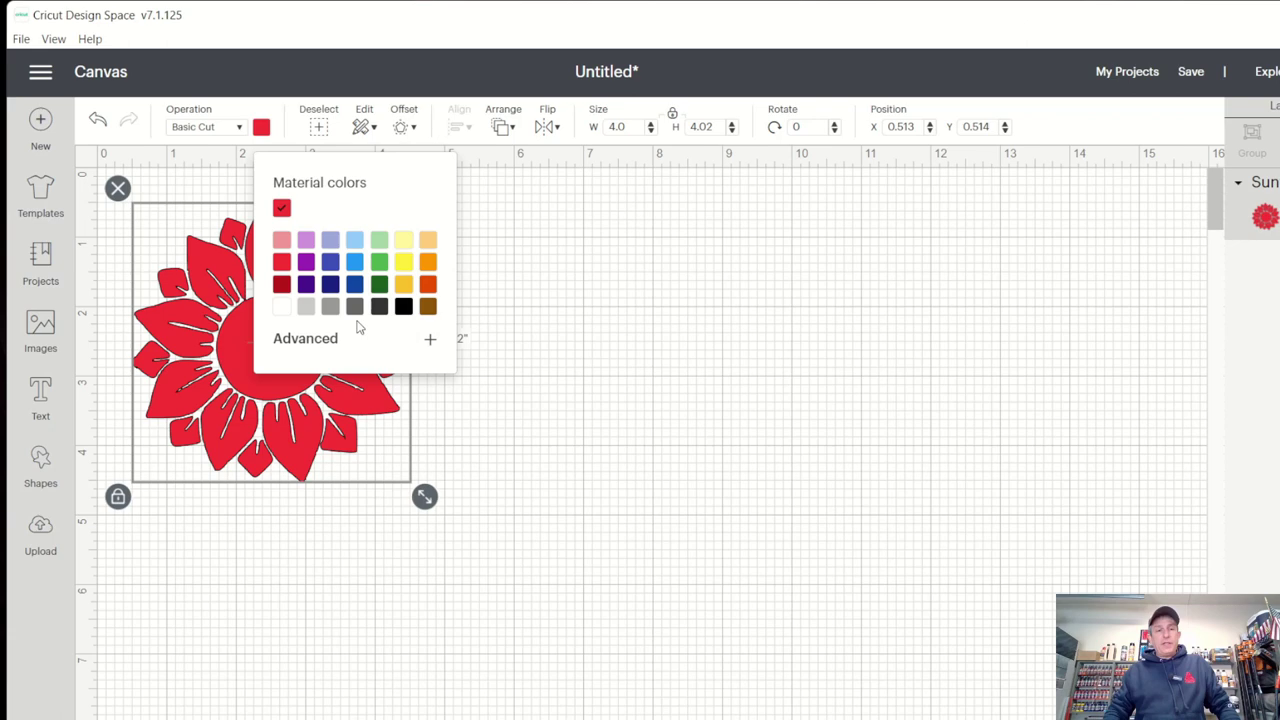
click(403, 284)
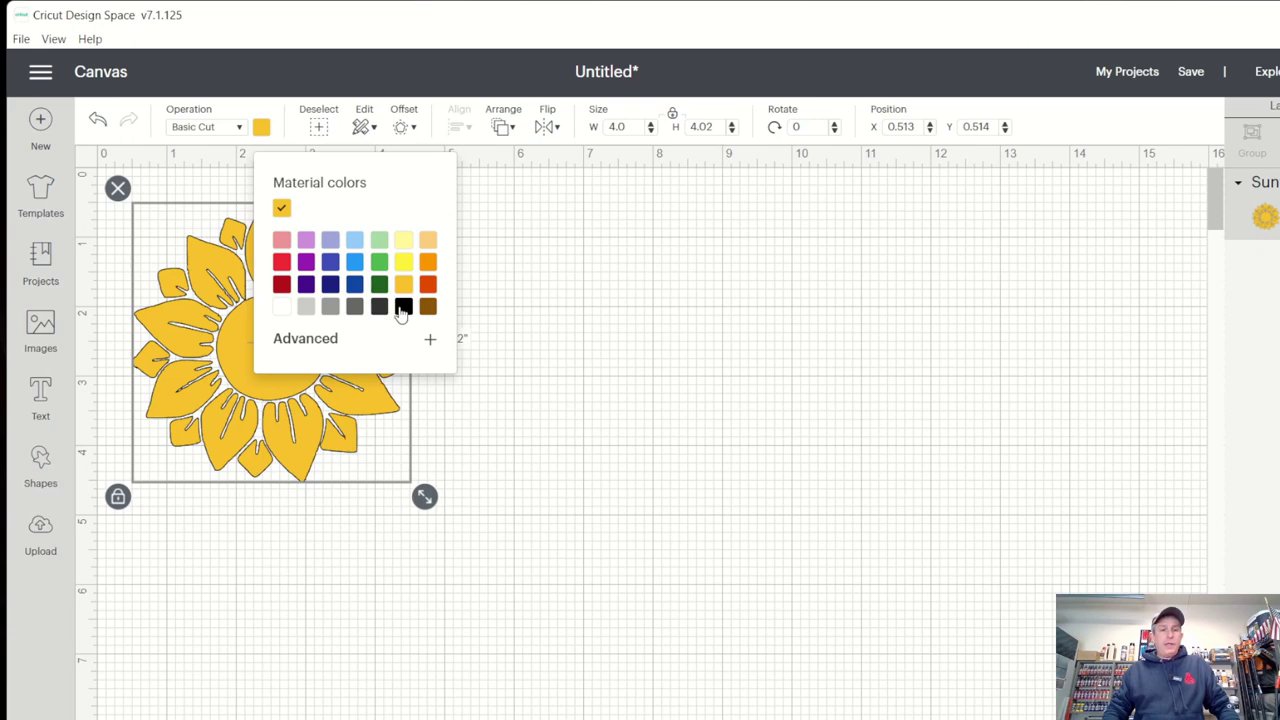
click(403, 307)
click(516, 398)
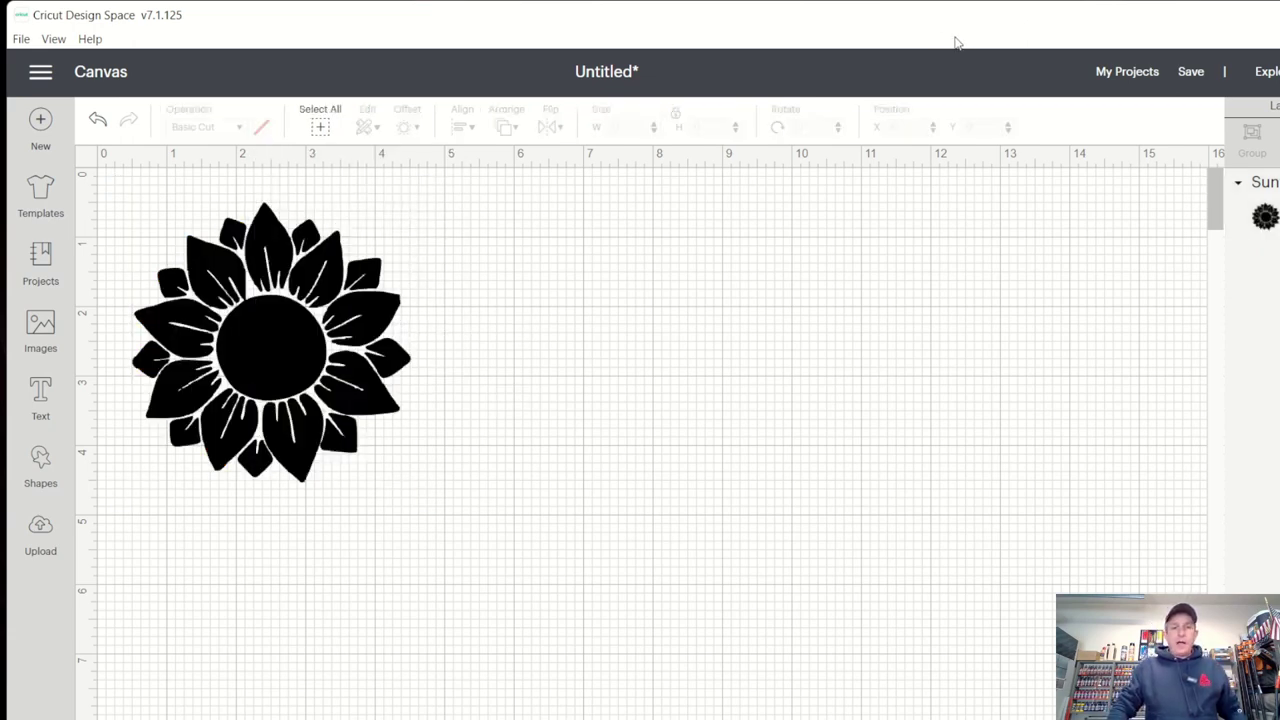
click(390, 374)
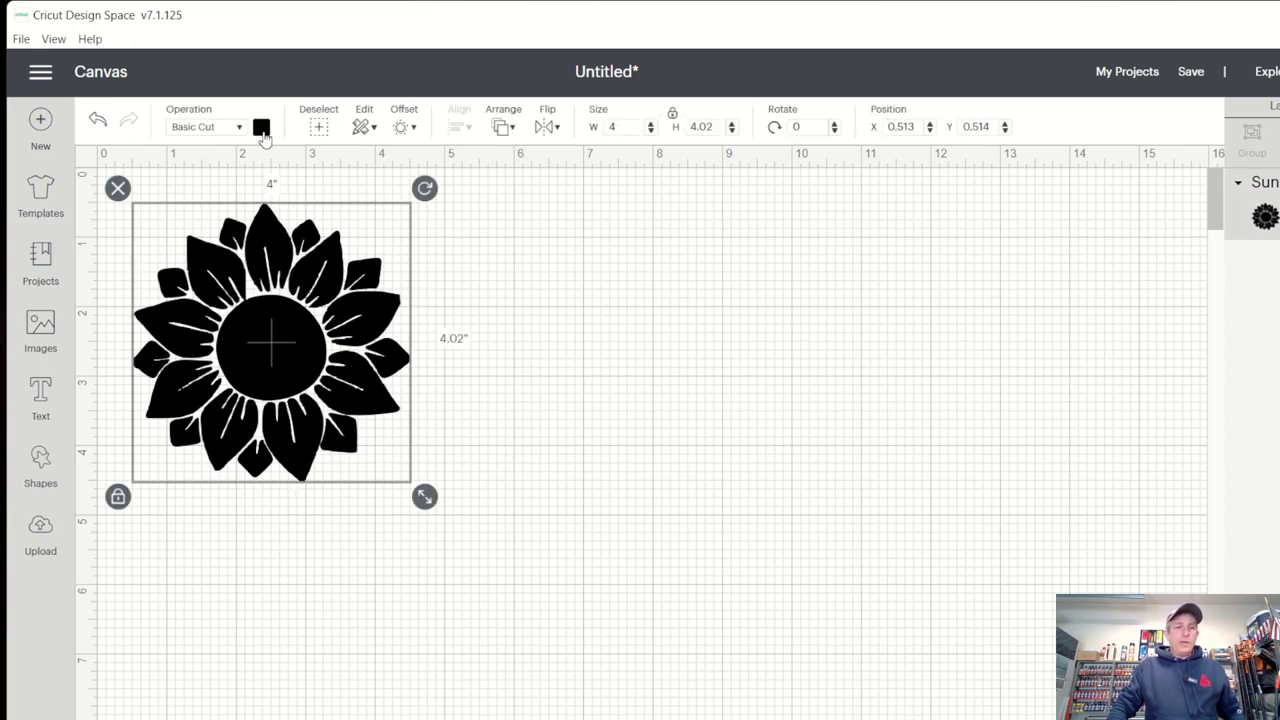
click(261, 128)
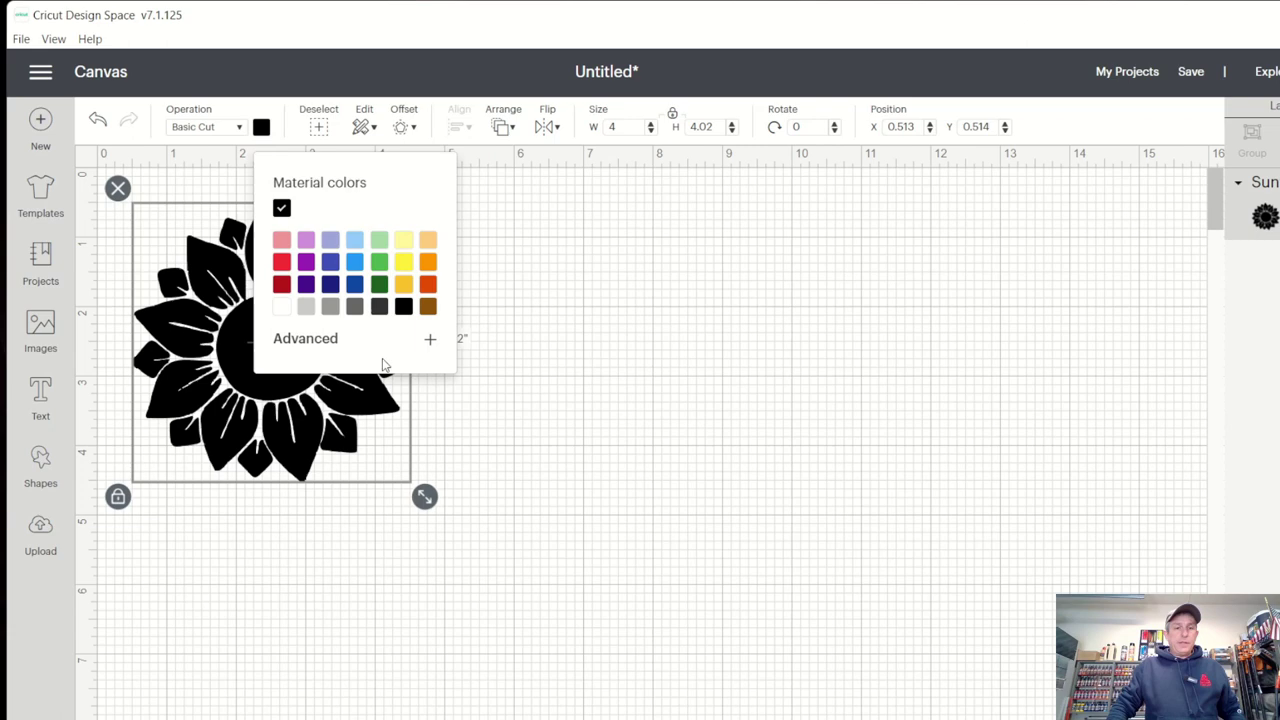
click(330, 343)
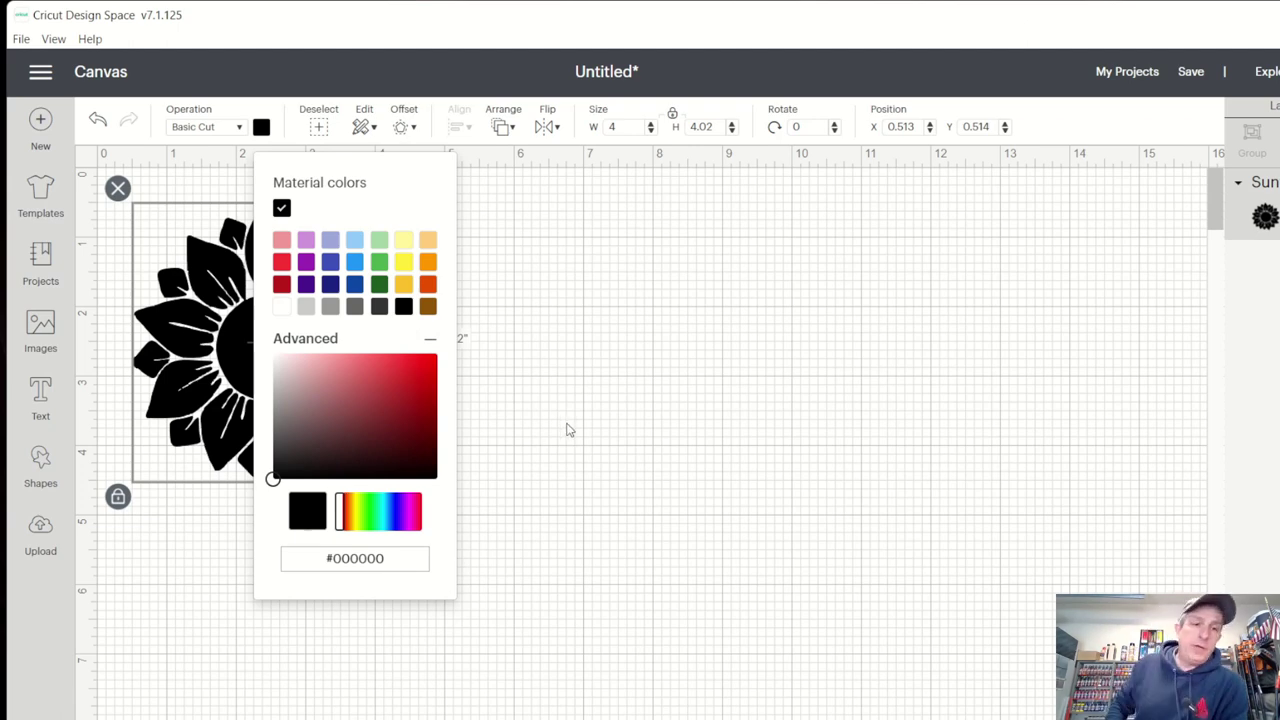
click(533, 424)
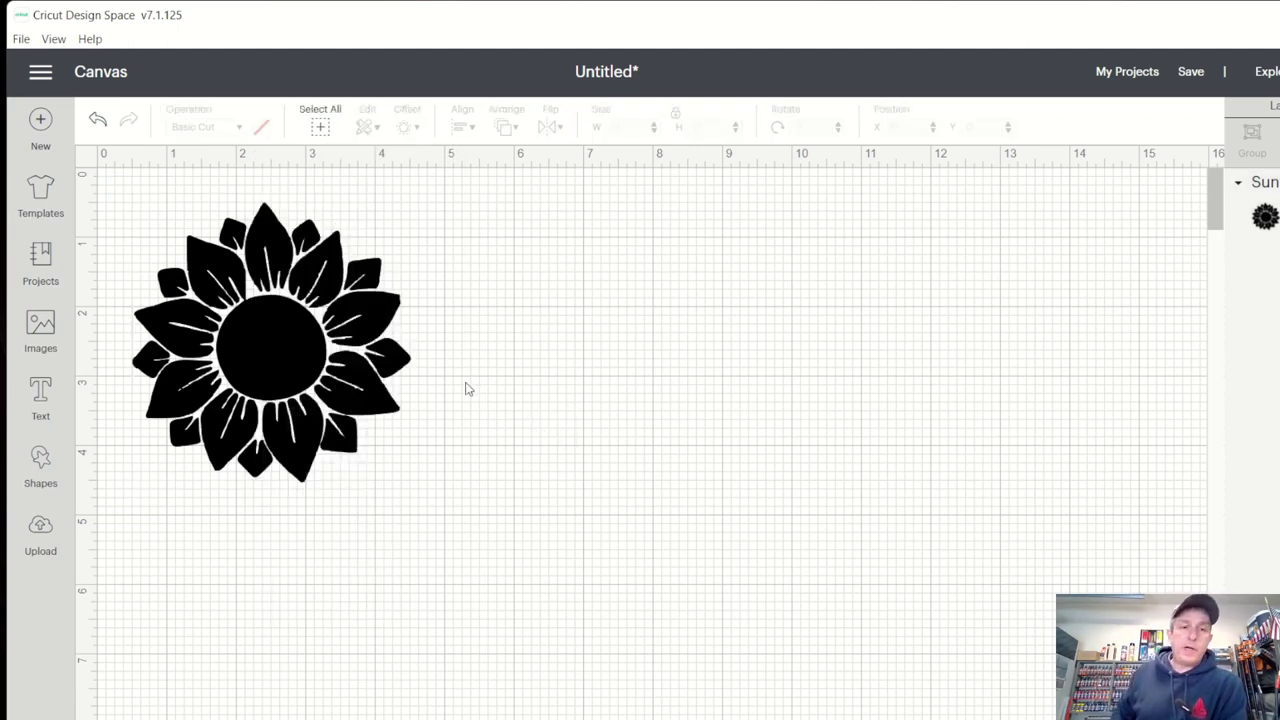
click(365, 296)
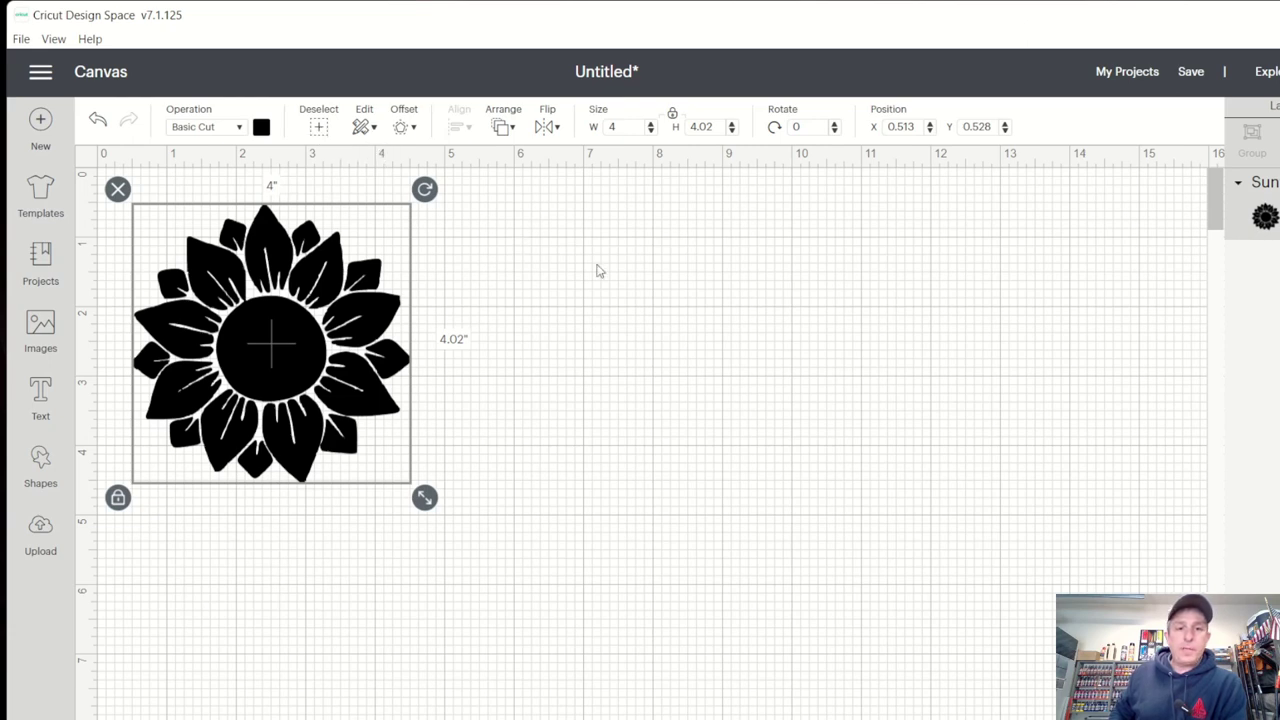
Copy the sunflower and paste a duplicate onto the canvas.
click(317, 128)
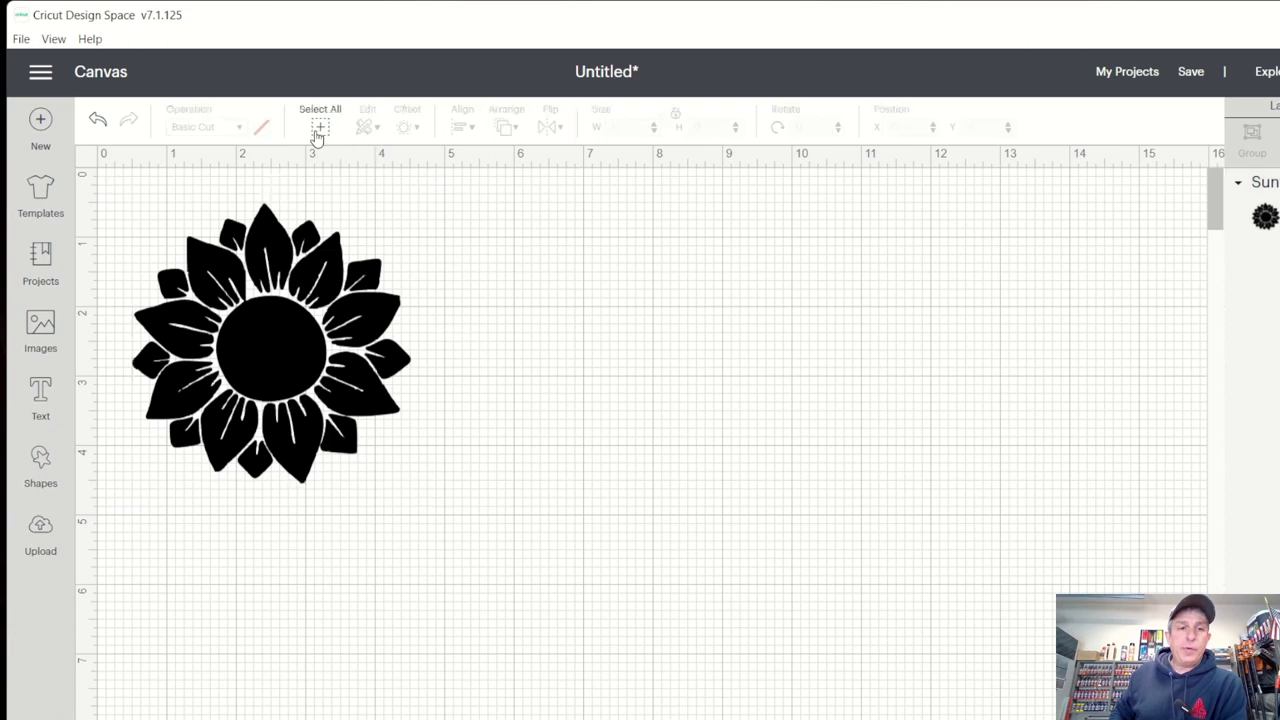
click(318, 283)
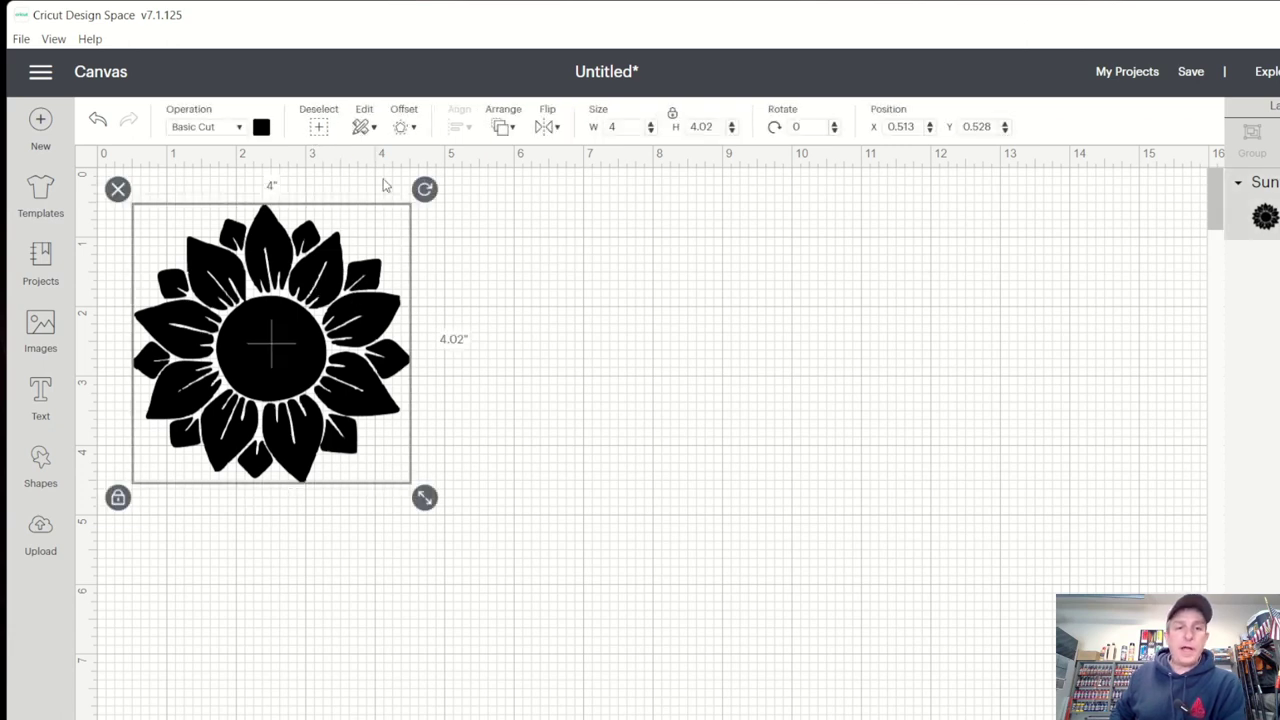
click(374, 128)
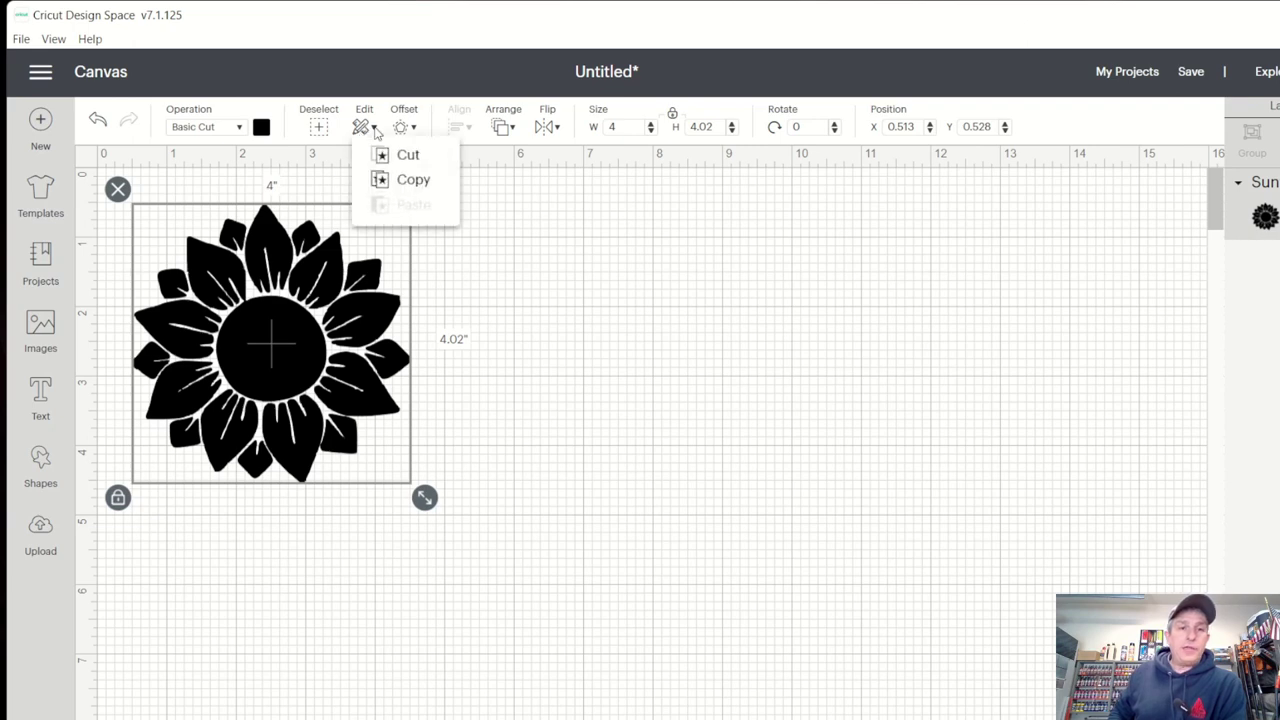
click(405, 182)
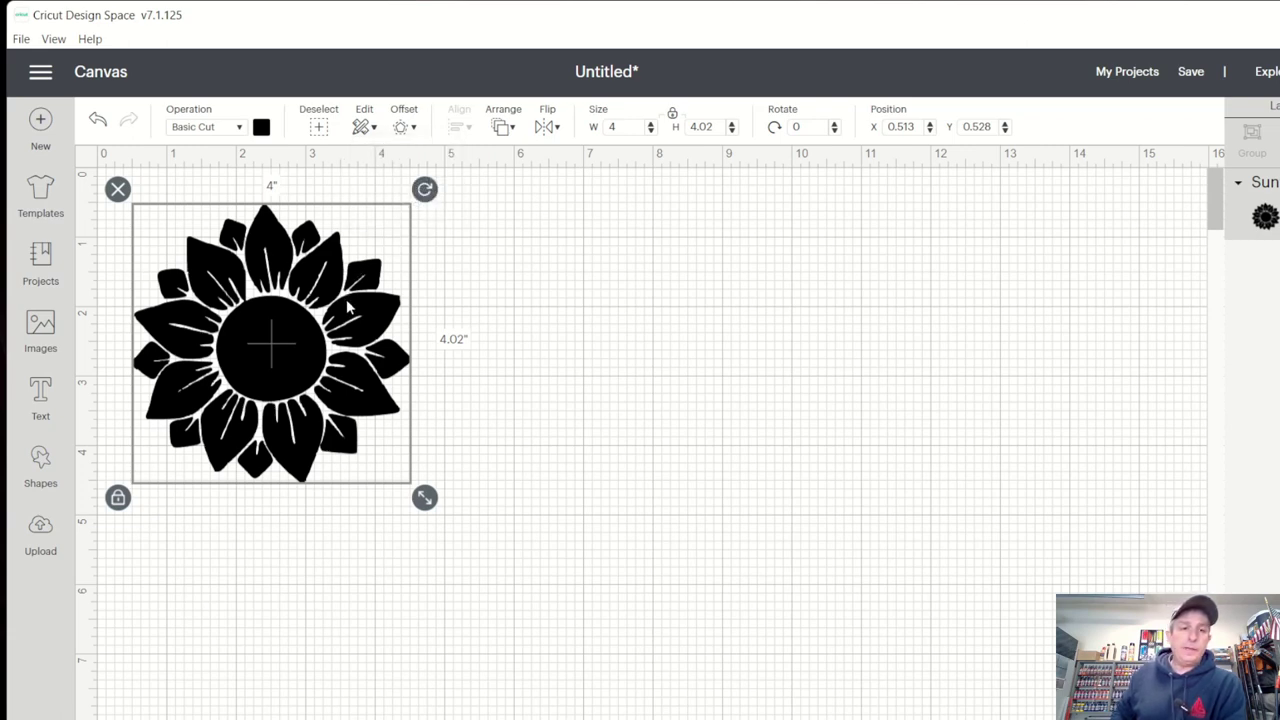
click(633, 339)
right_click(634, 328)
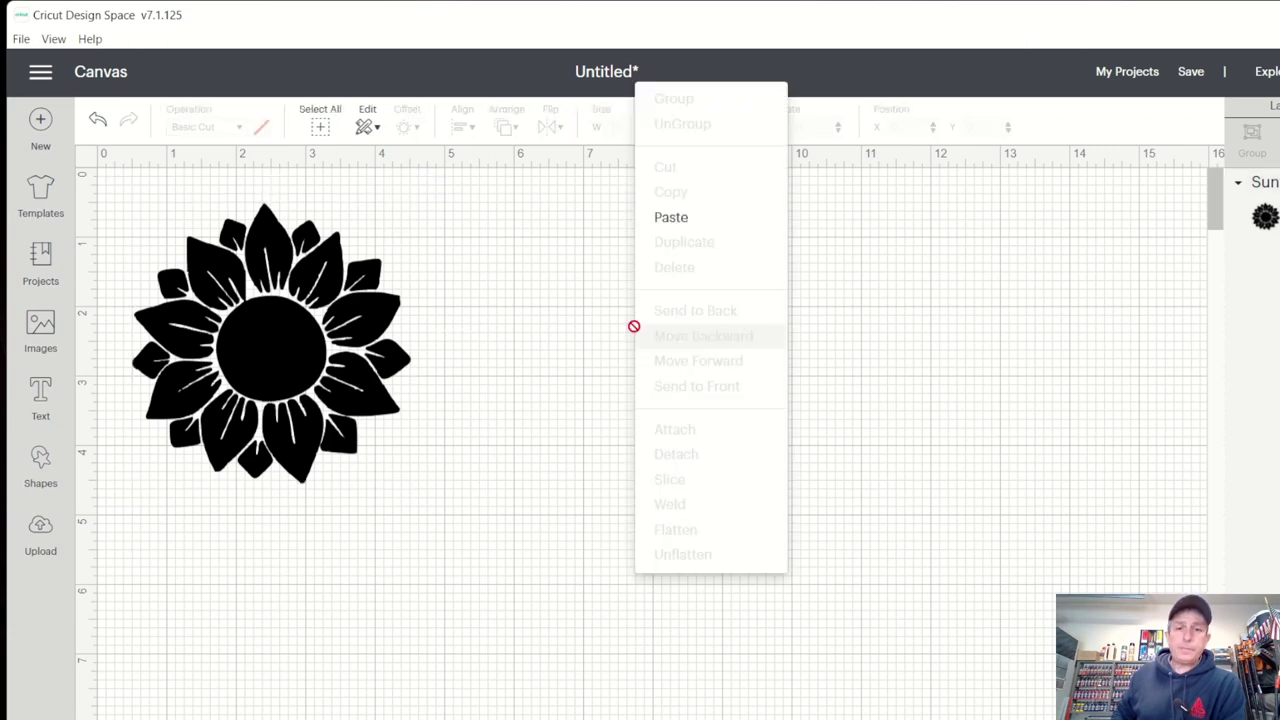
click(676, 220)
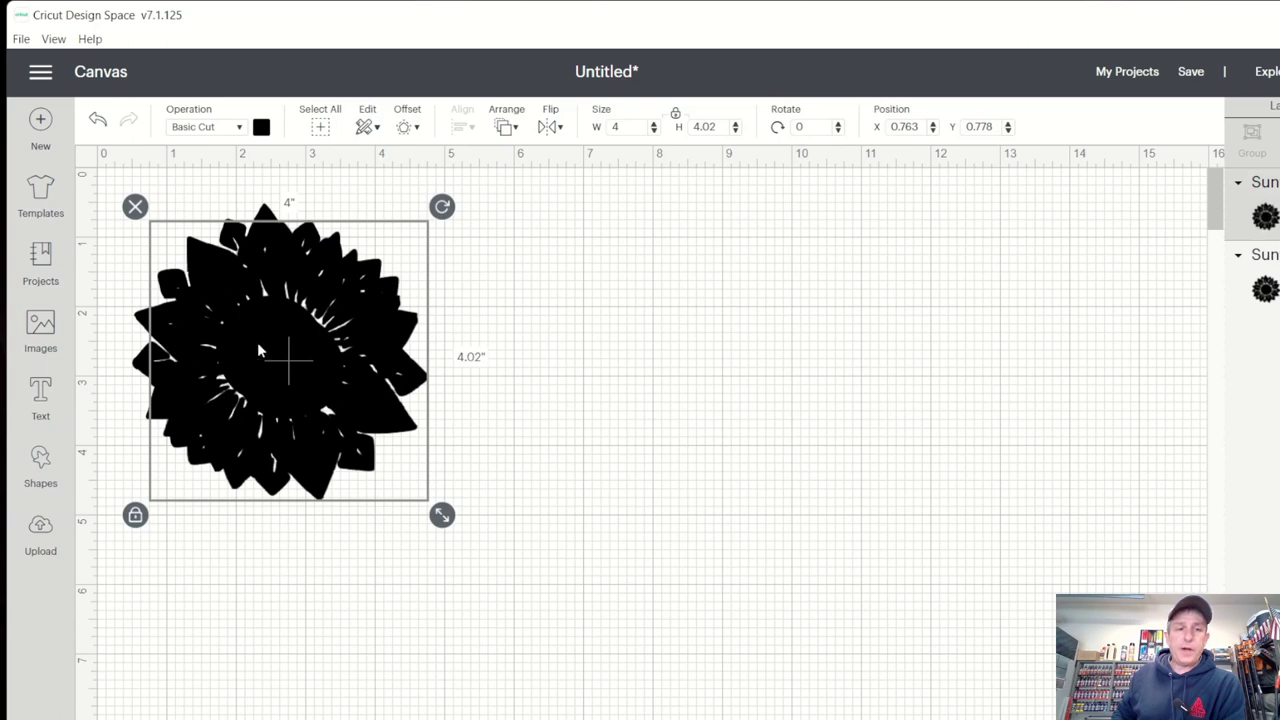
Place the copy right of the original and shrink it to 2.149 × 2.159 inches.
drag(257, 350, 562, 337)
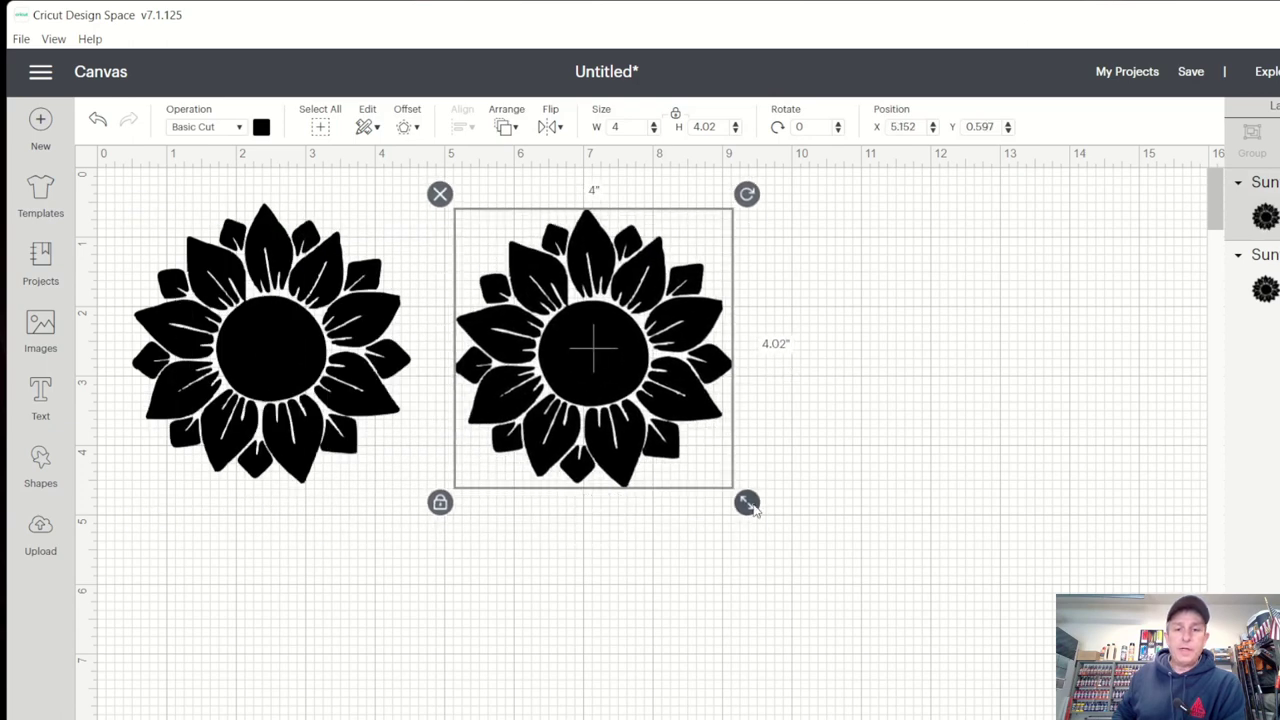
drag(748, 505, 617, 371)
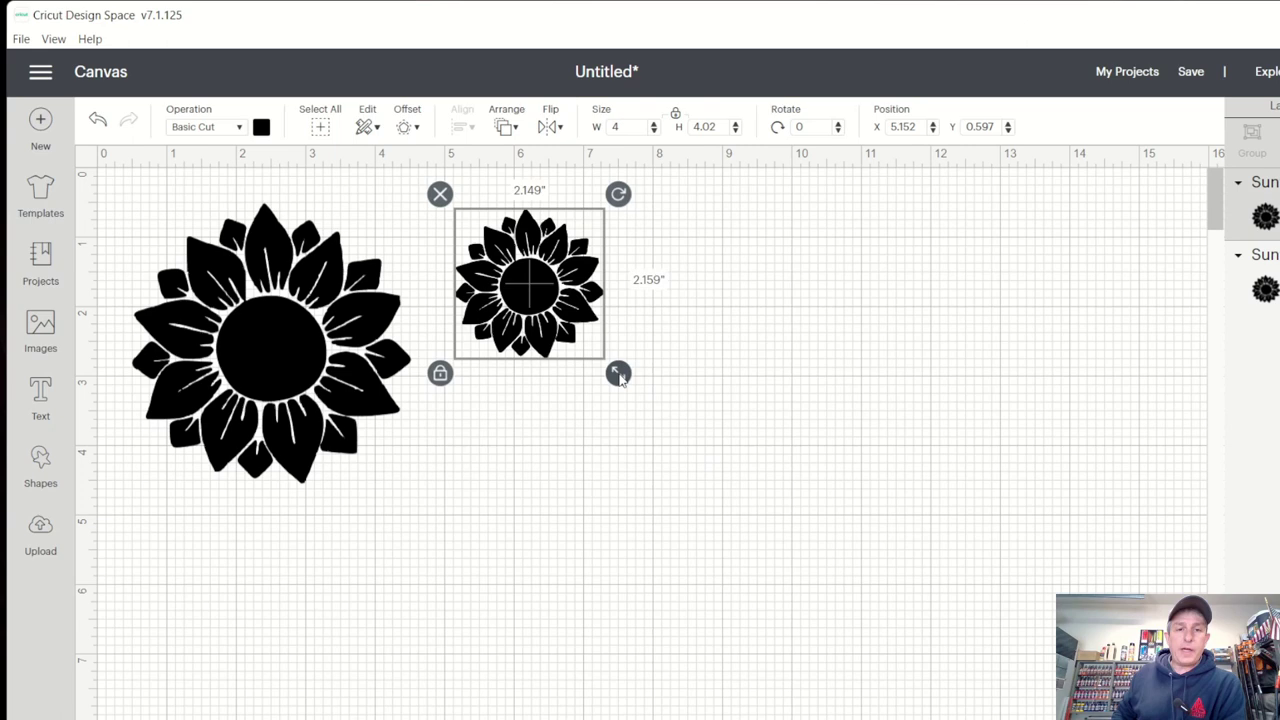
drag(556, 314, 557, 334)
click(497, 492)
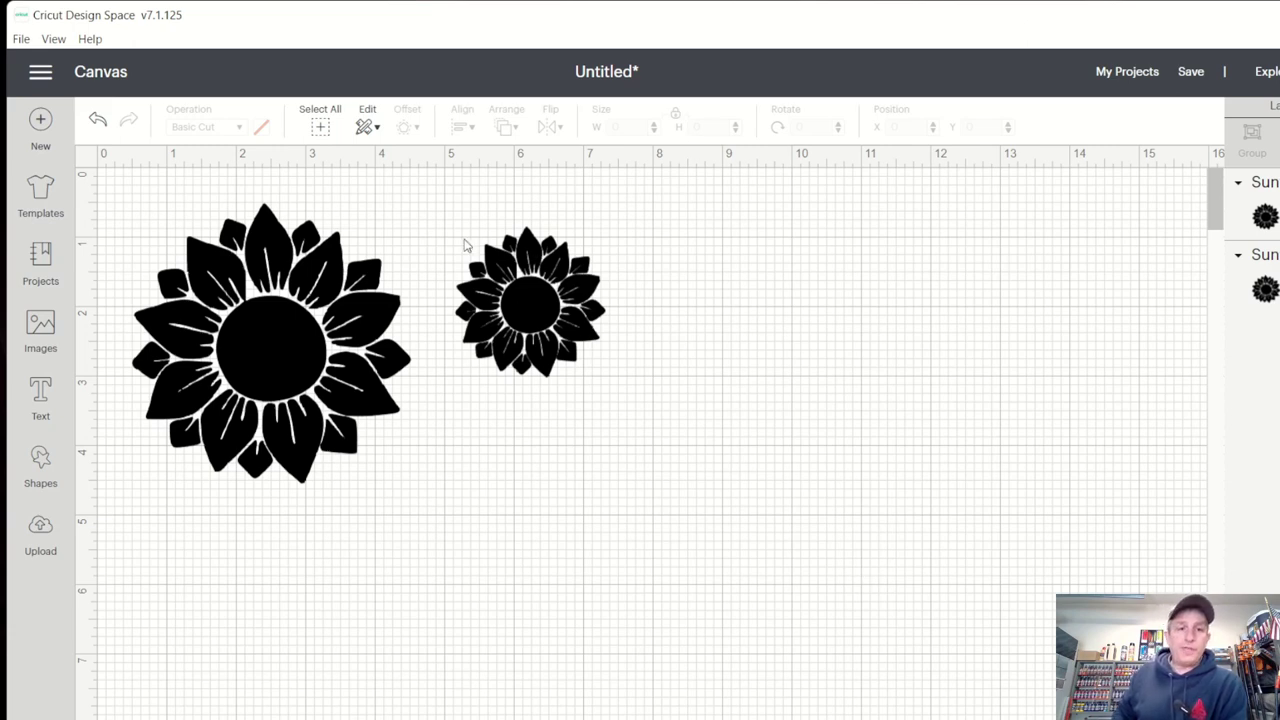
Add a 0.25 in rounded offset to the small sunflower and colour it red.
click(516, 314)
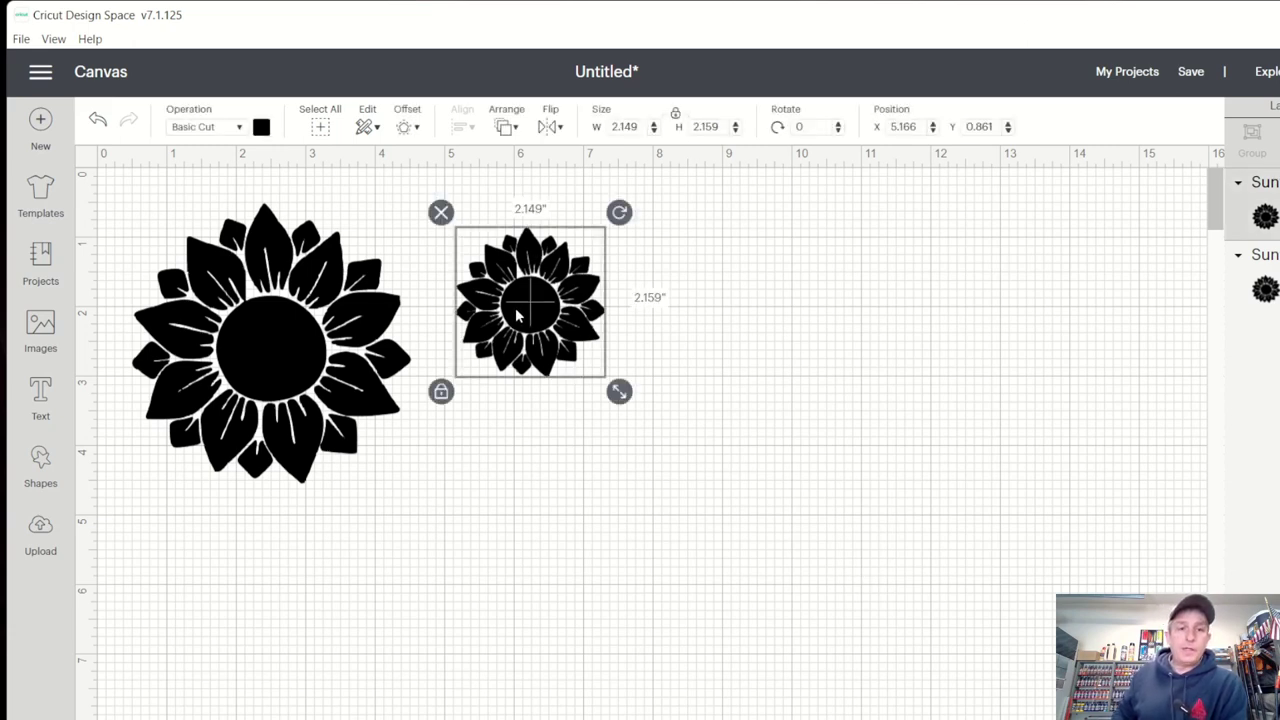
click(418, 130)
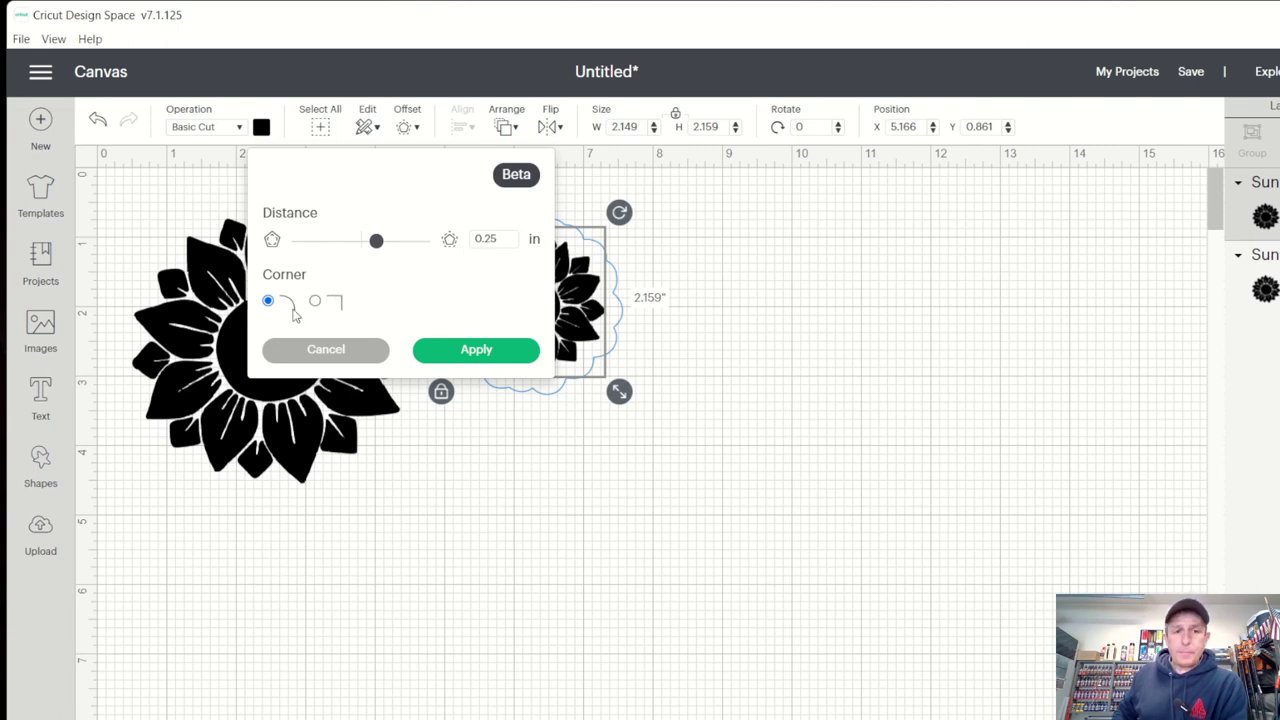
click(480, 352)
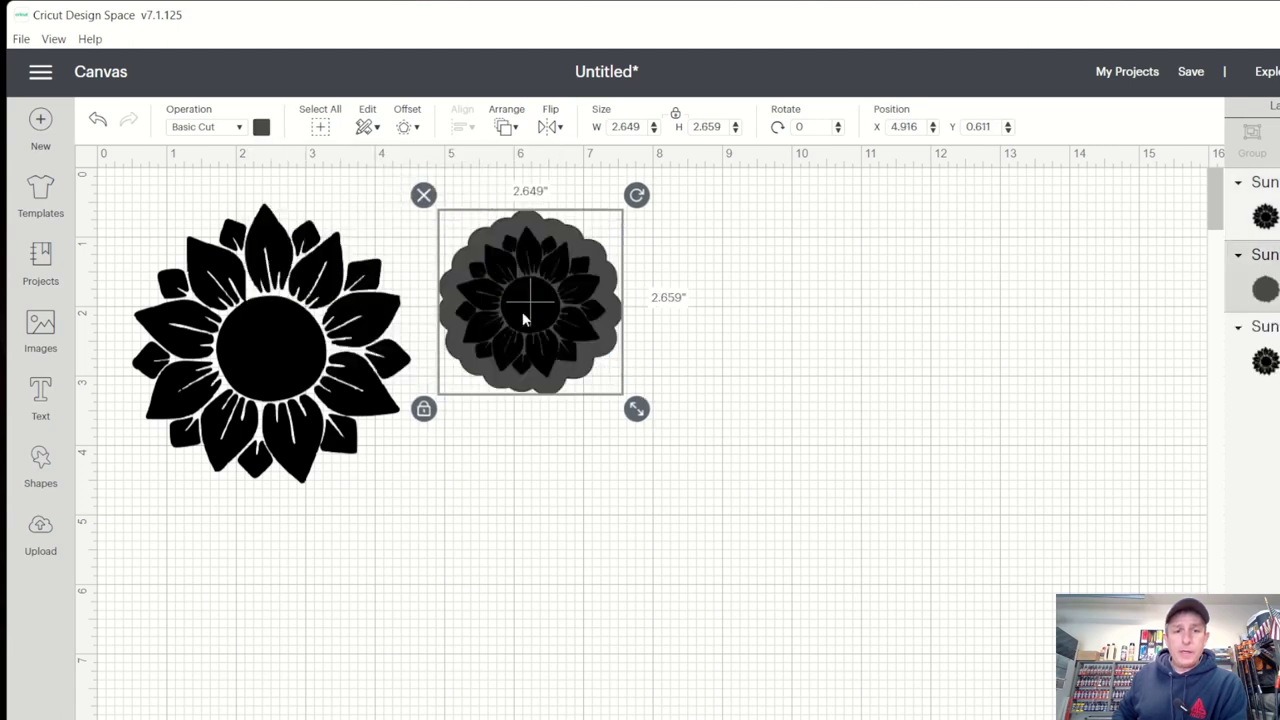
click(460, 272)
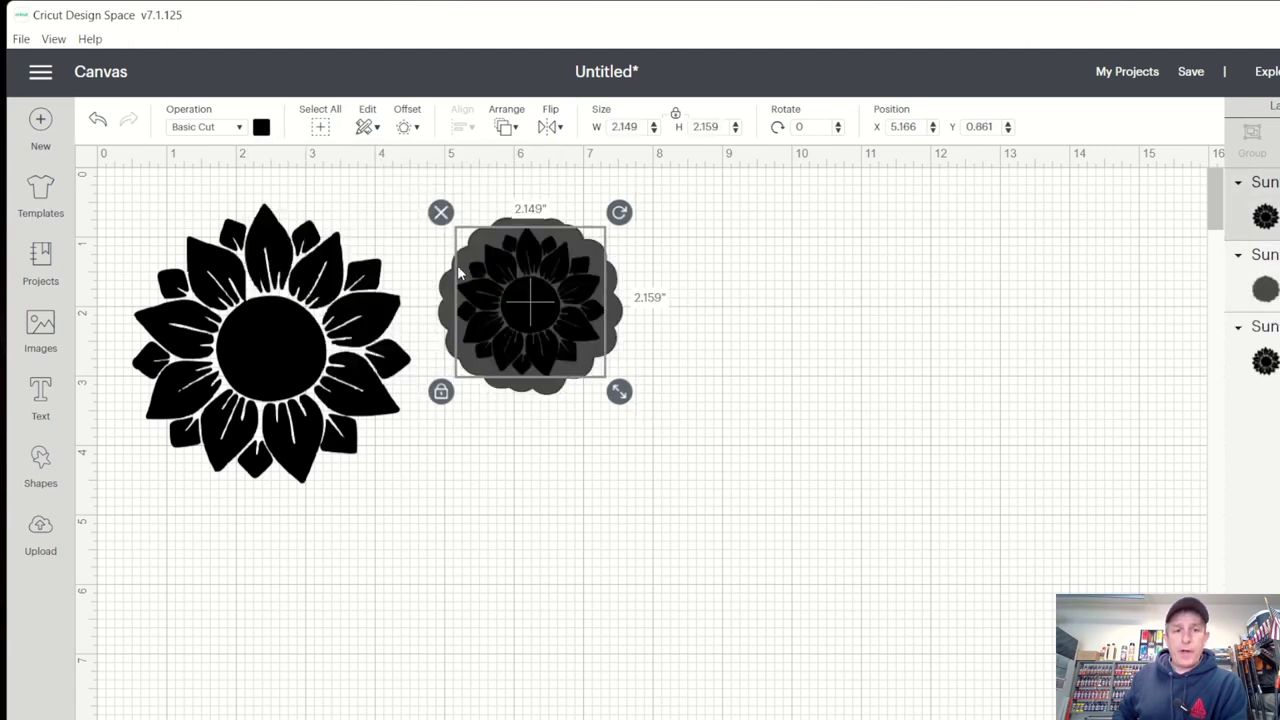
click(441, 282)
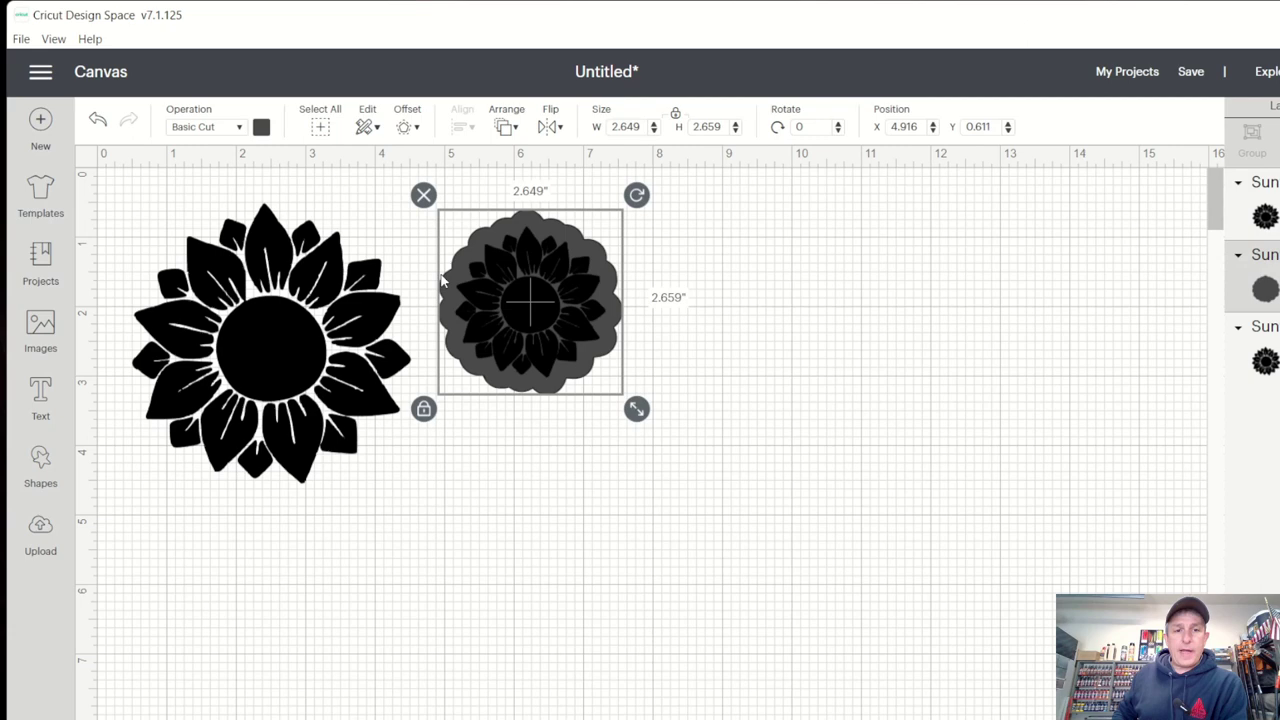
click(262, 128)
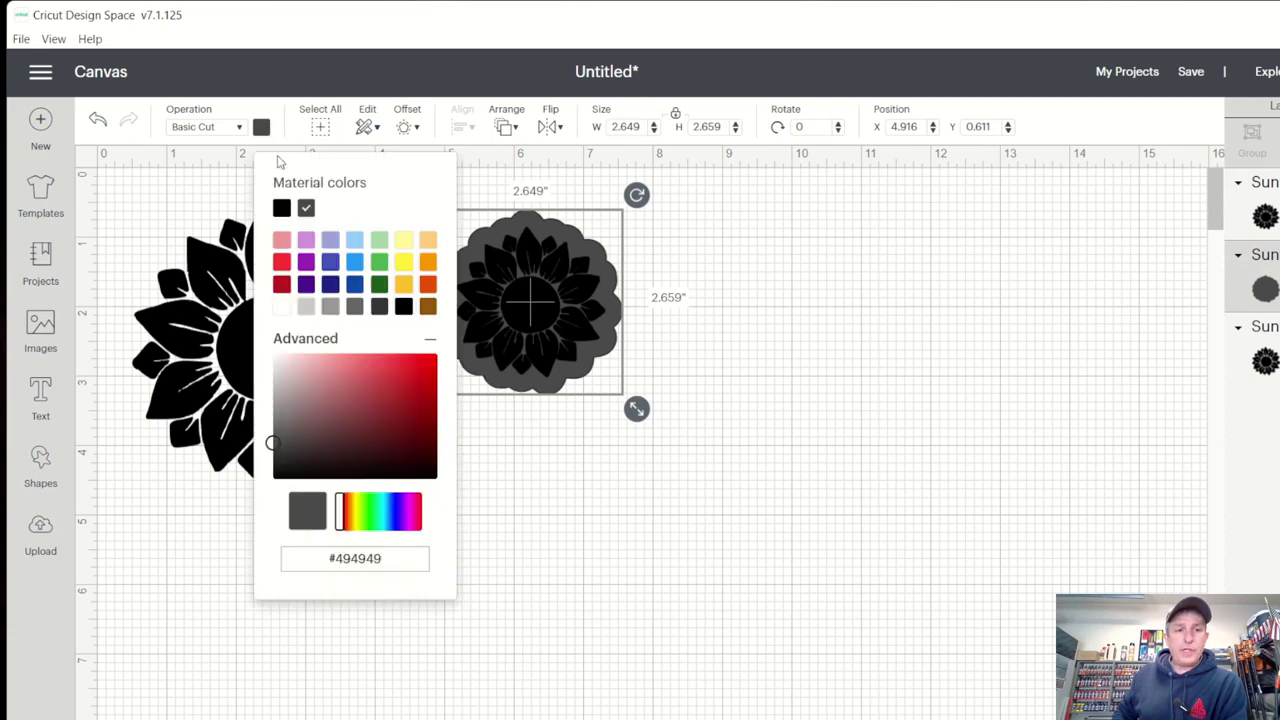
click(282, 263)
click(583, 458)
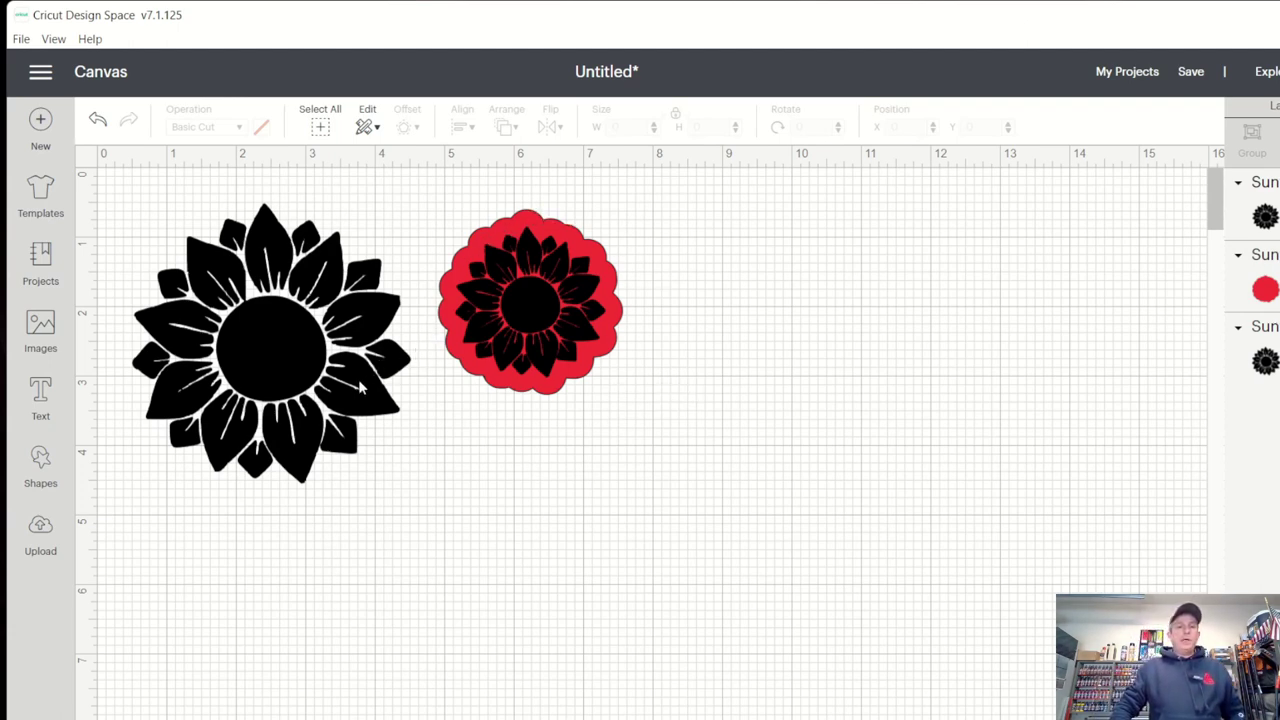
Delete the red scalloped backing shape from the small sunflower.
click(460, 358)
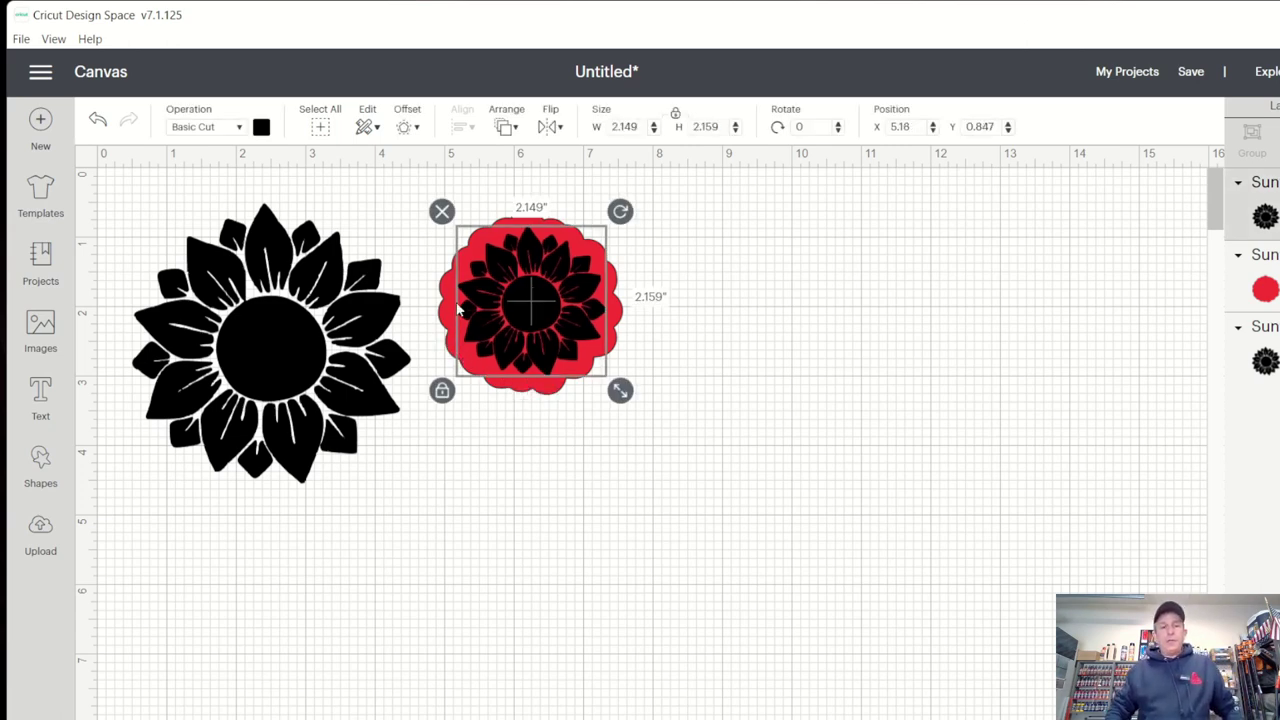
click(448, 320)
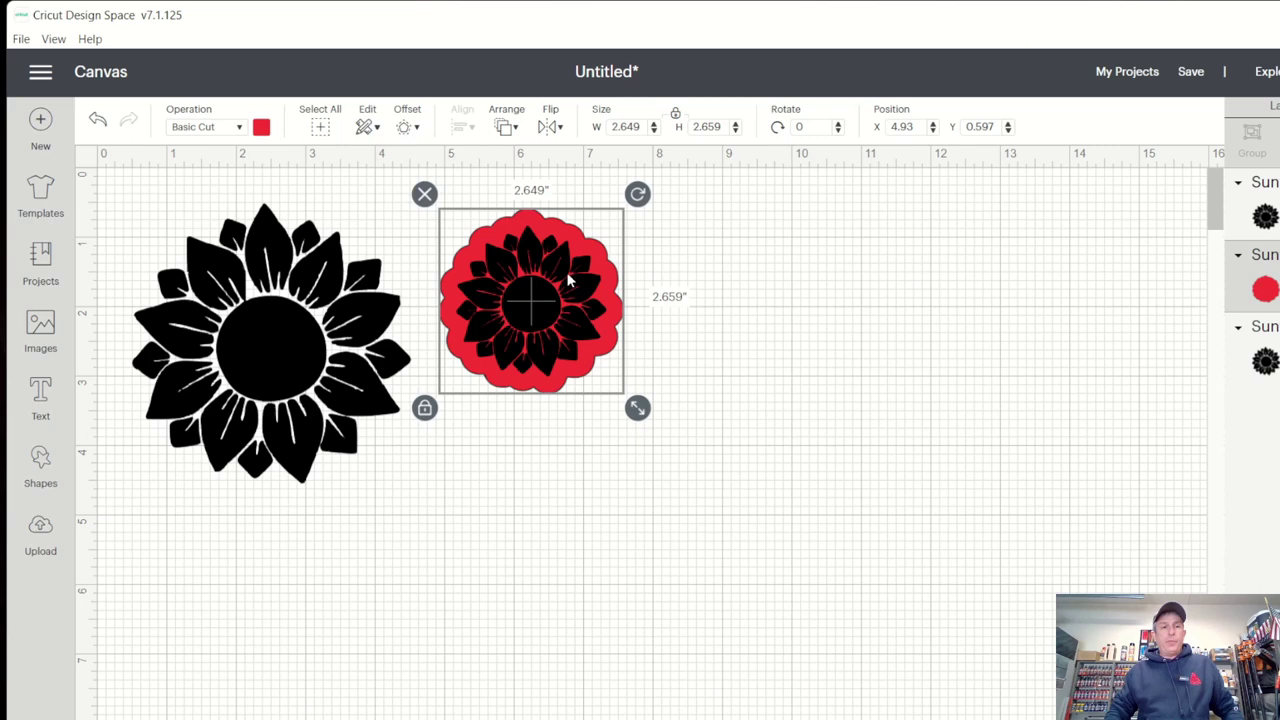
key(Delete)
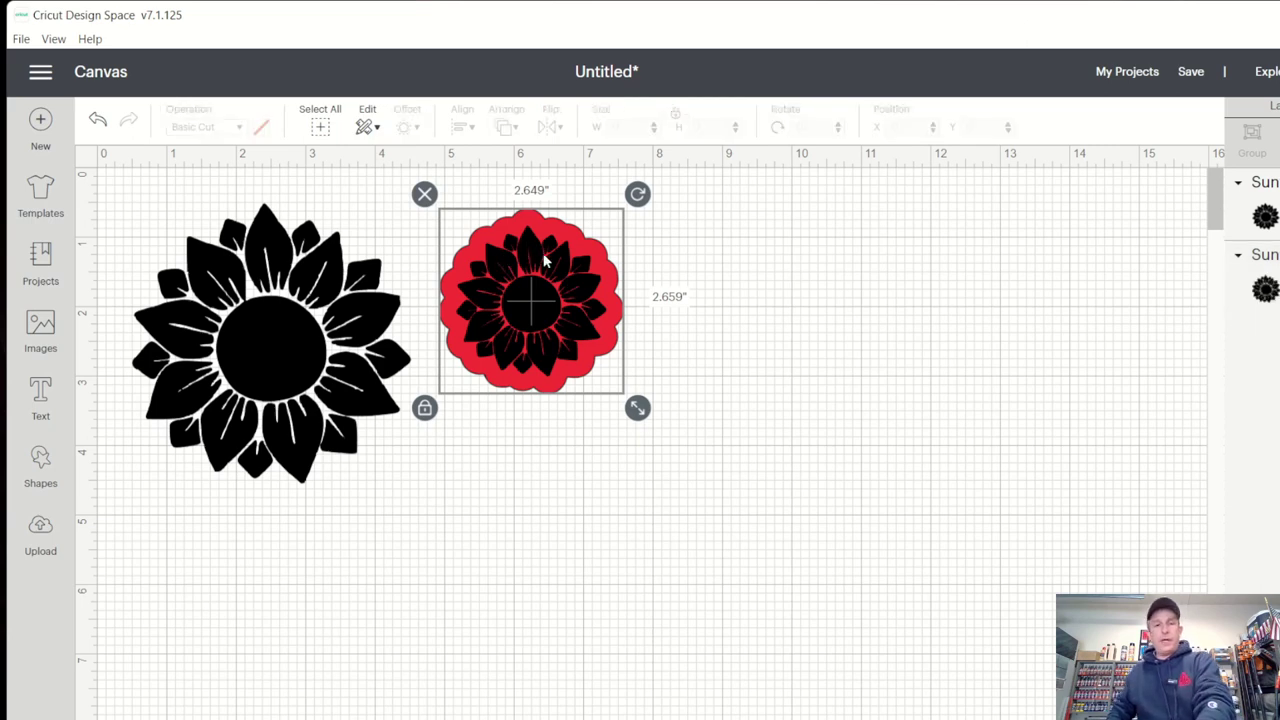
Add a 0.25 in offset around the large black sunflower.
click(340, 405)
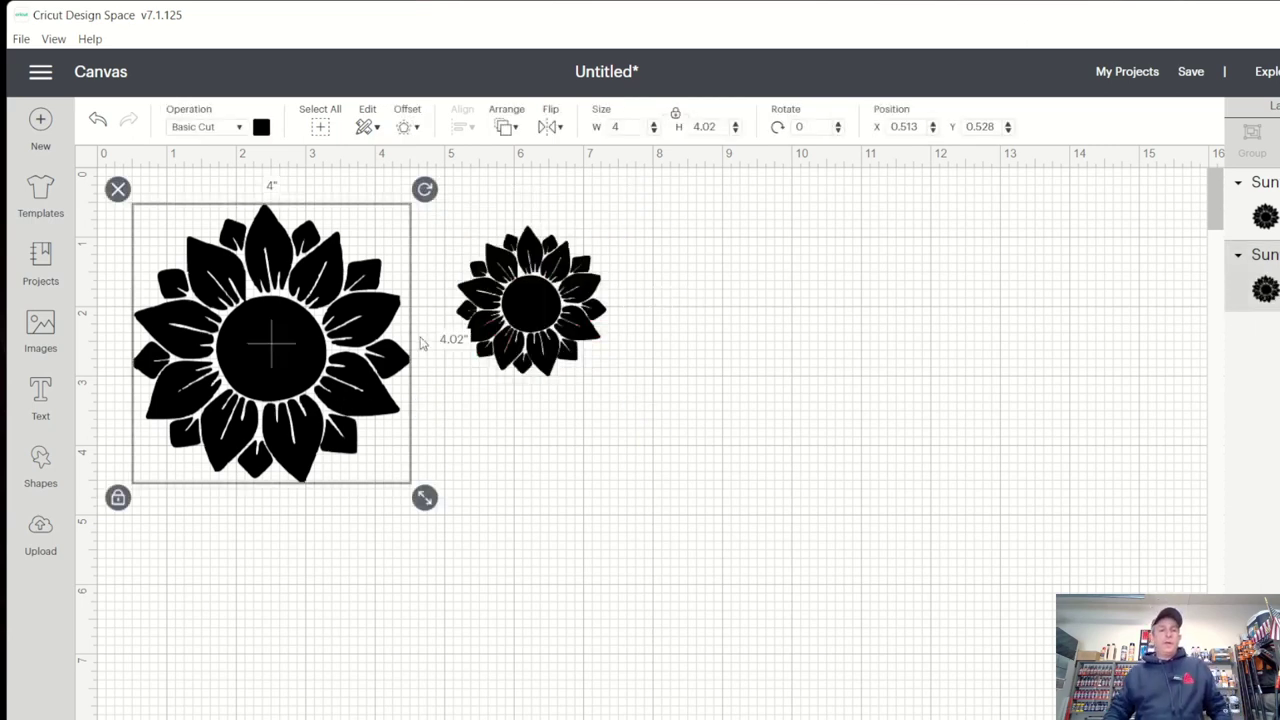
click(414, 130)
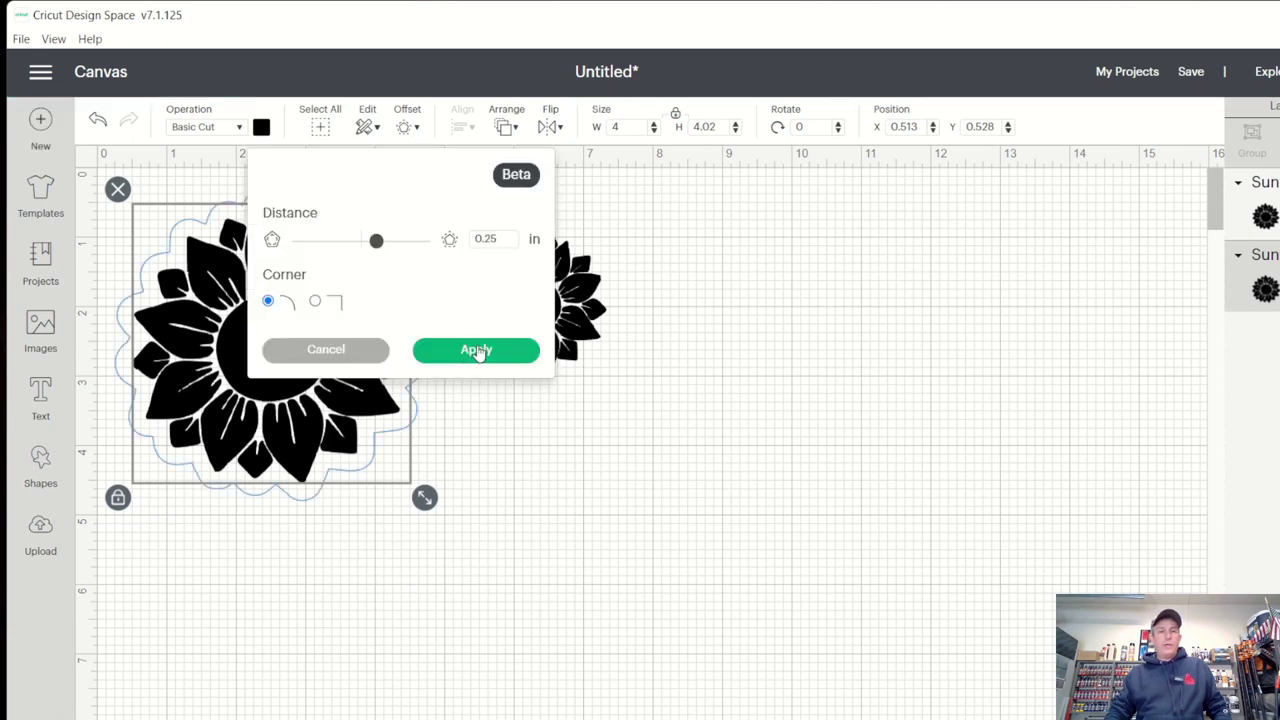
click(477, 350)
click(616, 515)
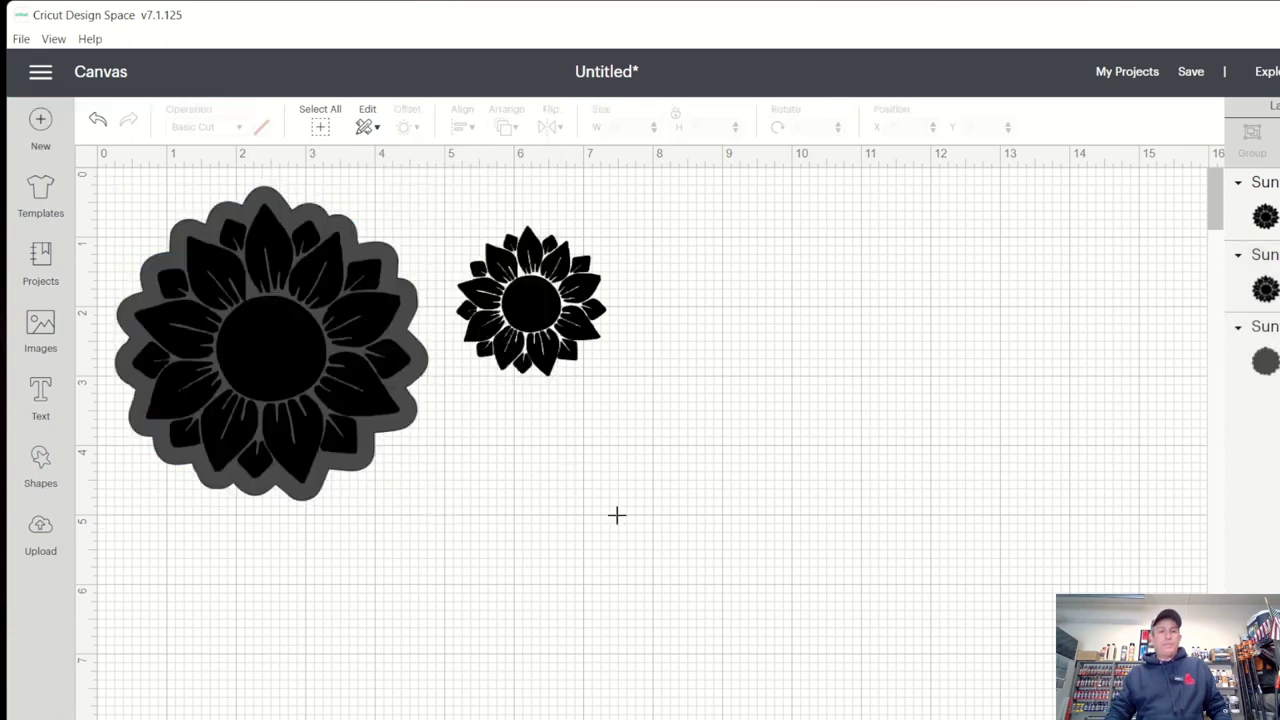
Colour the large sunflower's offset layer dark red.
click(385, 472)
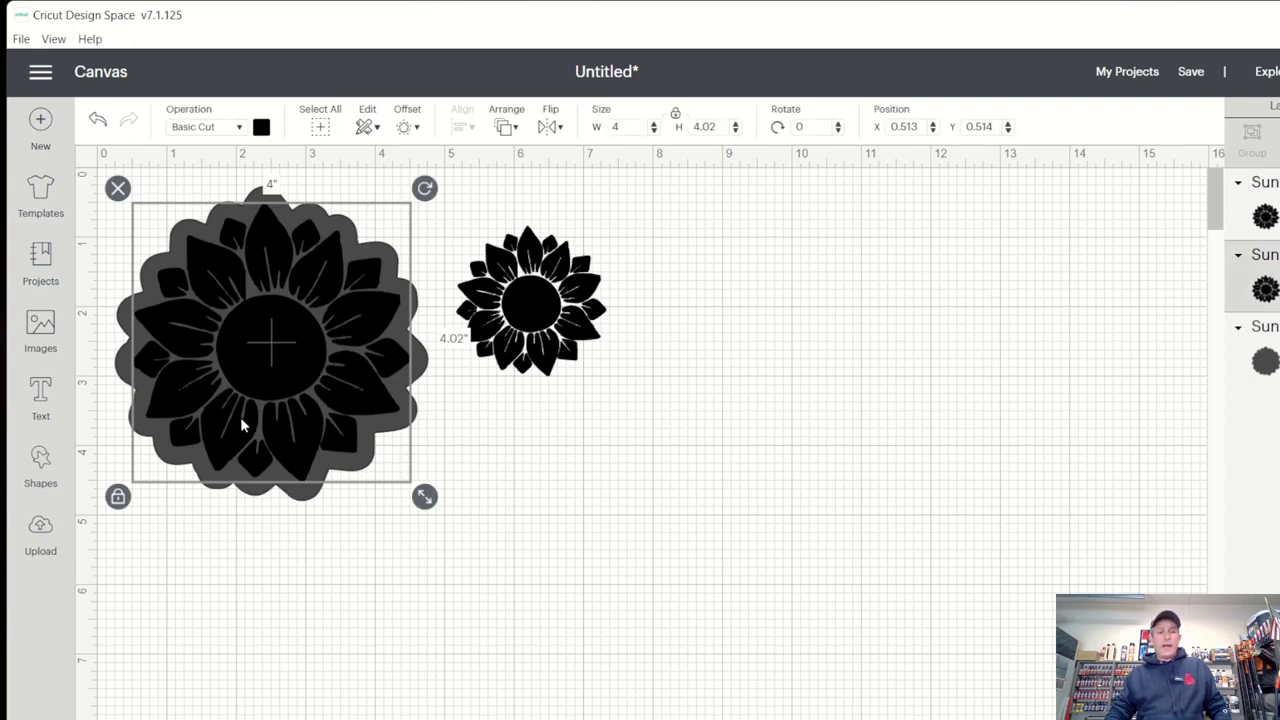
click(286, 500)
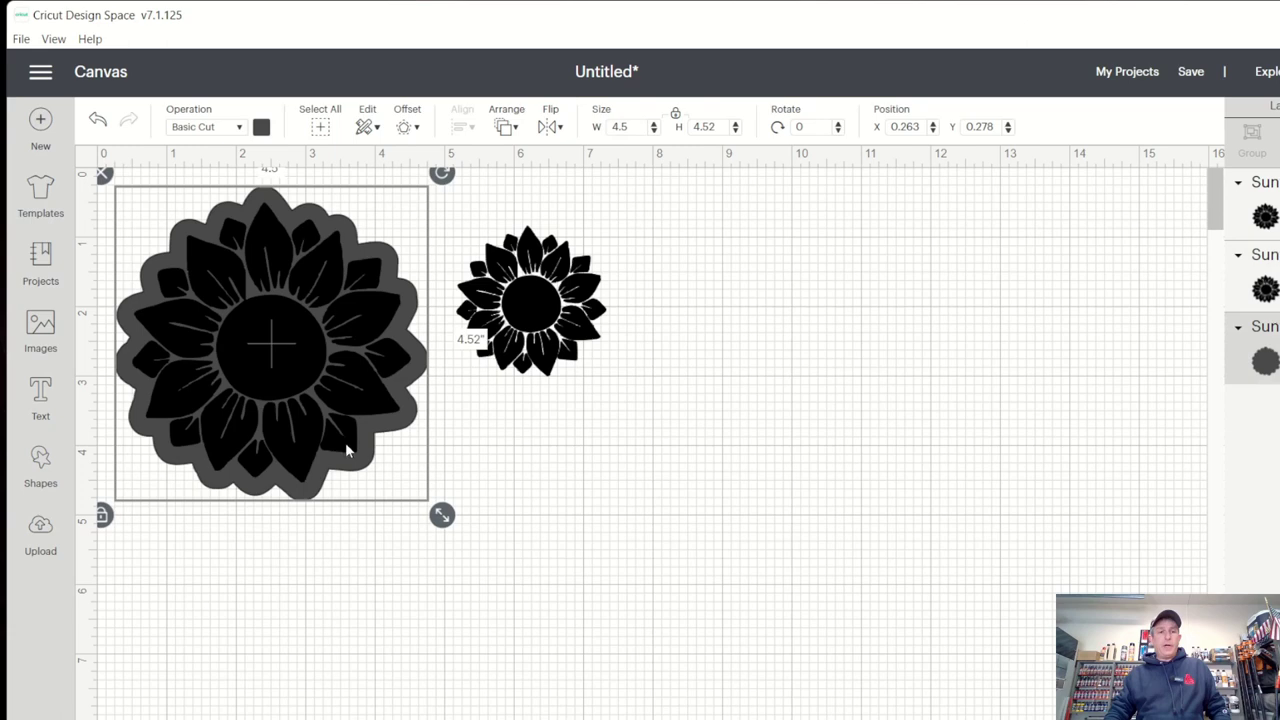
click(261, 126)
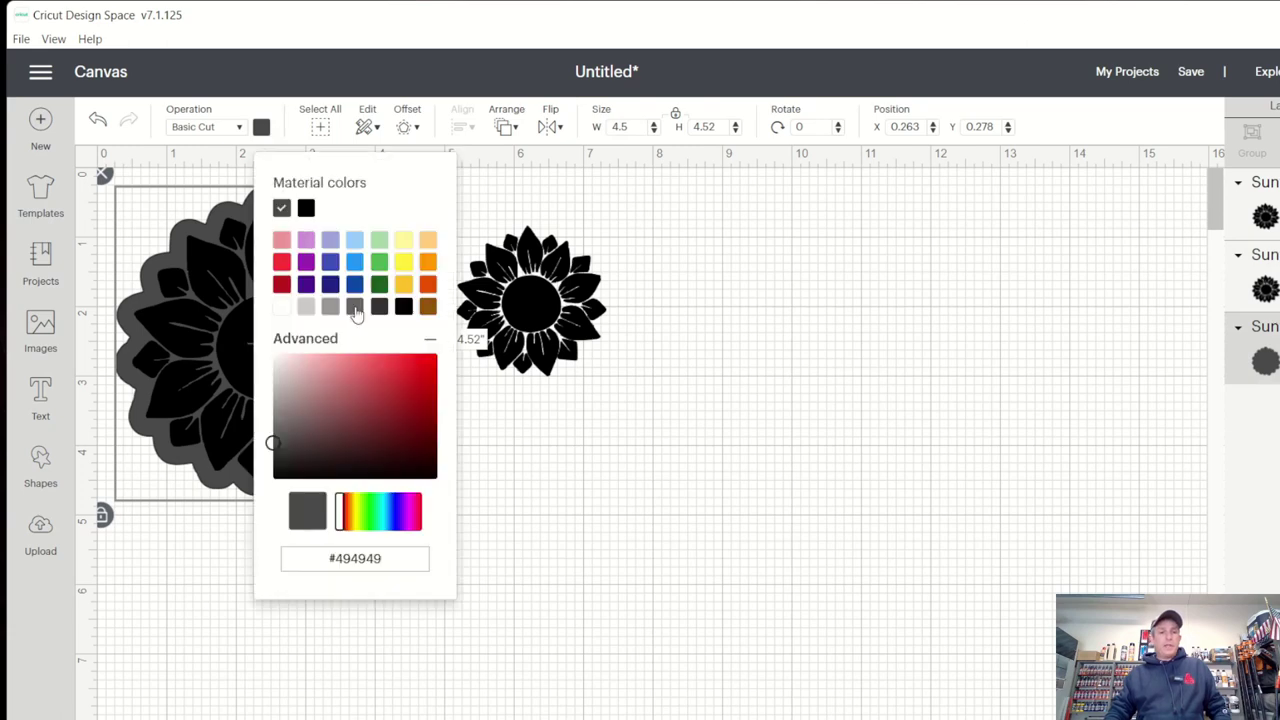
click(282, 286)
click(600, 485)
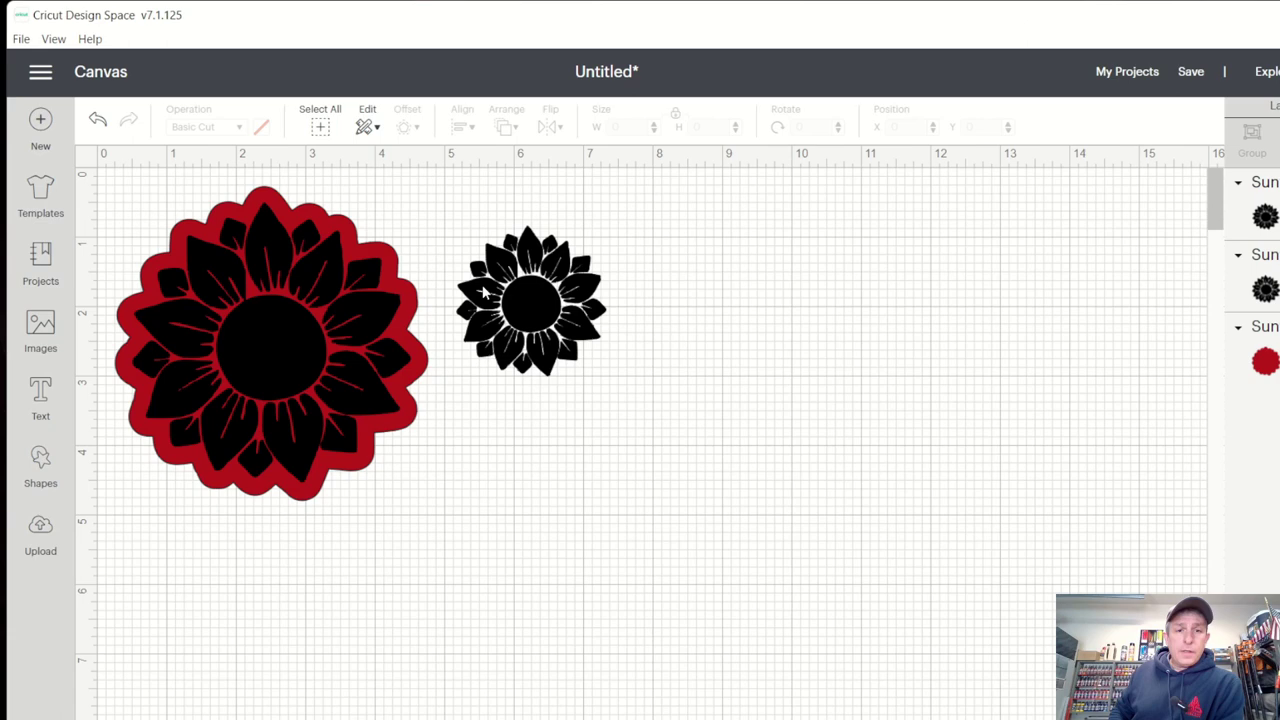
click(516, 312)
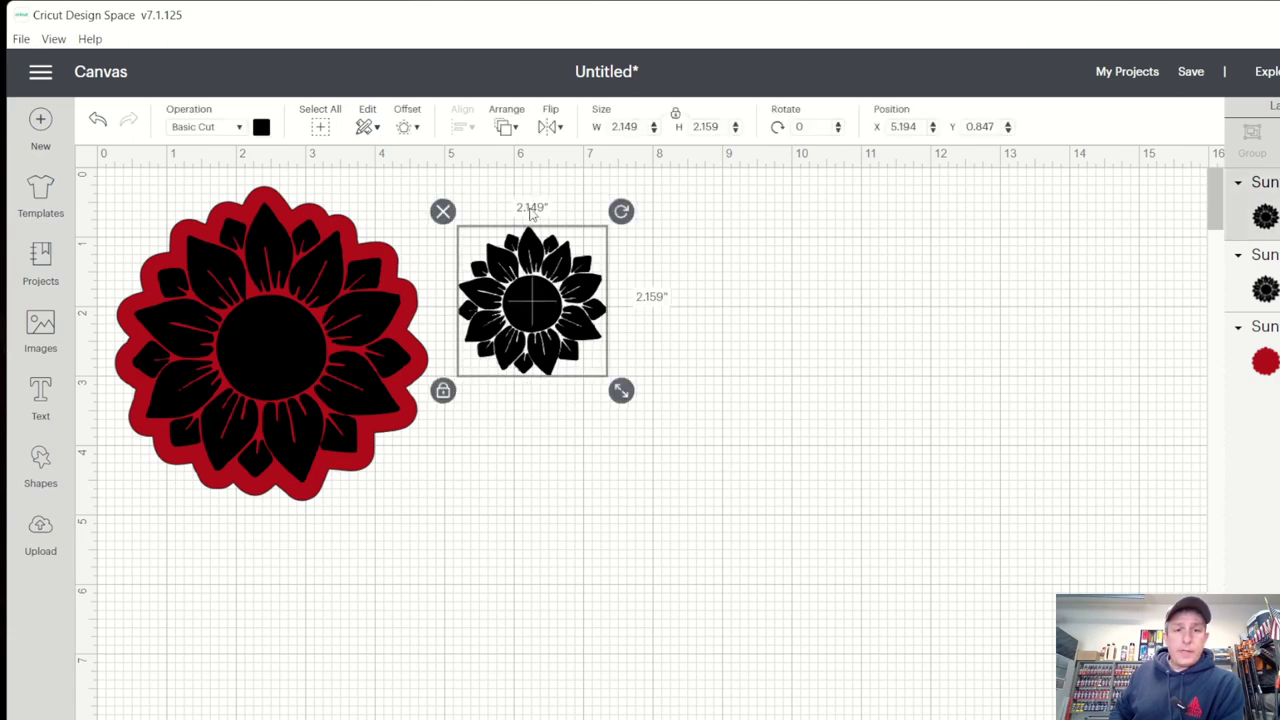
click(516, 128)
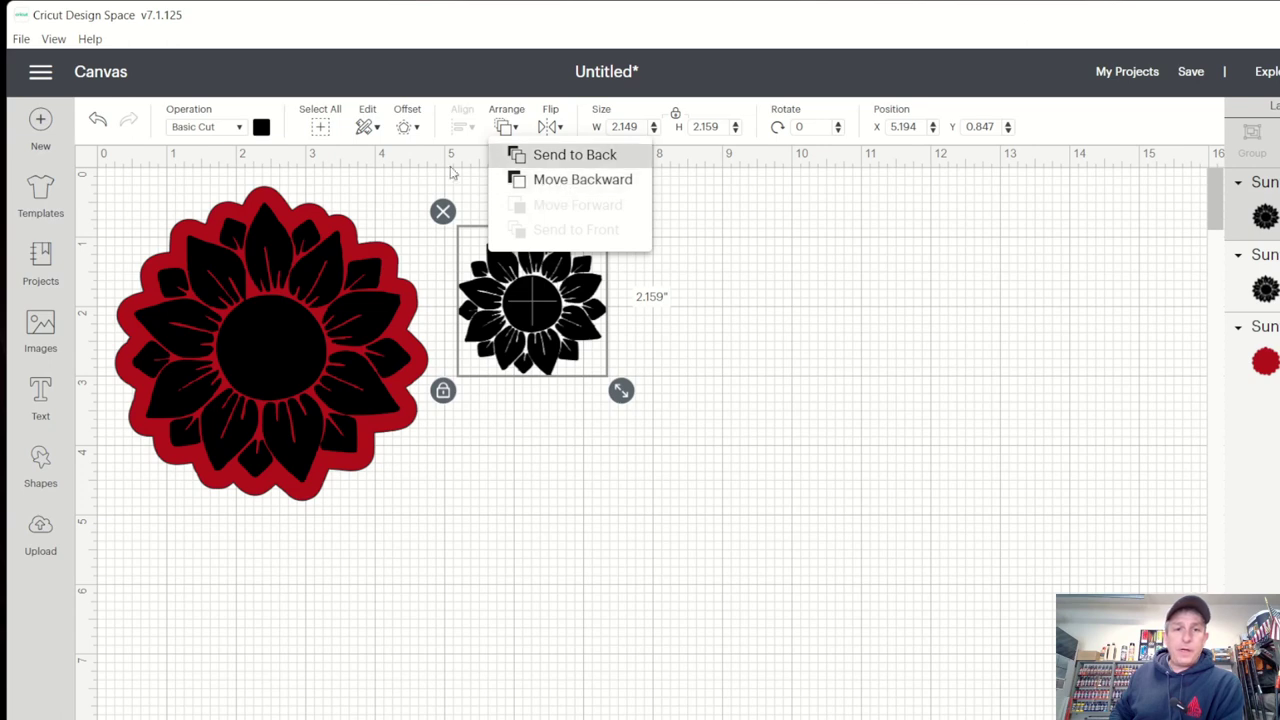
click(390, 275)
click(396, 276)
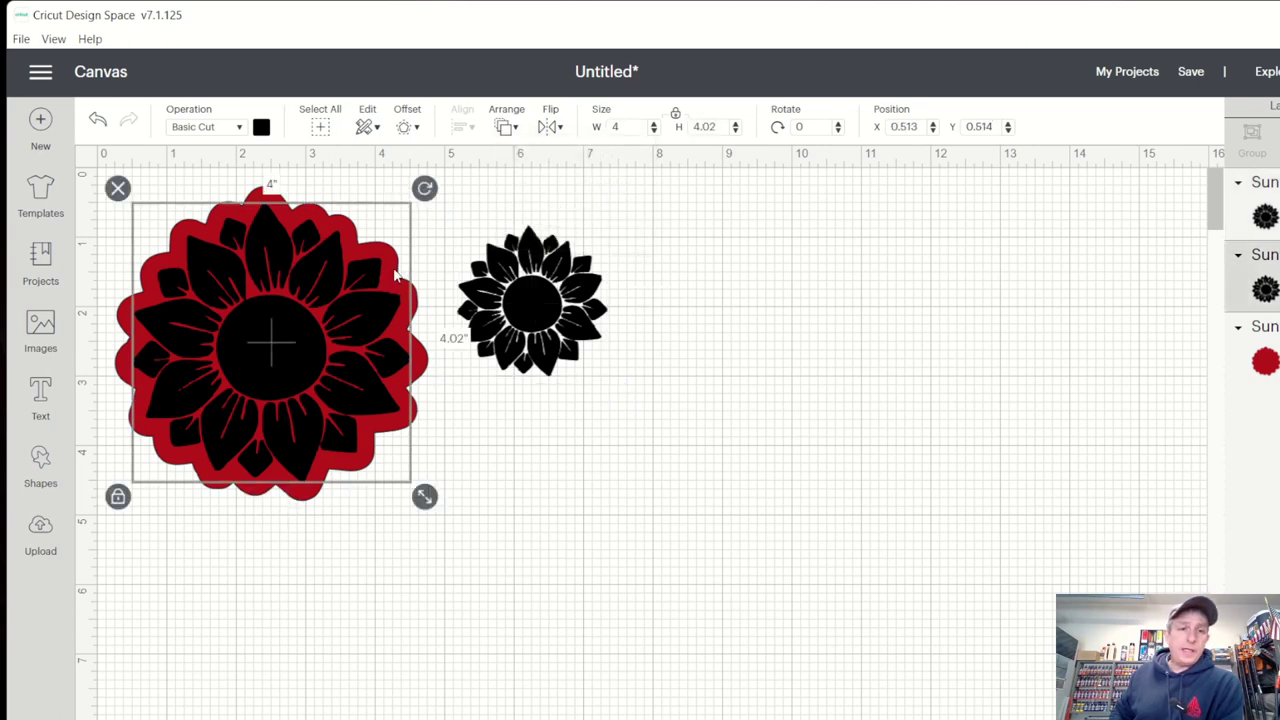
click(517, 128)
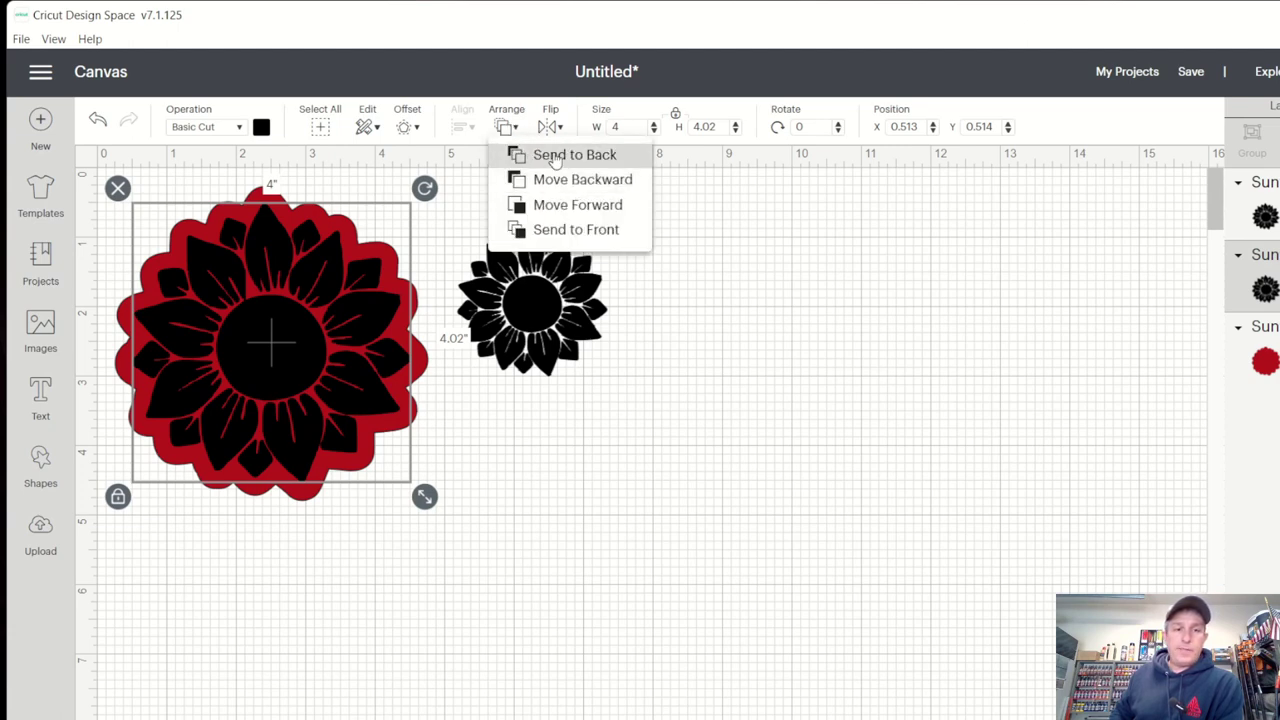
click(552, 154)
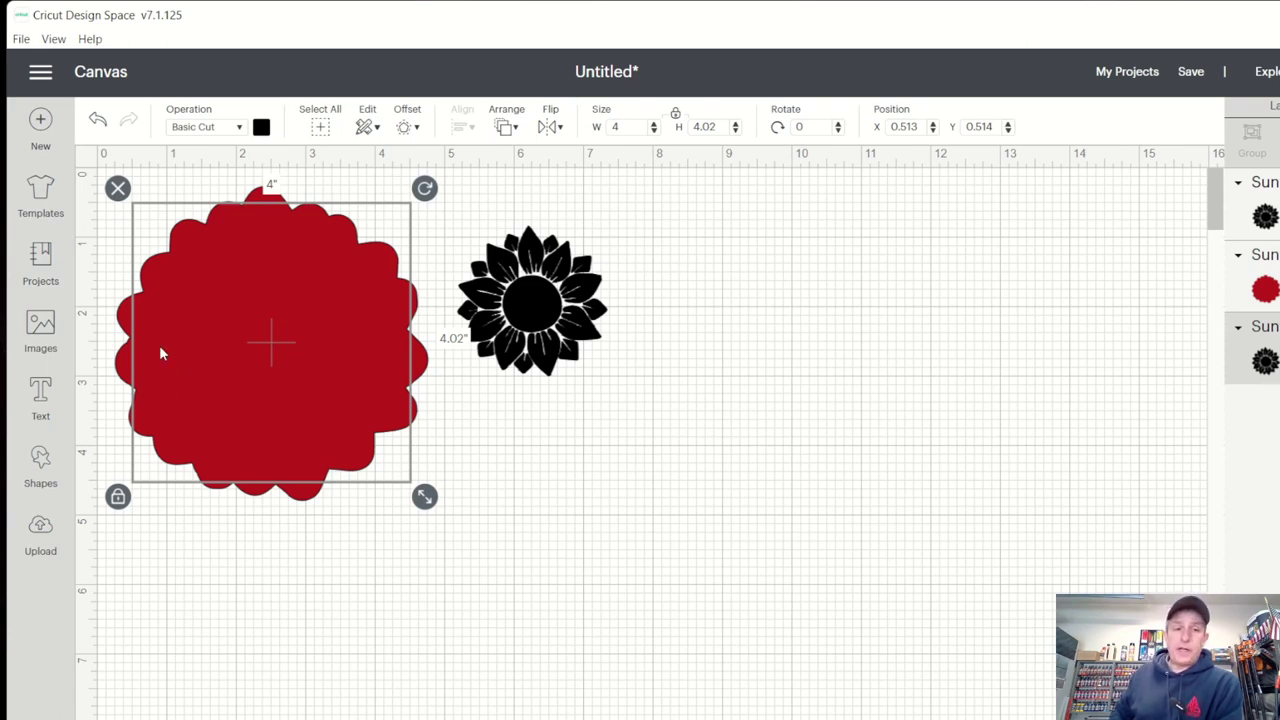
click(515, 128)
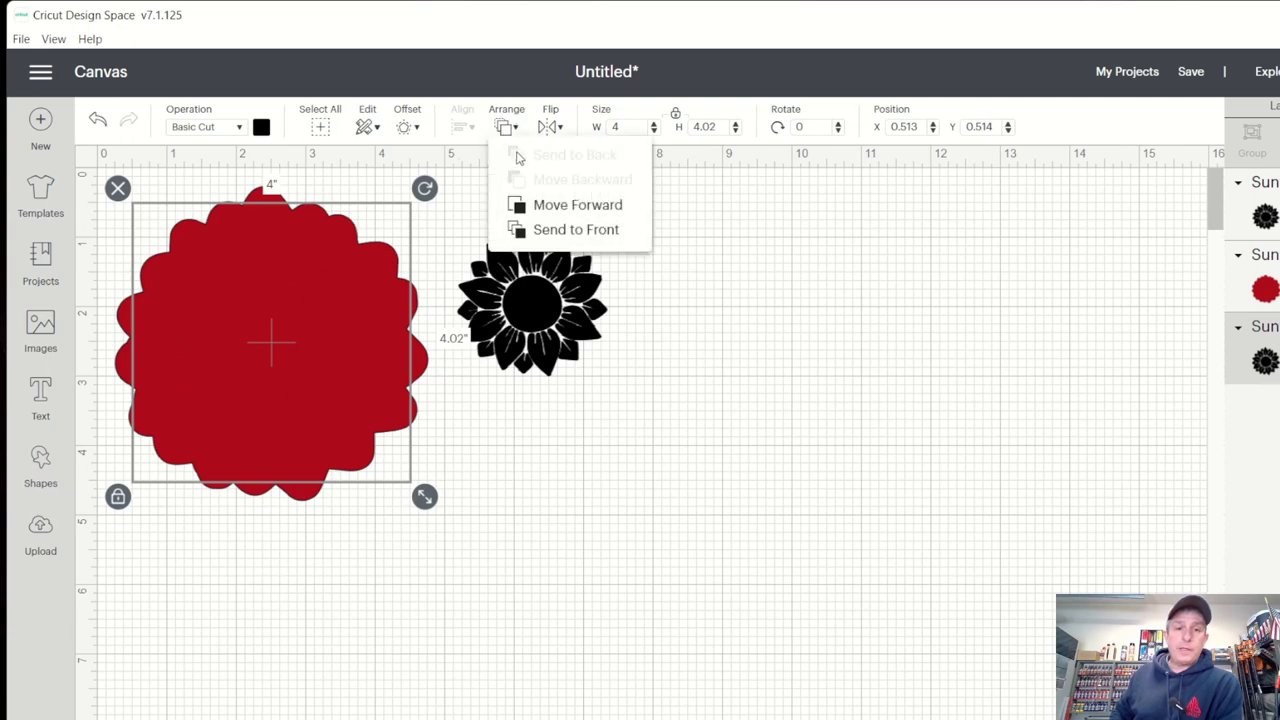
click(546, 207)
click(529, 511)
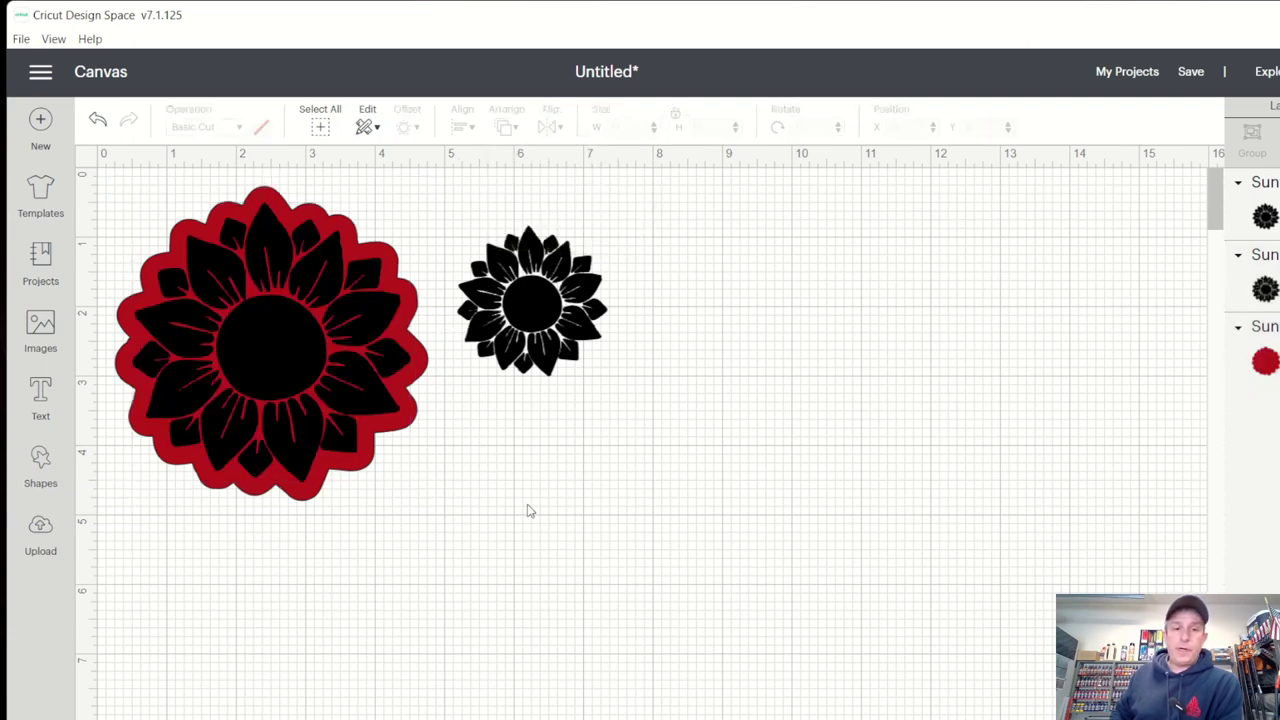
click(498, 334)
click(558, 130)
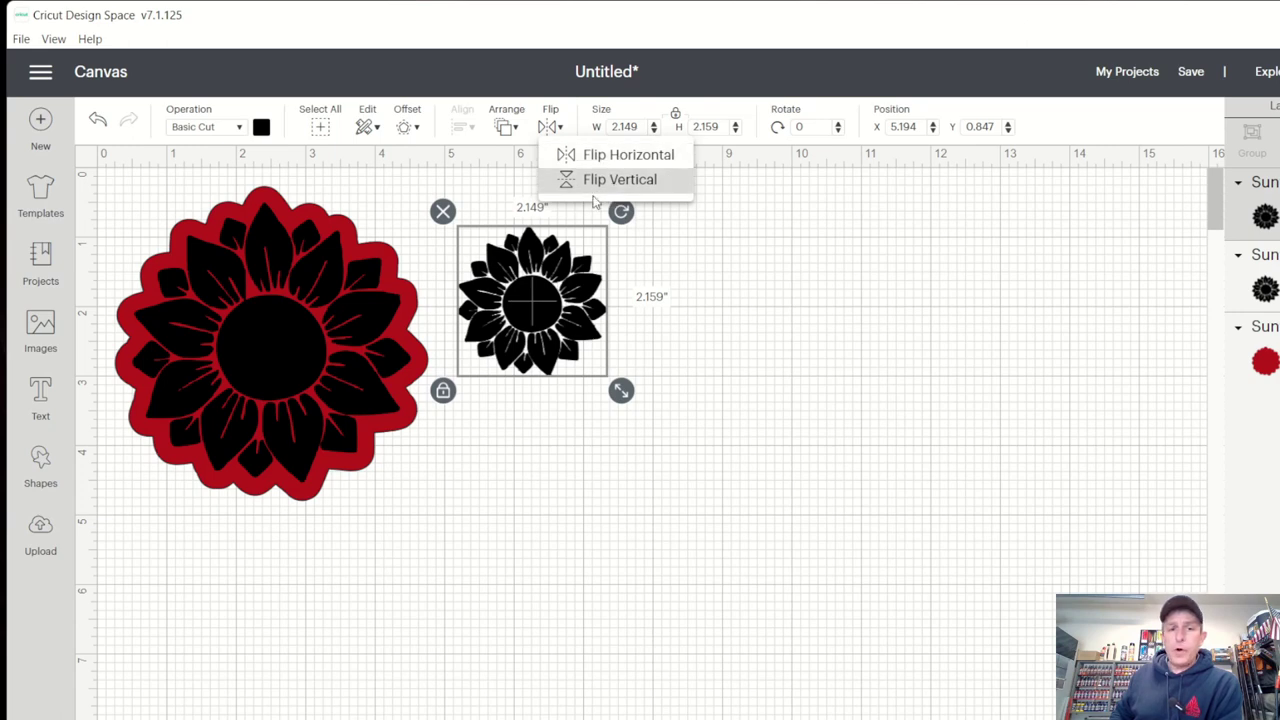
click(713, 433)
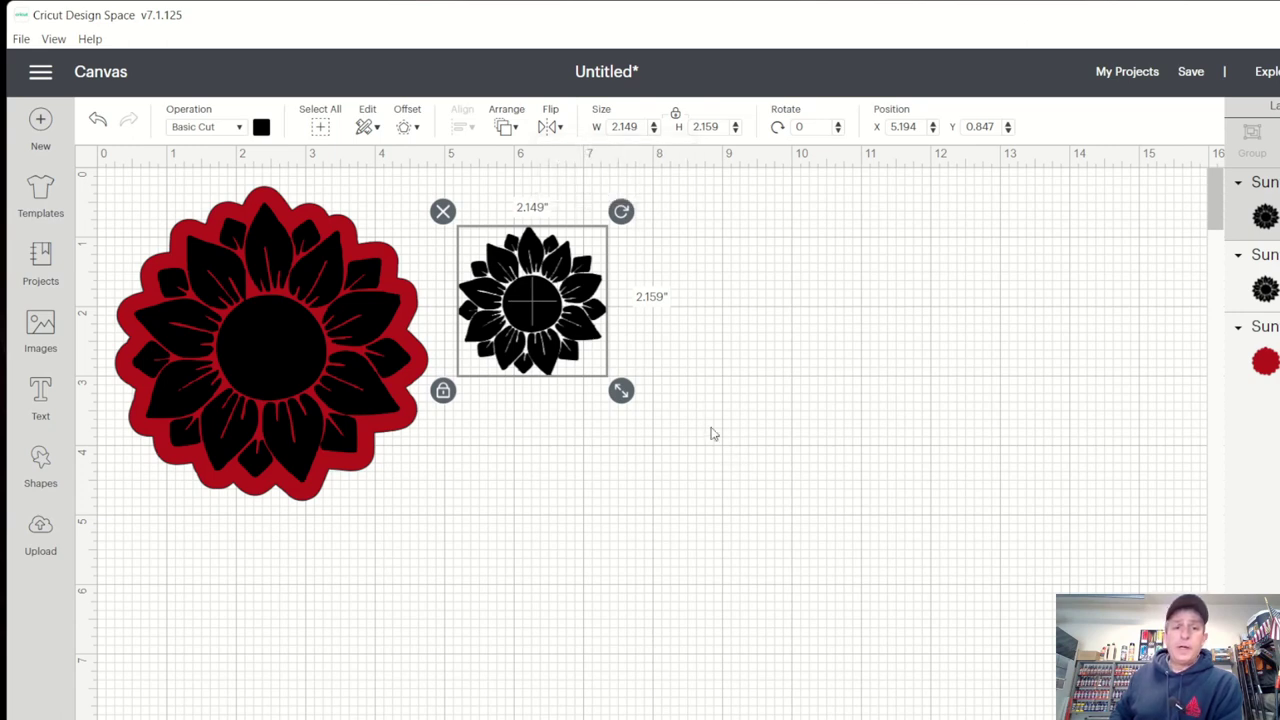
double_click(816, 127)
text(4)
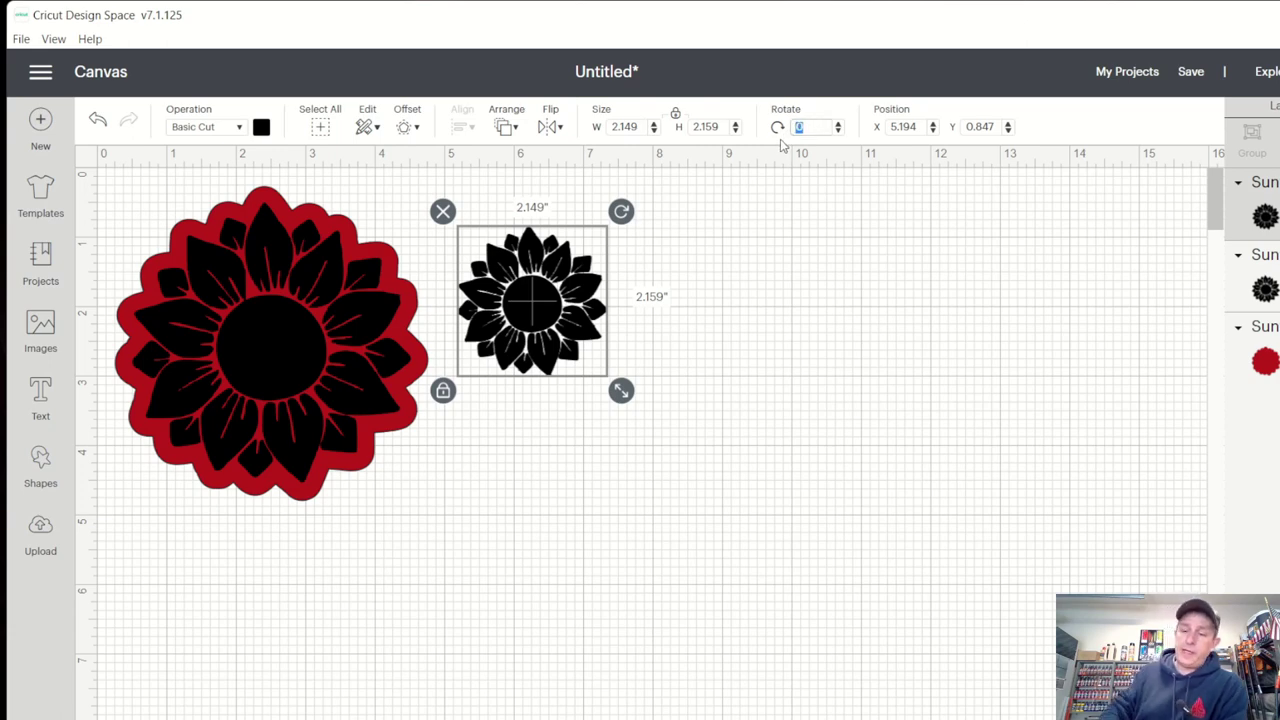
text(5)
key(Return)
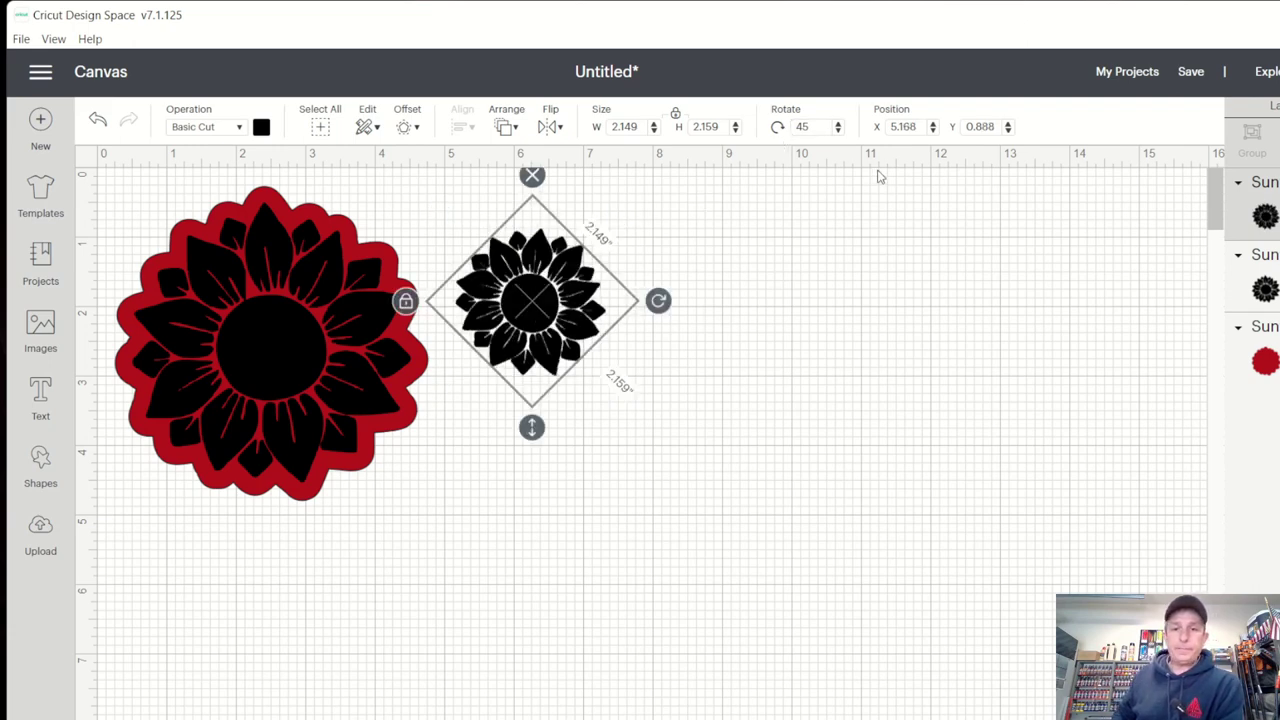
double_click(805, 127)
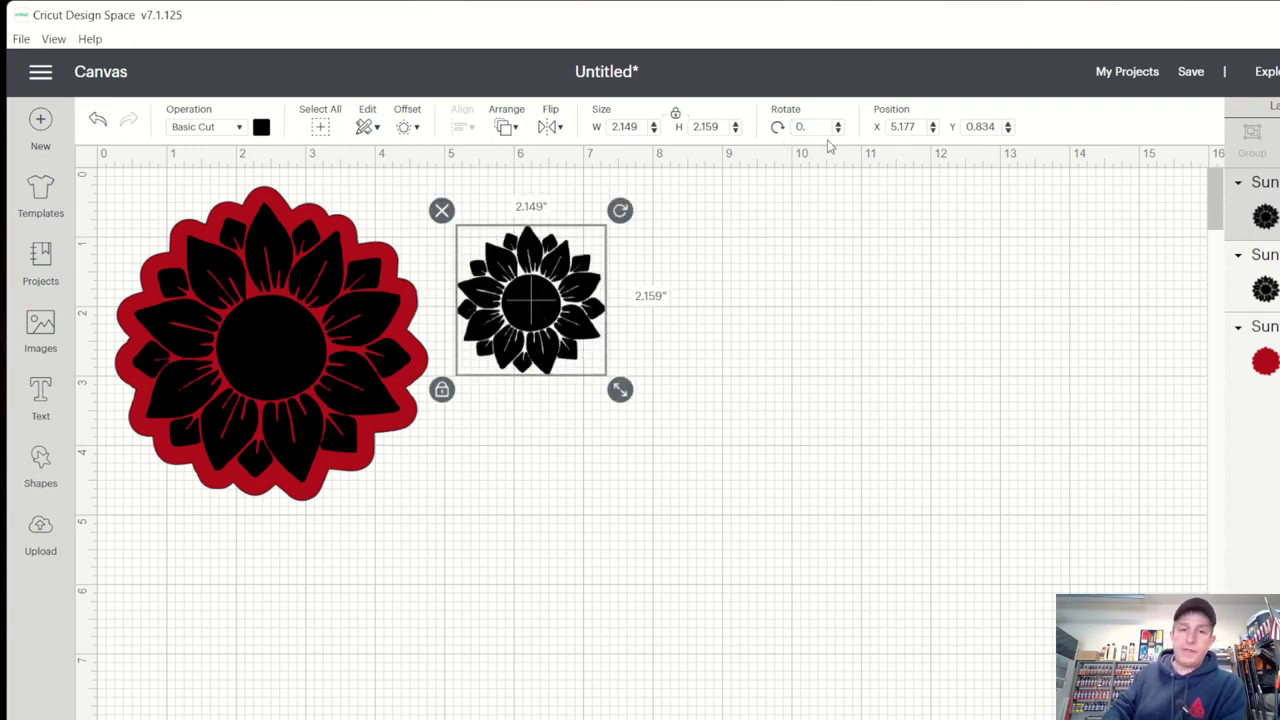
text(0)
key(Return)
click(877, 302)
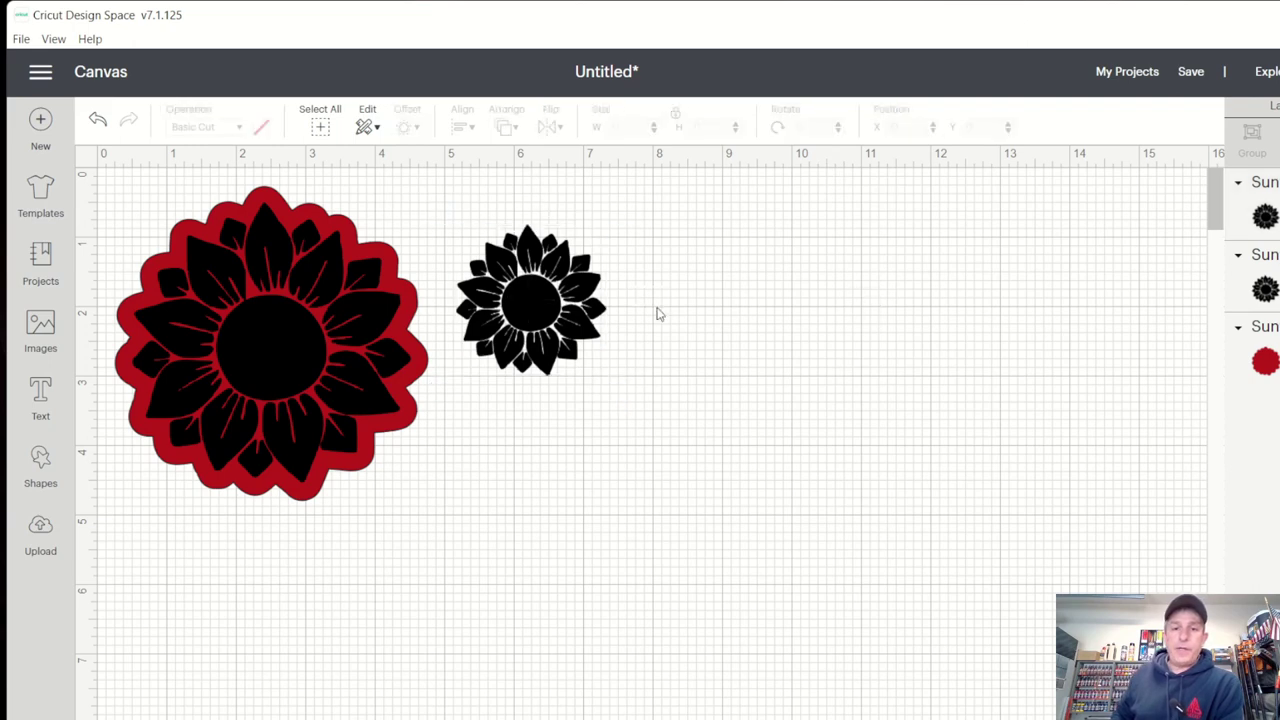
click(563, 314)
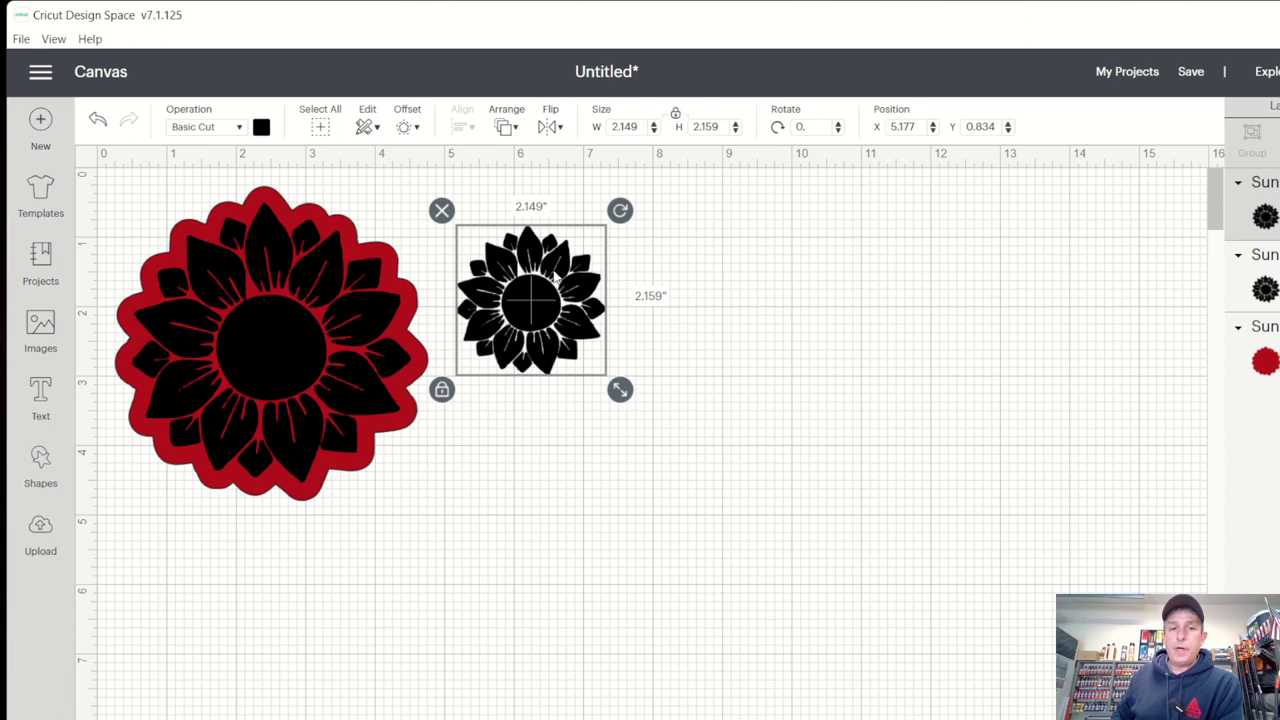
Move the small sunflower to position 5.108, 0.487, nearer the red-bordered sunflower.
drag(555, 280, 638, 288)
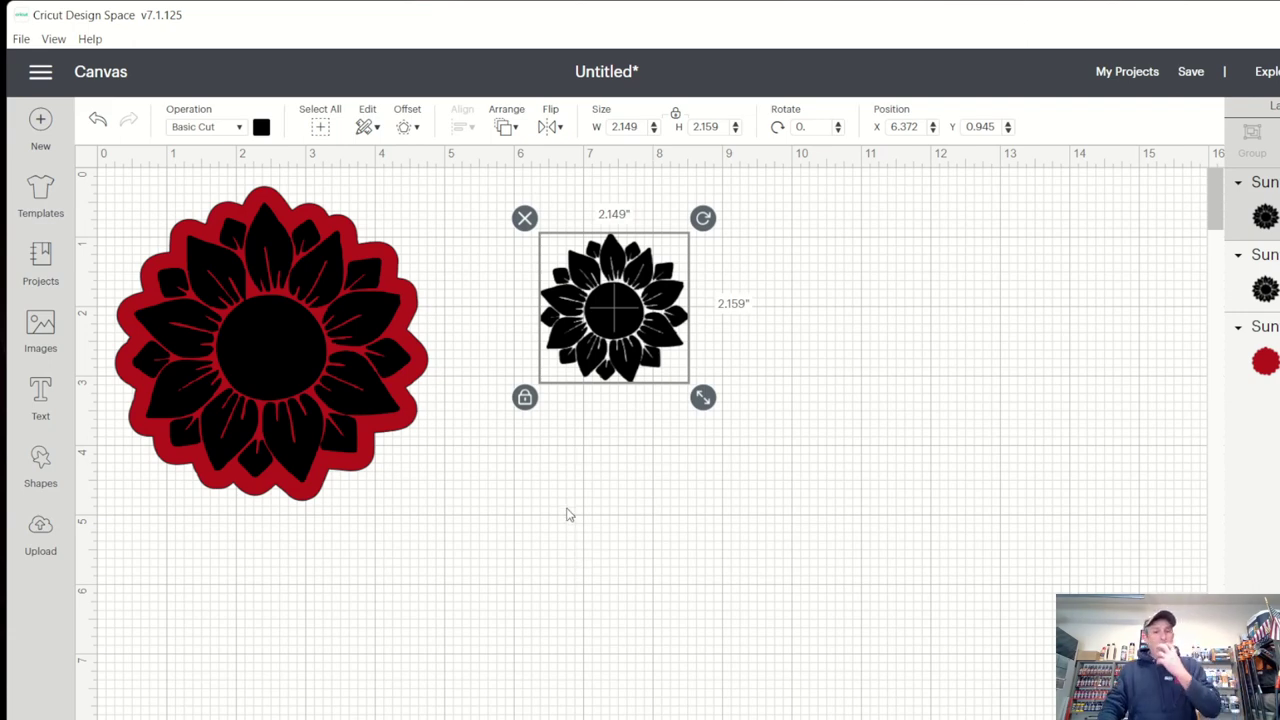
click(566, 463)
drag(591, 347, 504, 314)
Copy the small black sunflower to the clipboard.
right_click(527, 312)
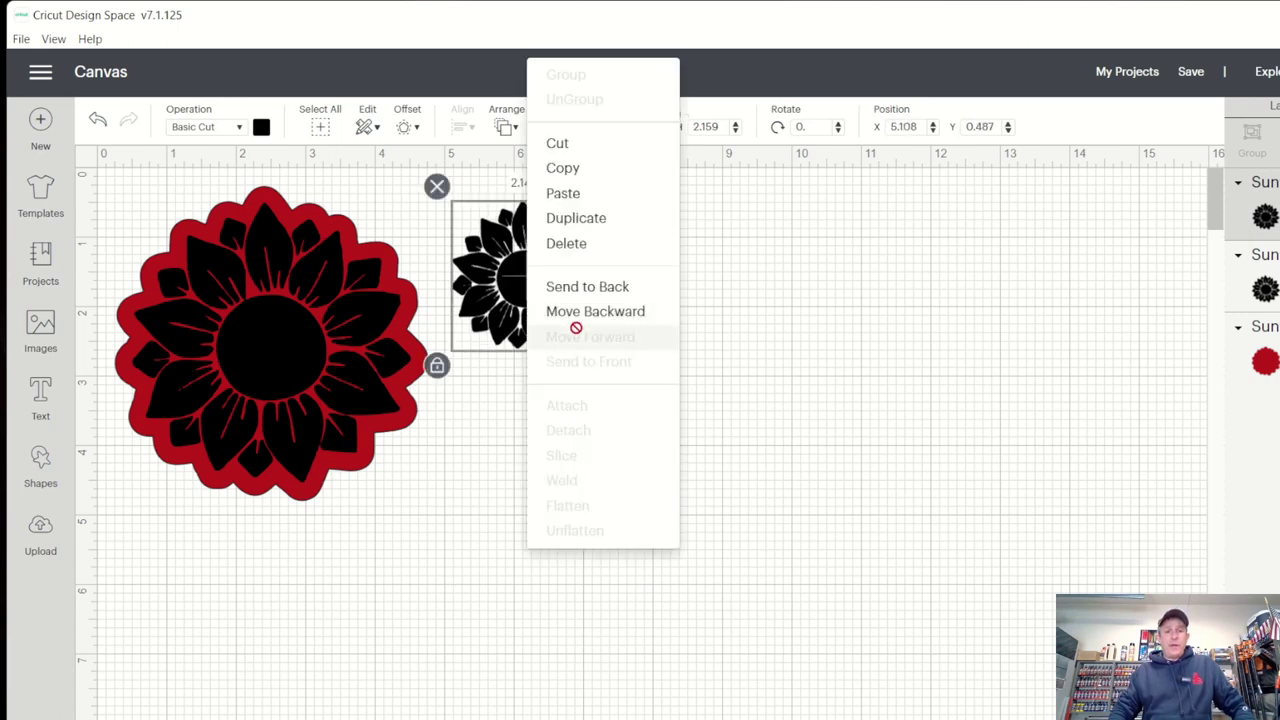
click(565, 168)
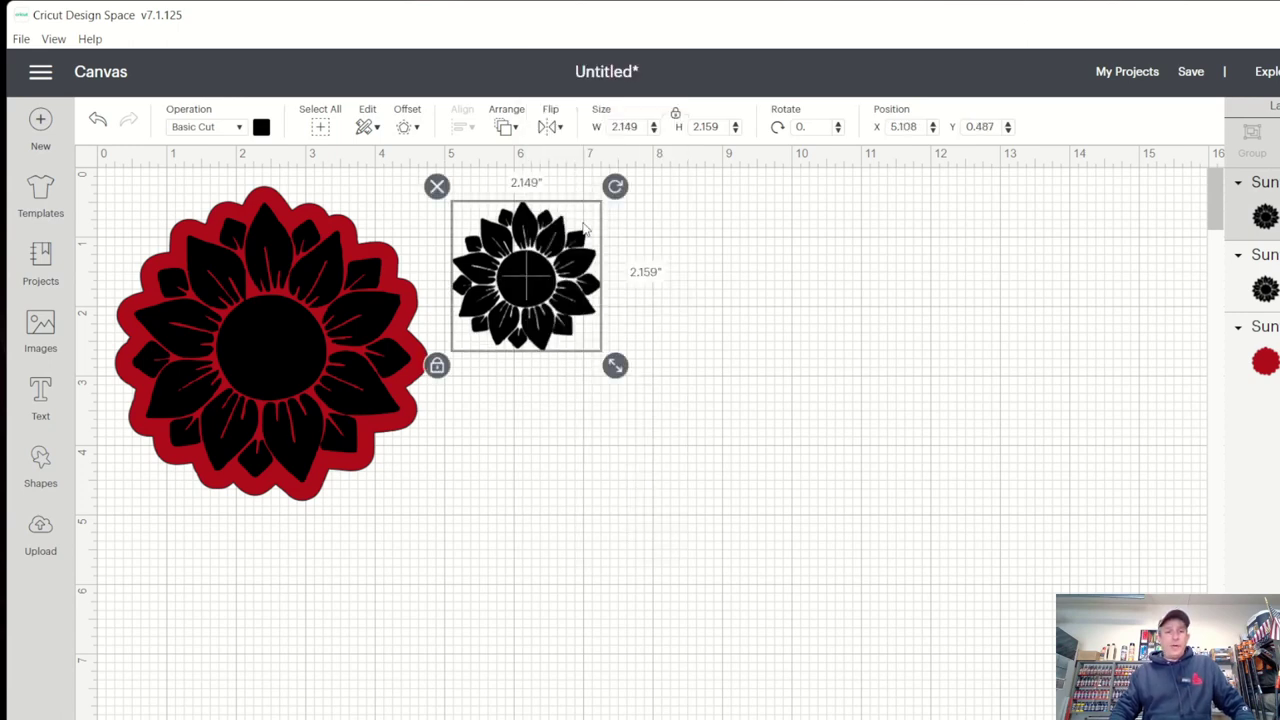
click(372, 127)
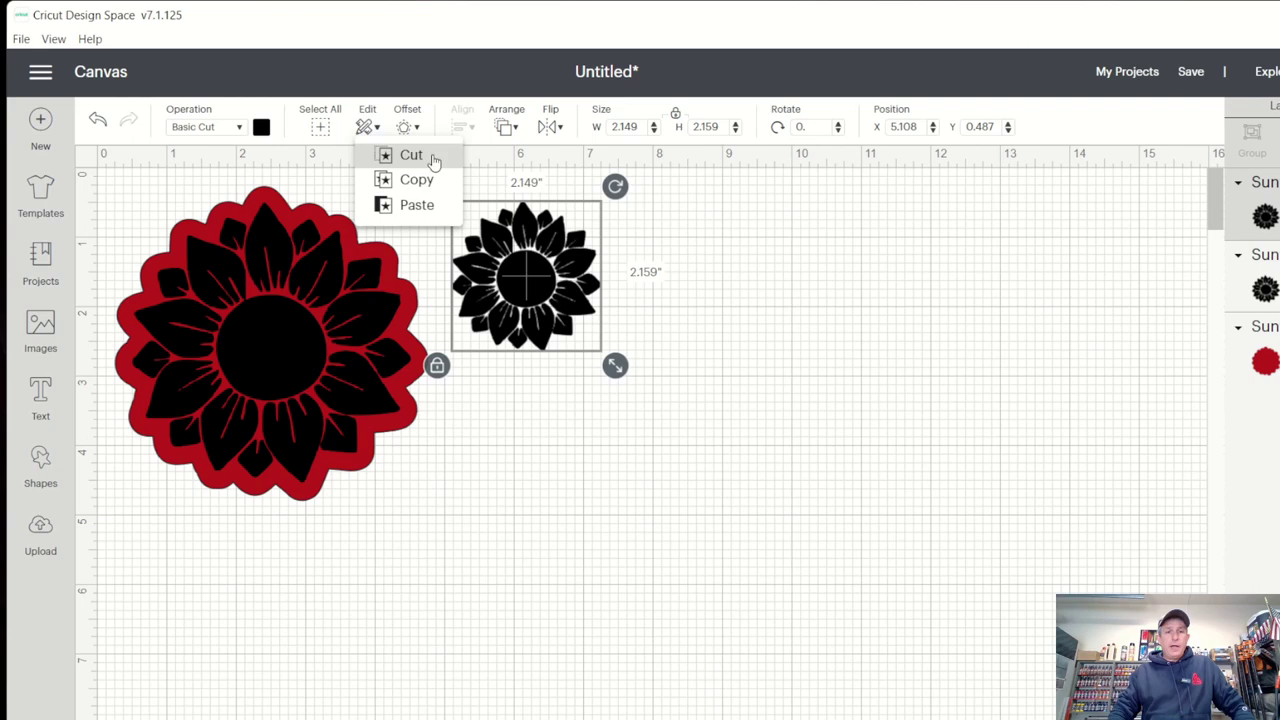
click(515, 531)
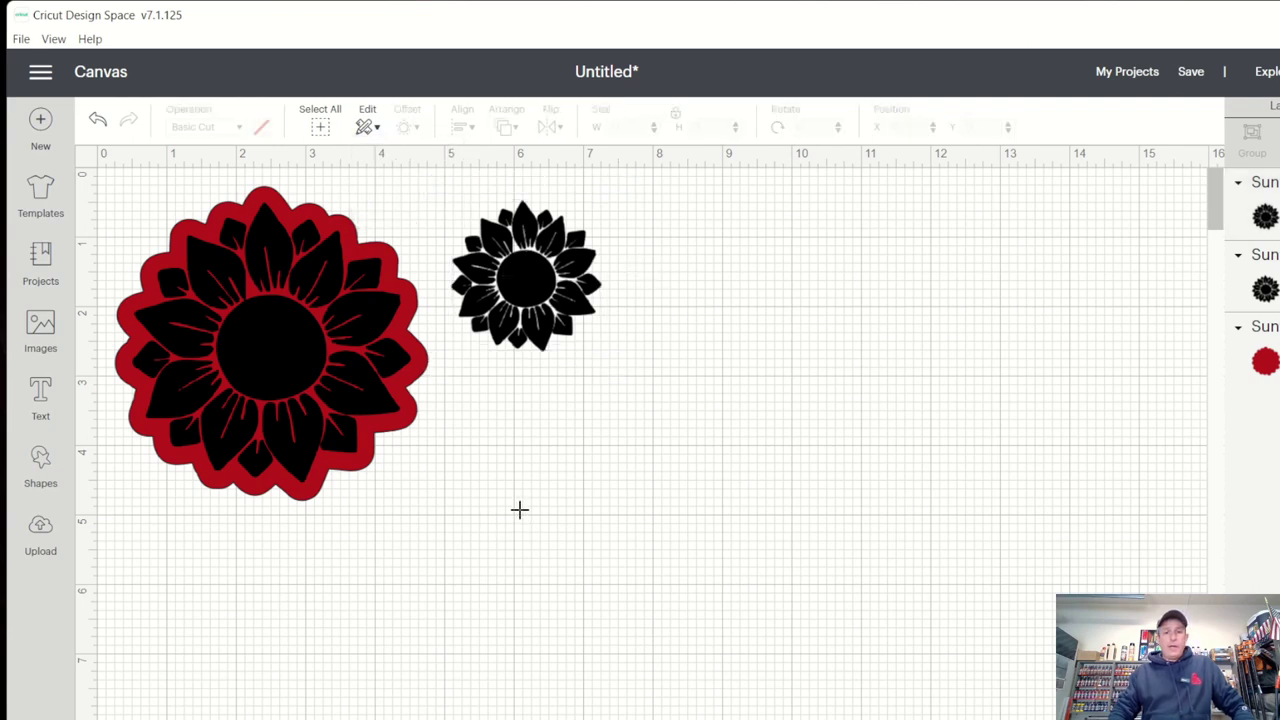
Paste a sunflower copy below the red-bordered flower and shrink it to 2.889 × 2.904 inches.
right_click(520, 509)
click(555, 400)
click(373, 408)
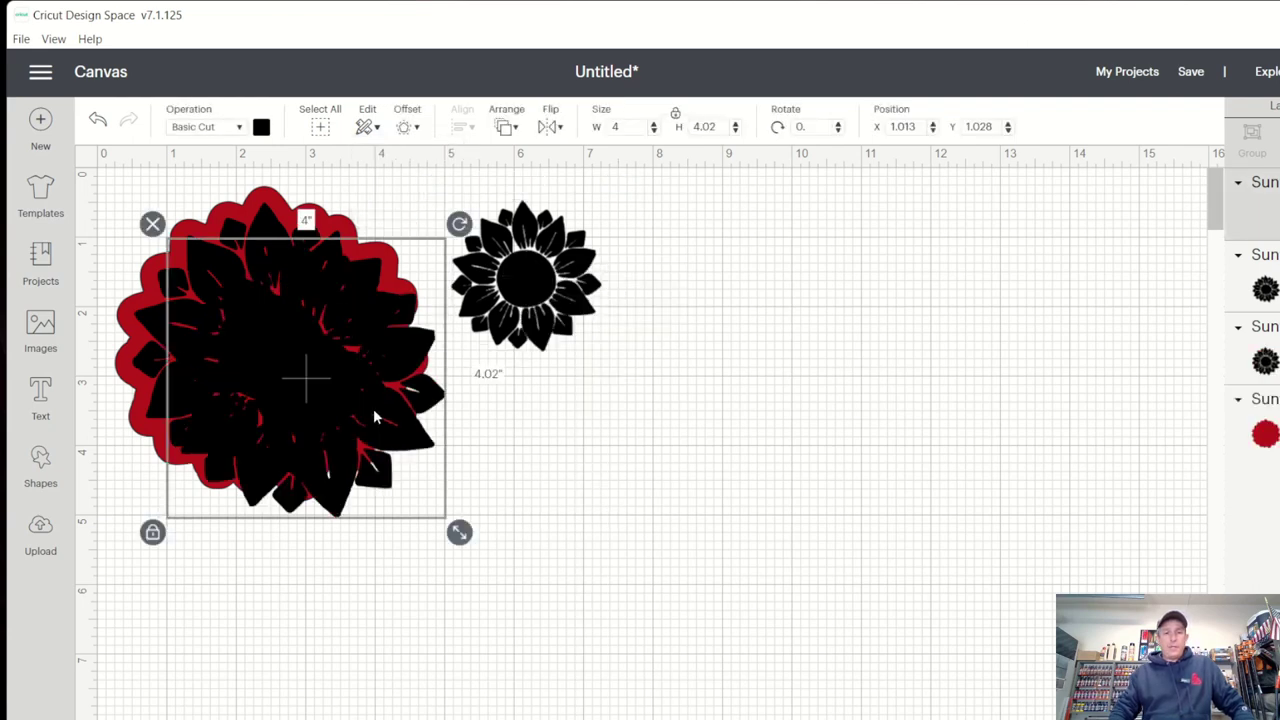
drag(373, 408, 685, 564)
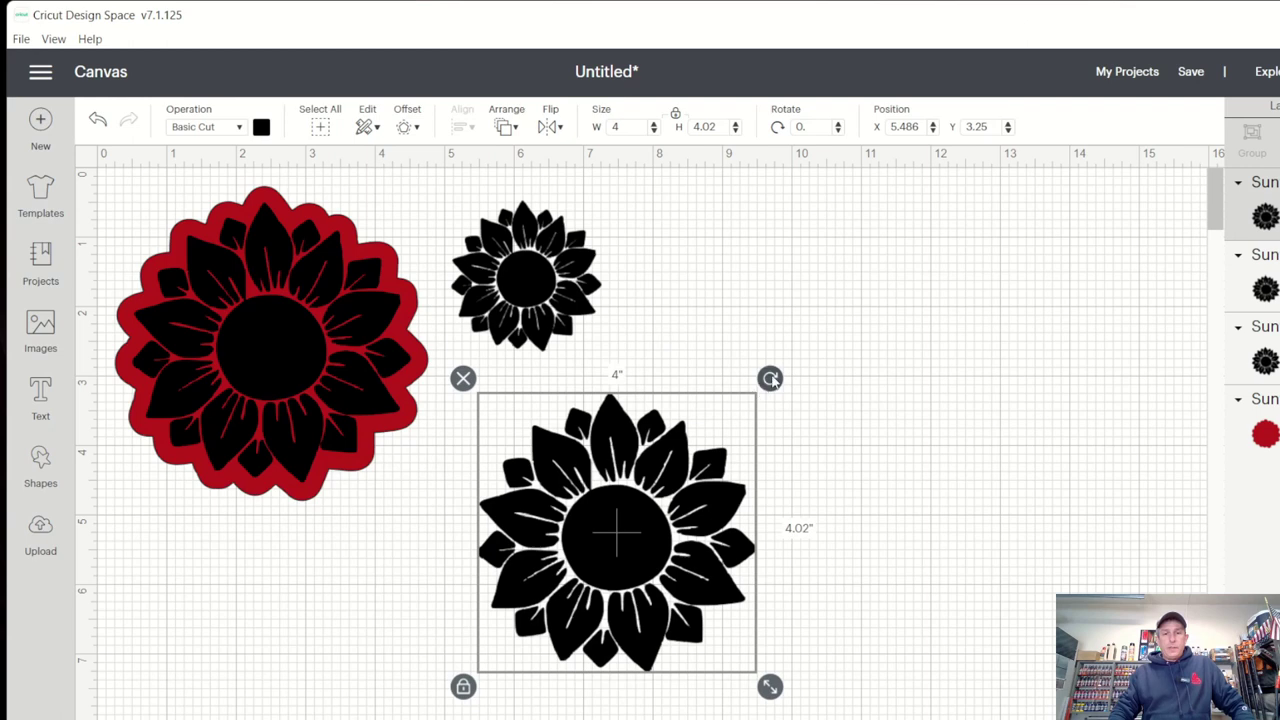
drag(770, 686, 694, 608)
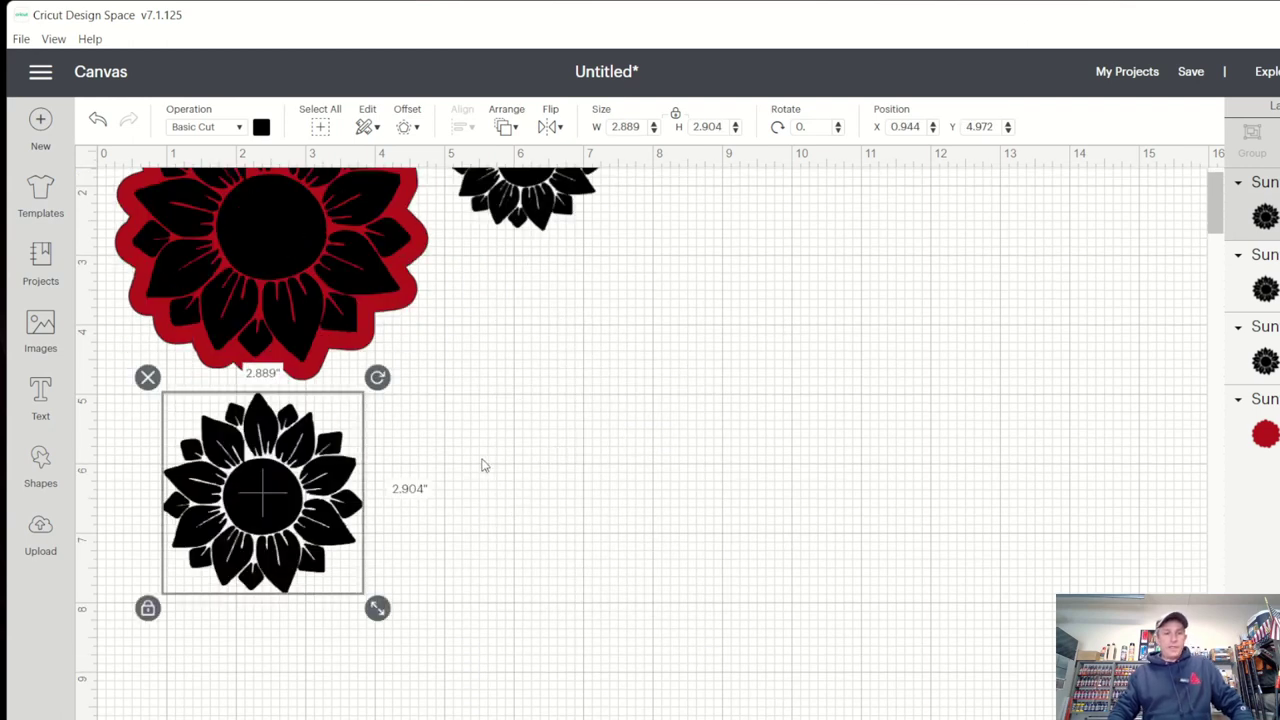
scroll(405, 555, down, 3)
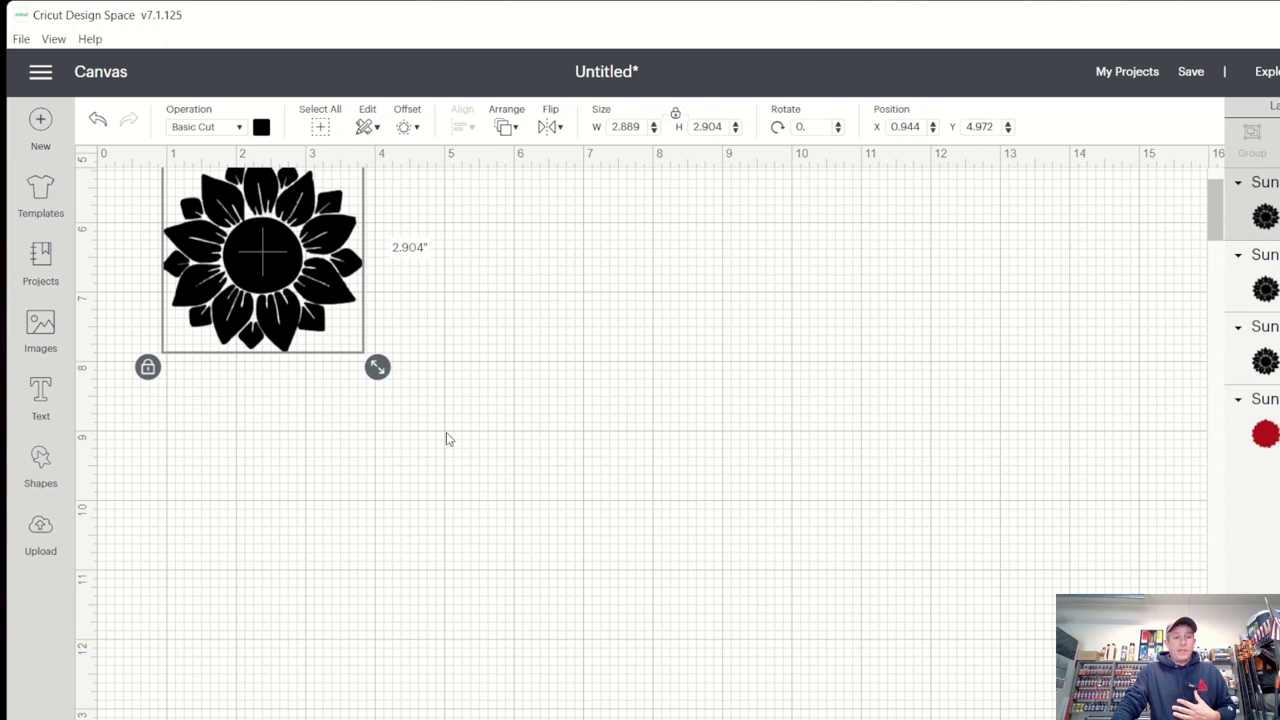
scroll(358, 450, down, 2)
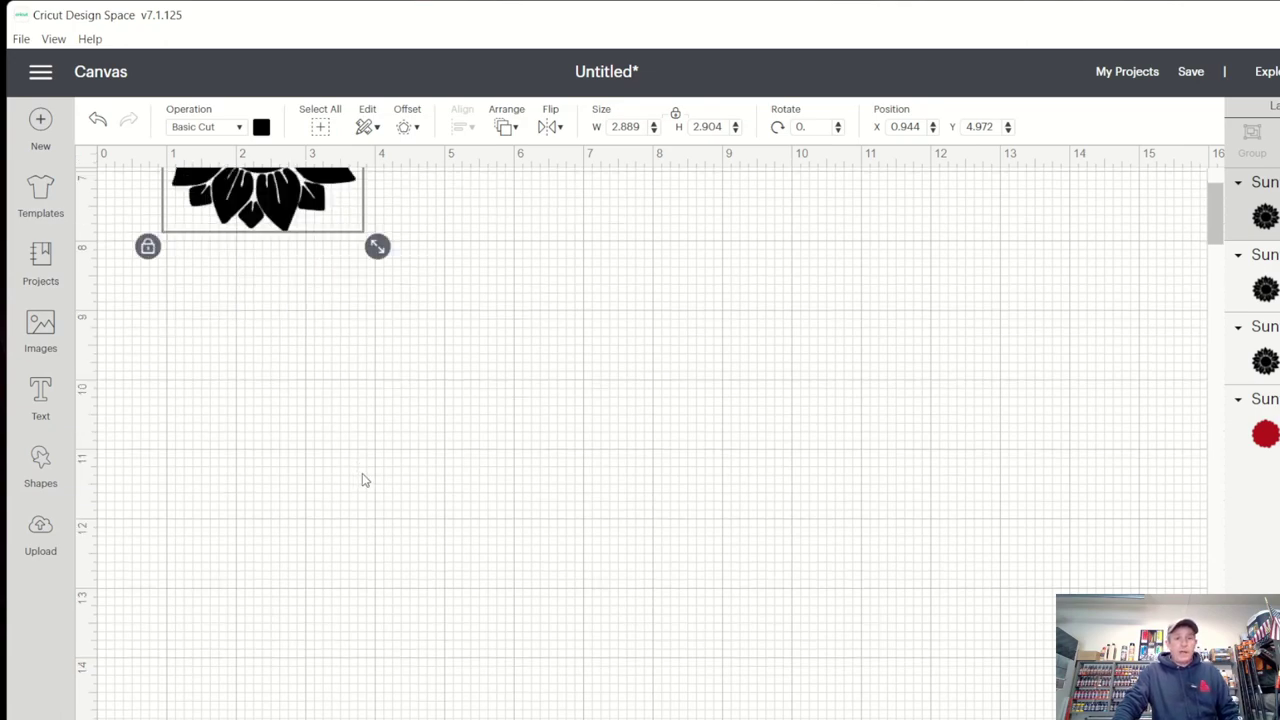
scroll(390, 450, up, 6)
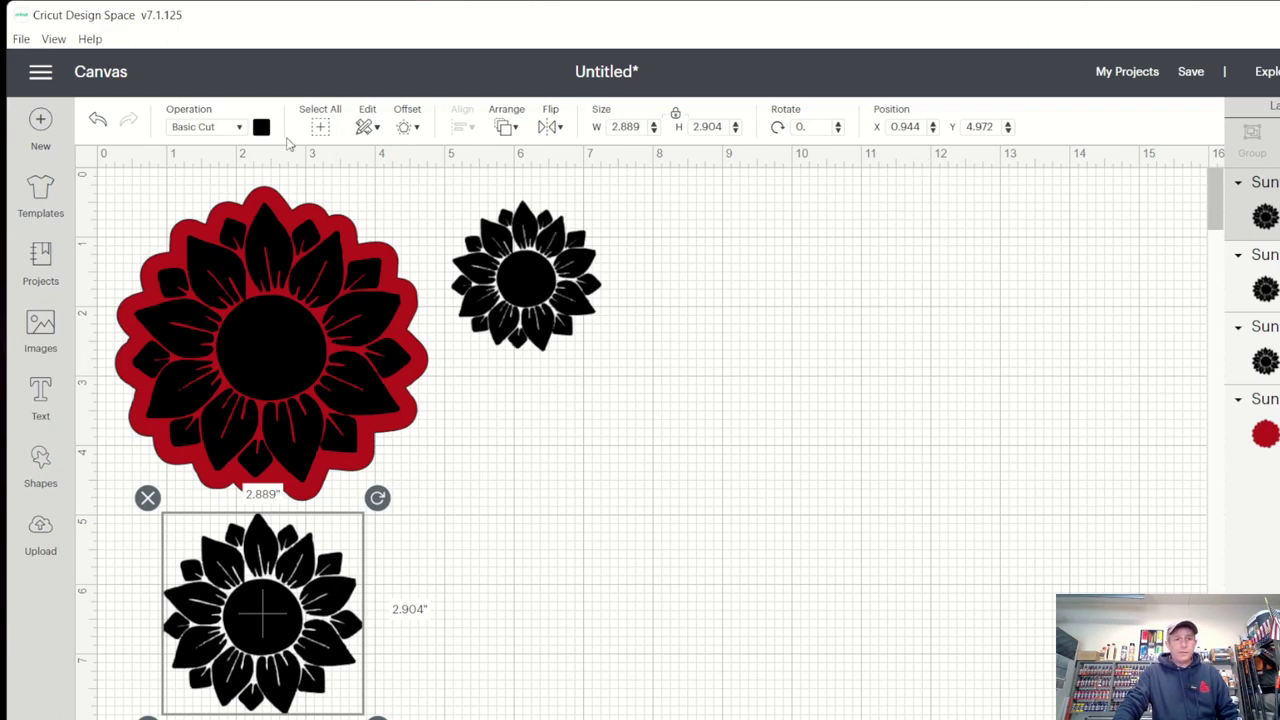
Paste a sunflower copy, shrink it to about 3 inches, and move it toward the middle.
scroll(190, 480, down, 3)
scroll(205, 465, up, 3)
right_click(565, 468)
click(640, 352)
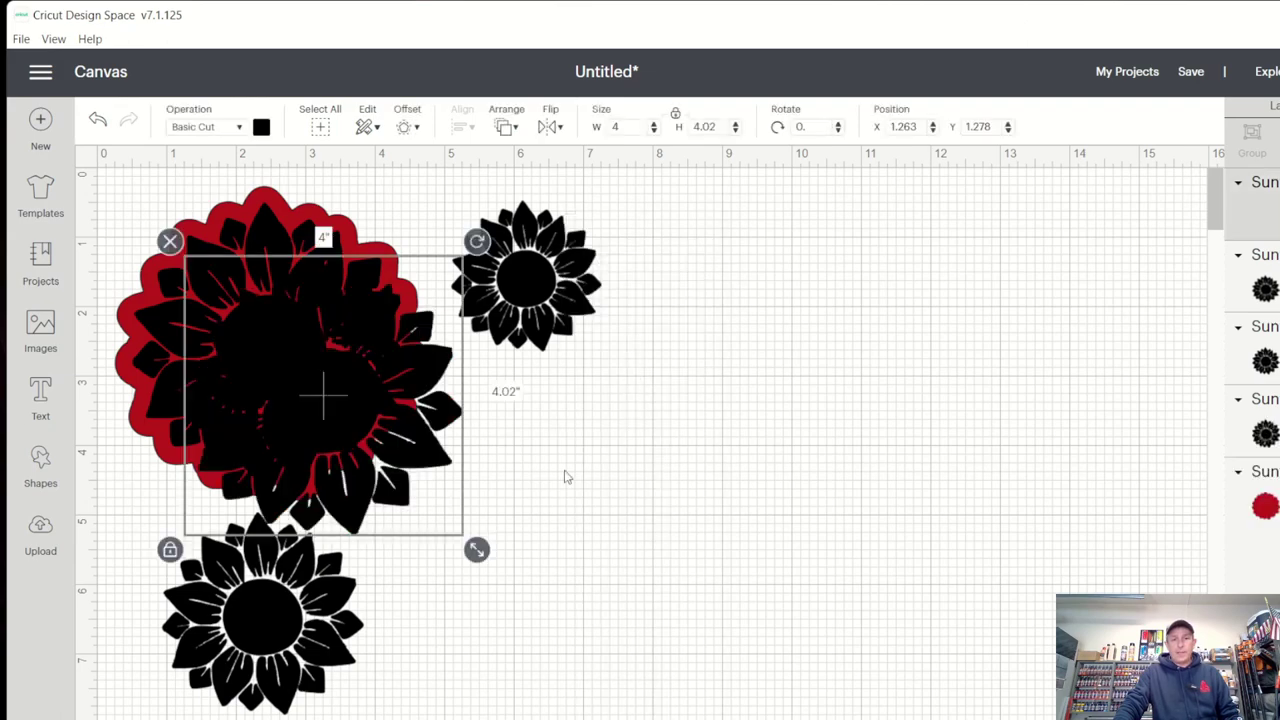
drag(417, 417, 727, 519)
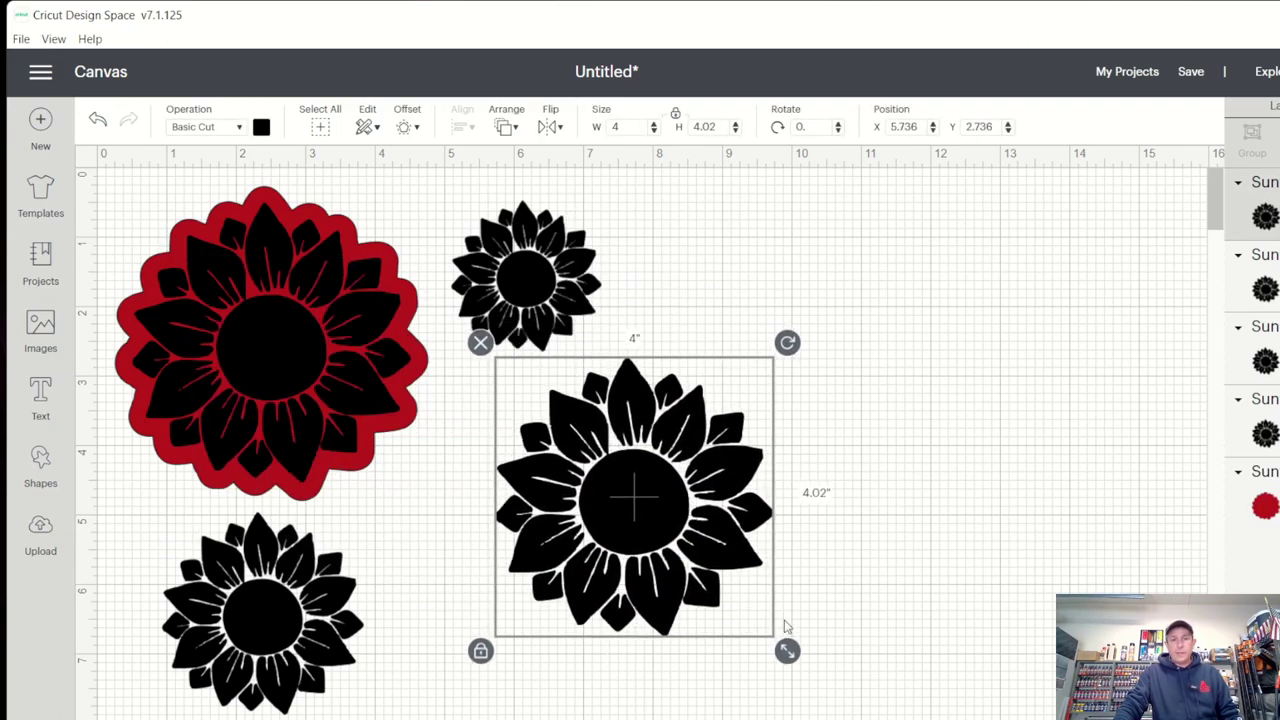
drag(787, 651, 720, 583)
drag(702, 474, 608, 543)
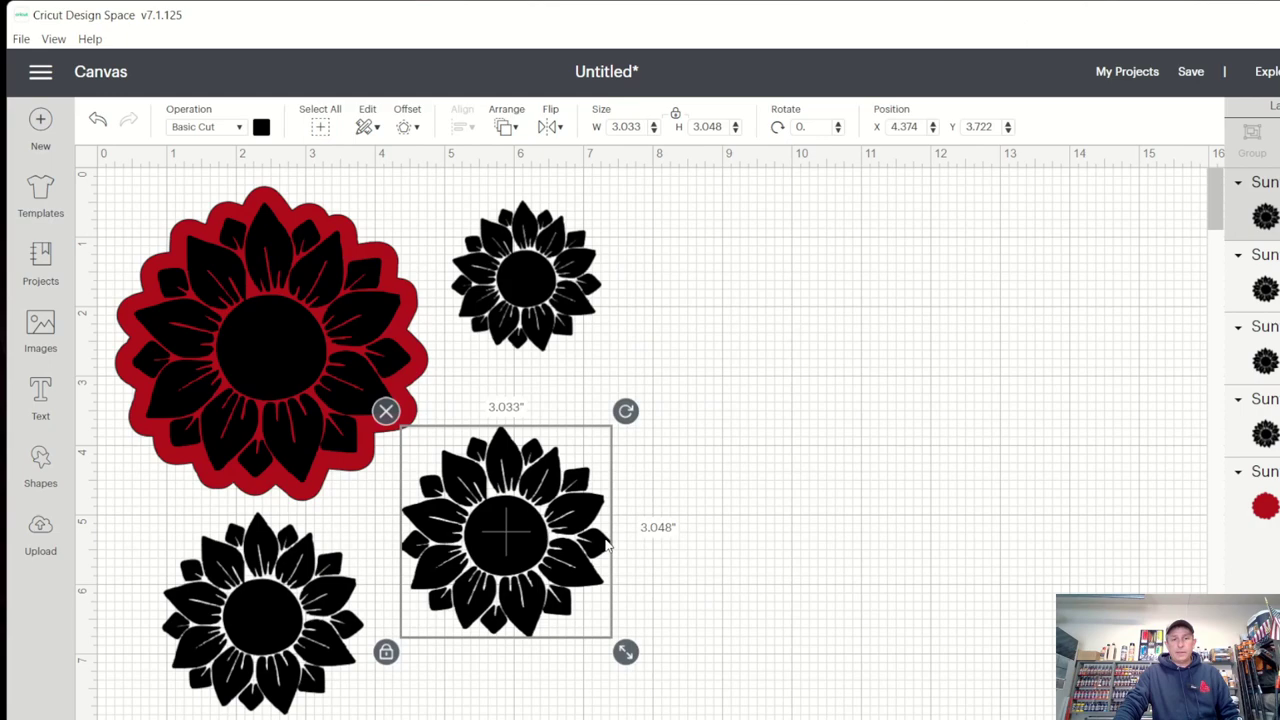
click(720, 391)
Paste a 4-inch sunflower copy and place it at the upper right.
right_click(722, 391)
click(754, 286)
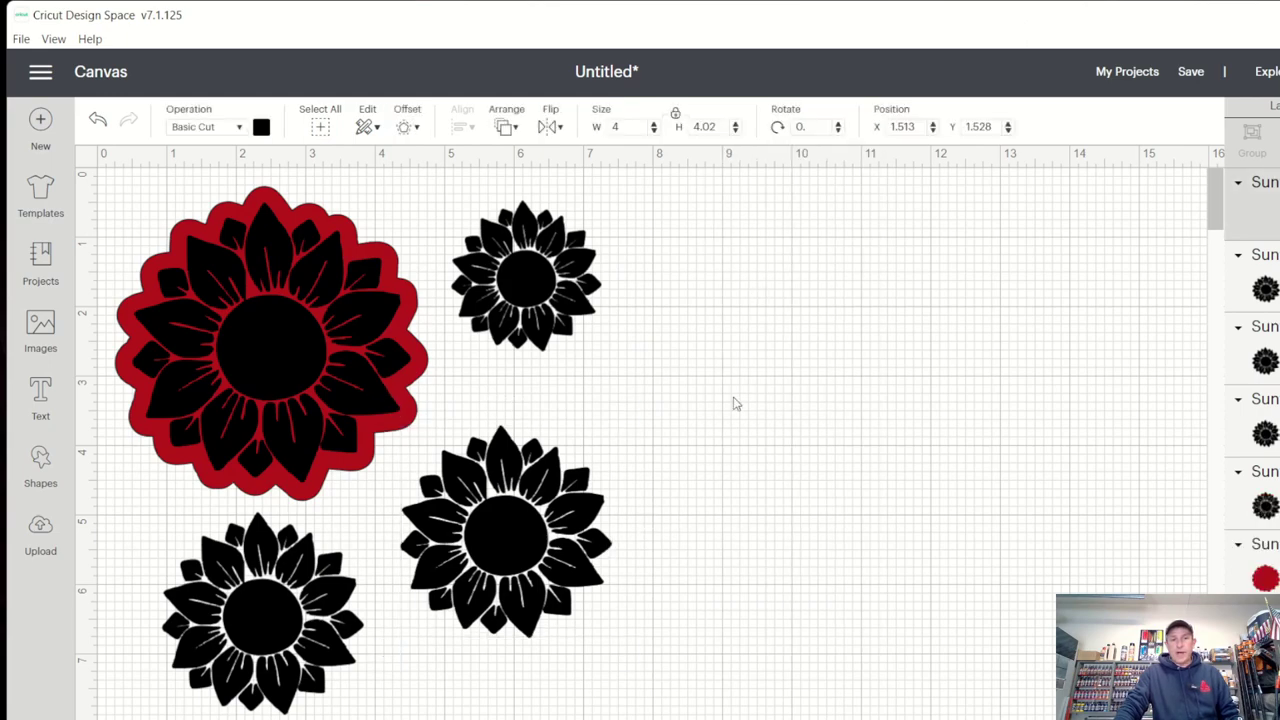
drag(445, 358, 864, 328)
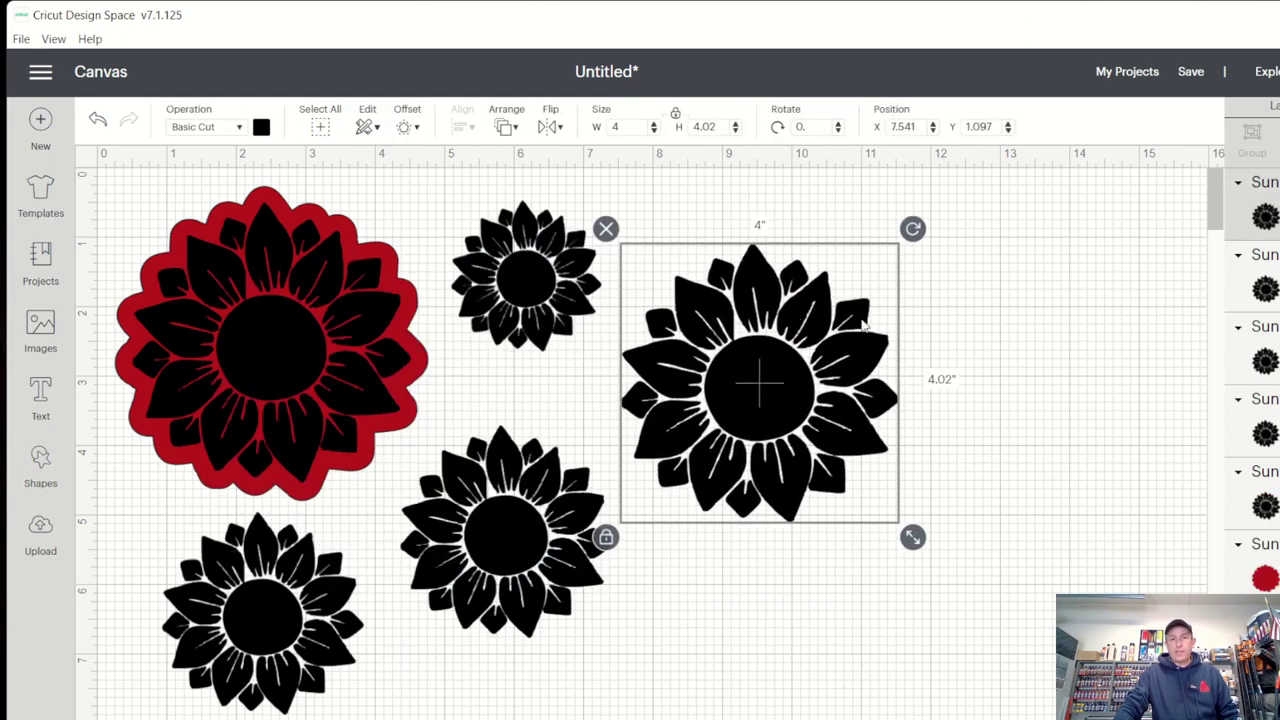
drag(790, 344, 813, 283)
scroll(780, 330, down, 3)
scroll(740, 310, up, 3)
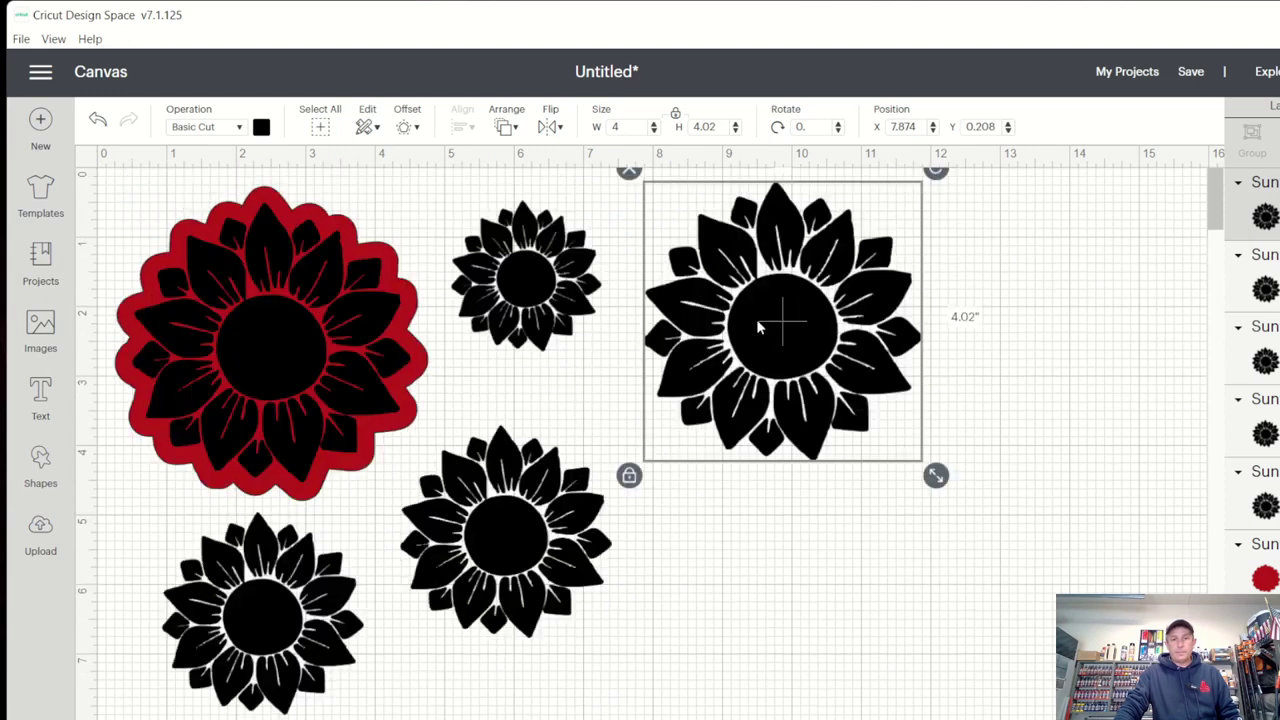
scroll(740, 460, down, 3)
click(706, 366)
Paste another sunflower copy to the lower right and enlarge it to about 5.4 inches.
right_click(706, 366)
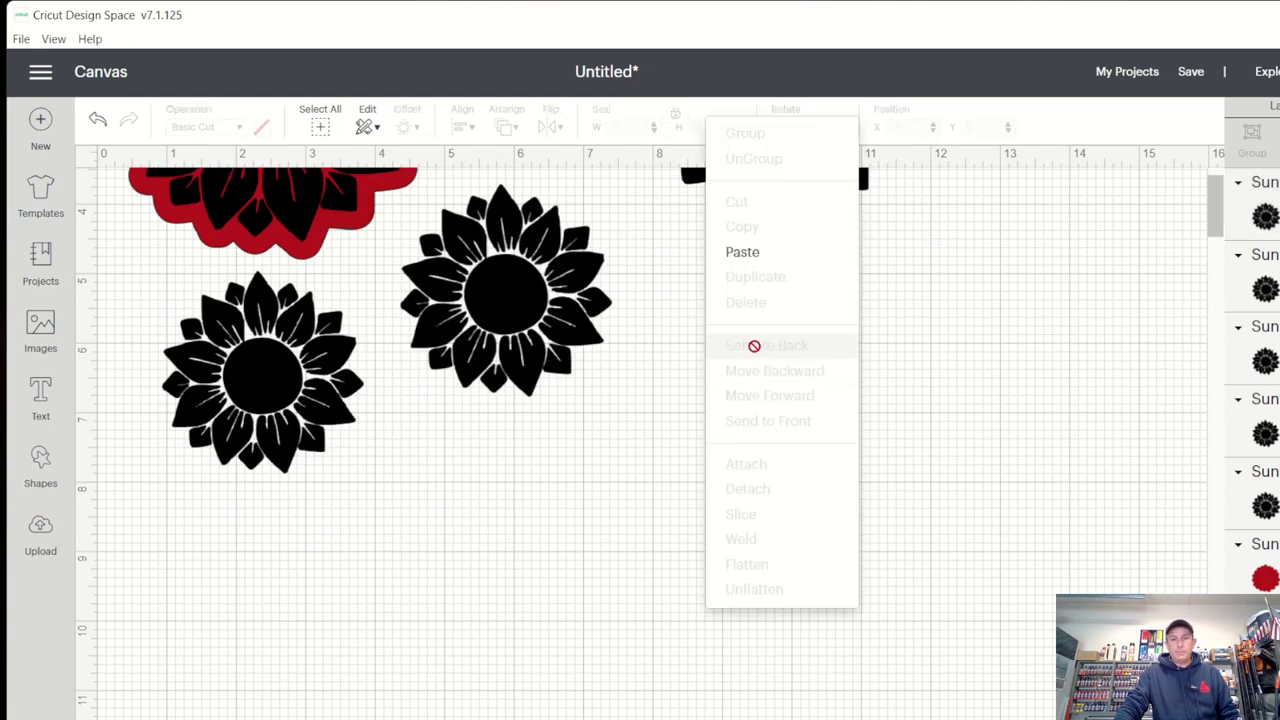
click(746, 268)
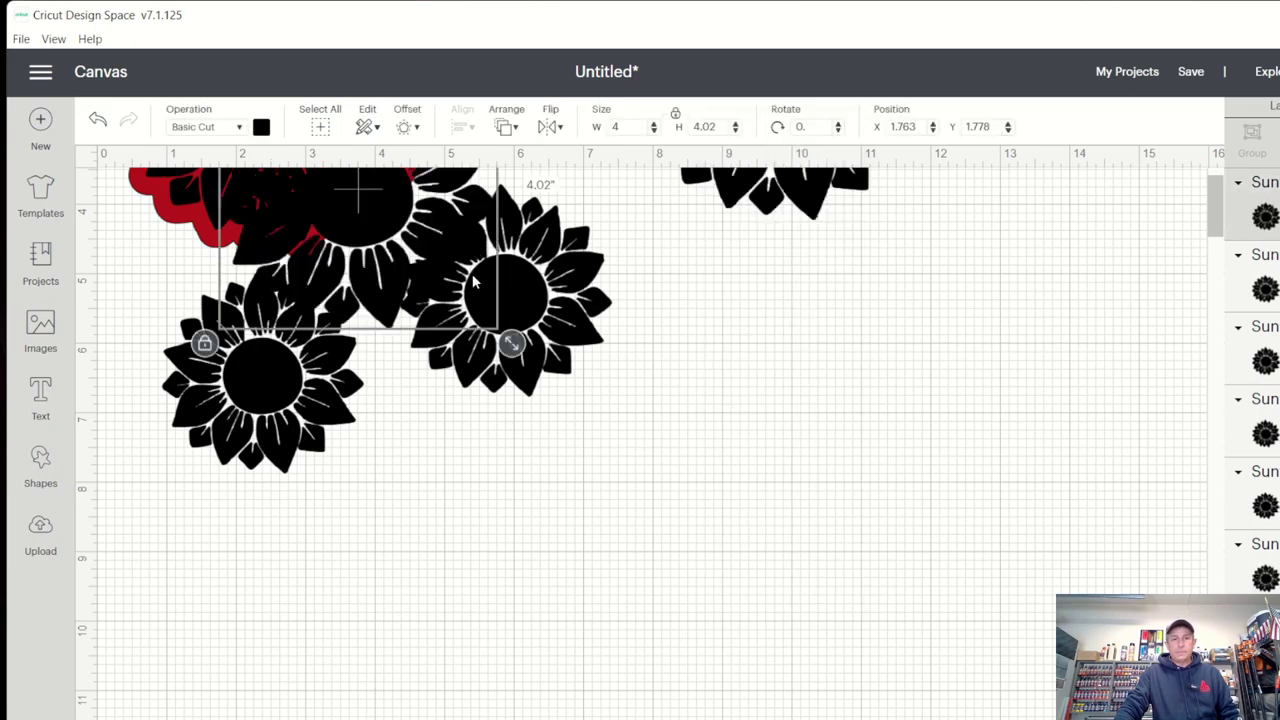
drag(397, 229, 787, 455)
drag(505, 300, 481, 304)
click(655, 453)
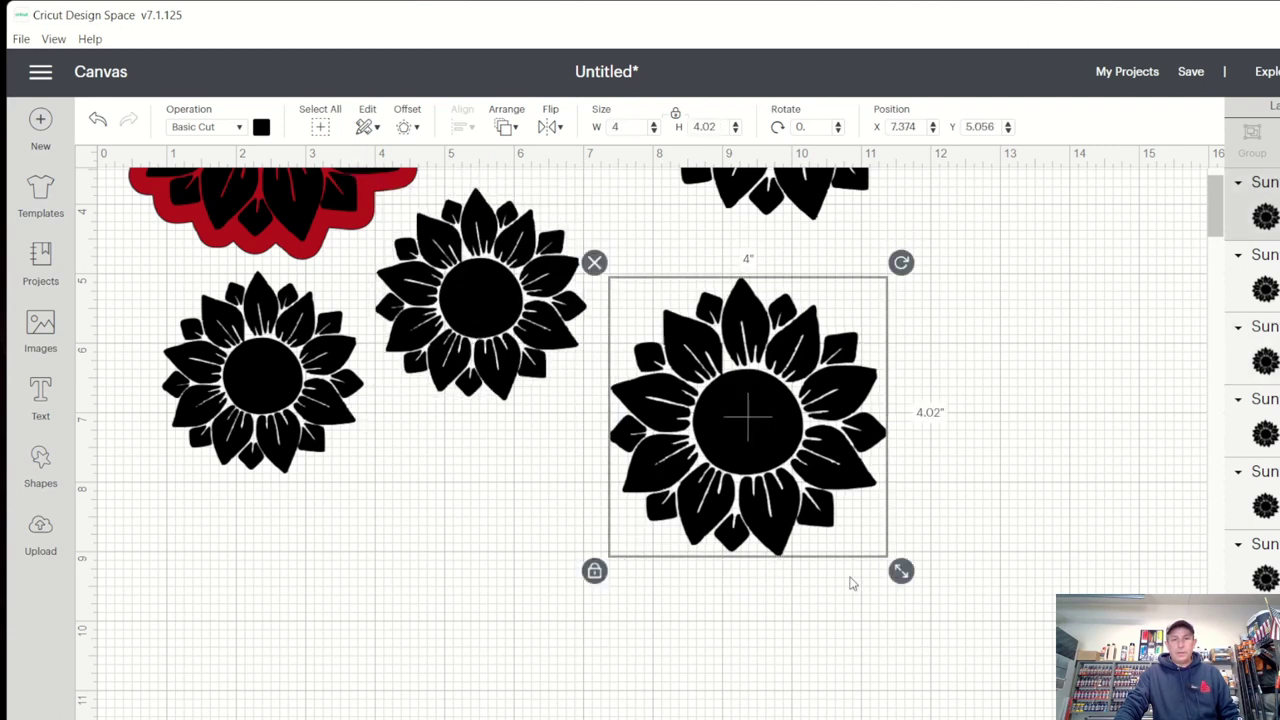
drag(902, 572, 1008, 676)
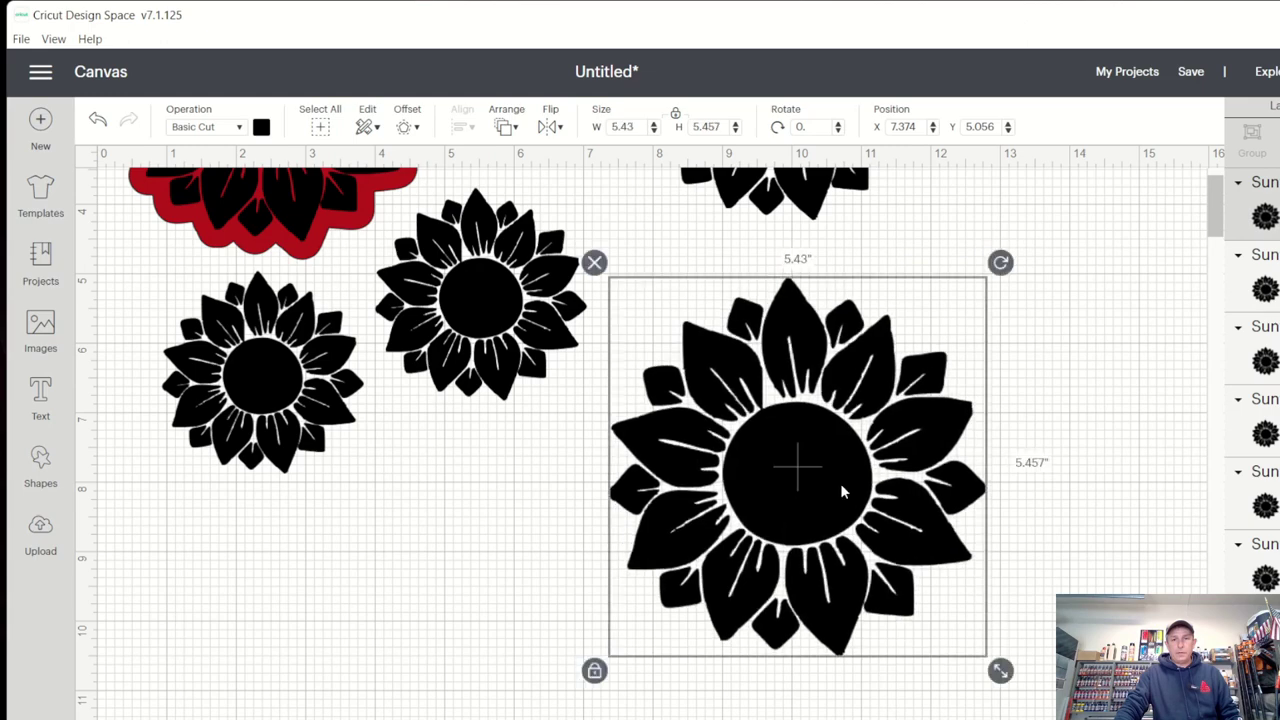
drag(843, 486, 783, 511)
Delete the 3-inch middle sunflower and enlarge the big one to 6.569 × 6.602 inches.
click(483, 338)
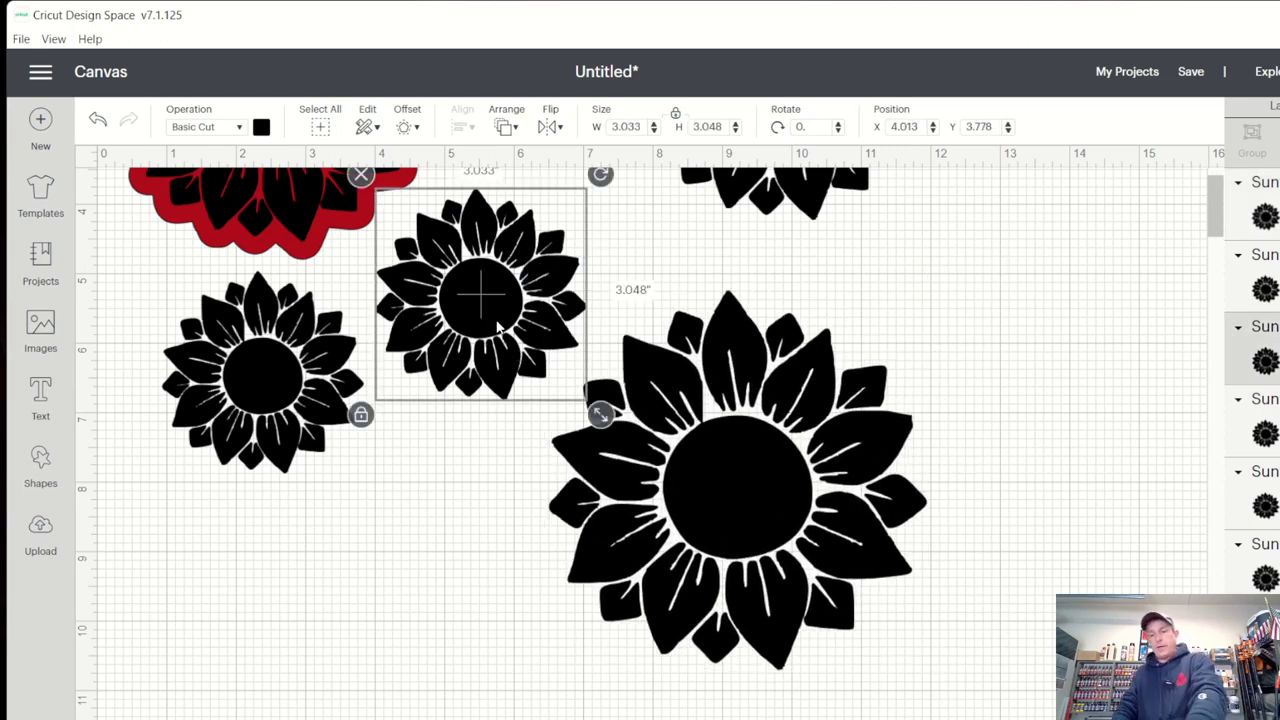
key(Delete)
drag(692, 421, 560, 391)
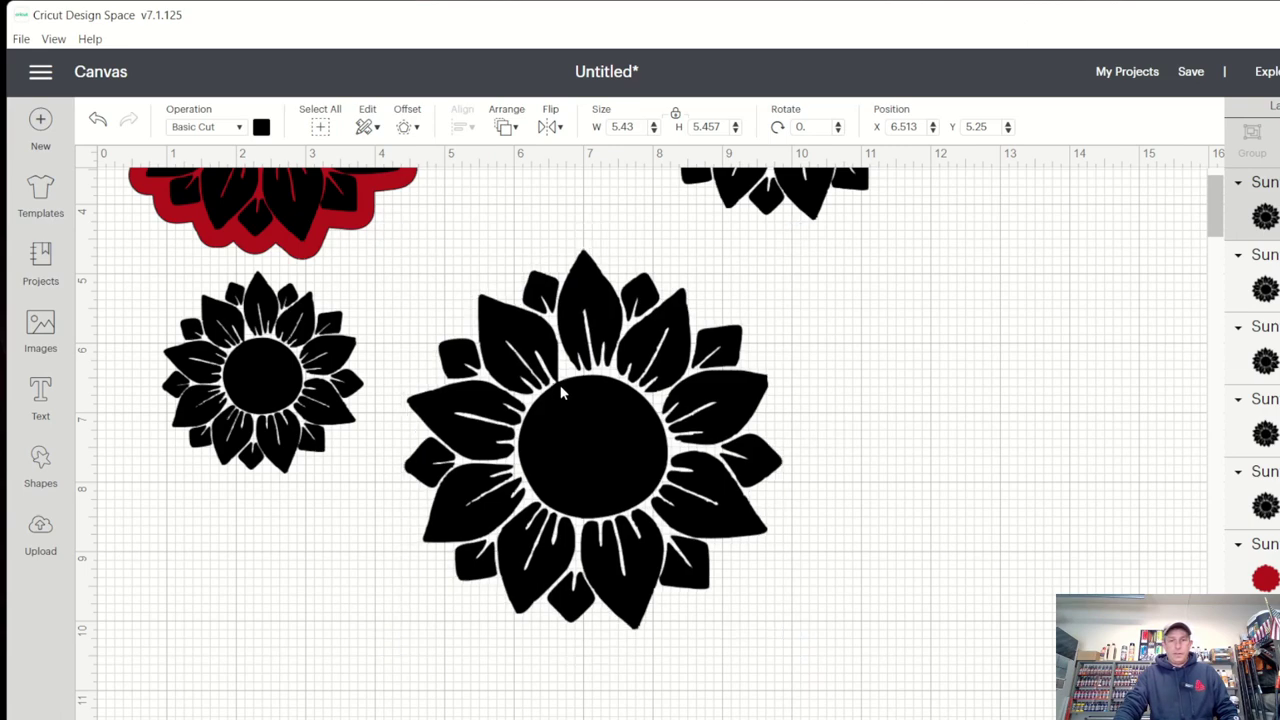
drag(800, 650, 876, 690)
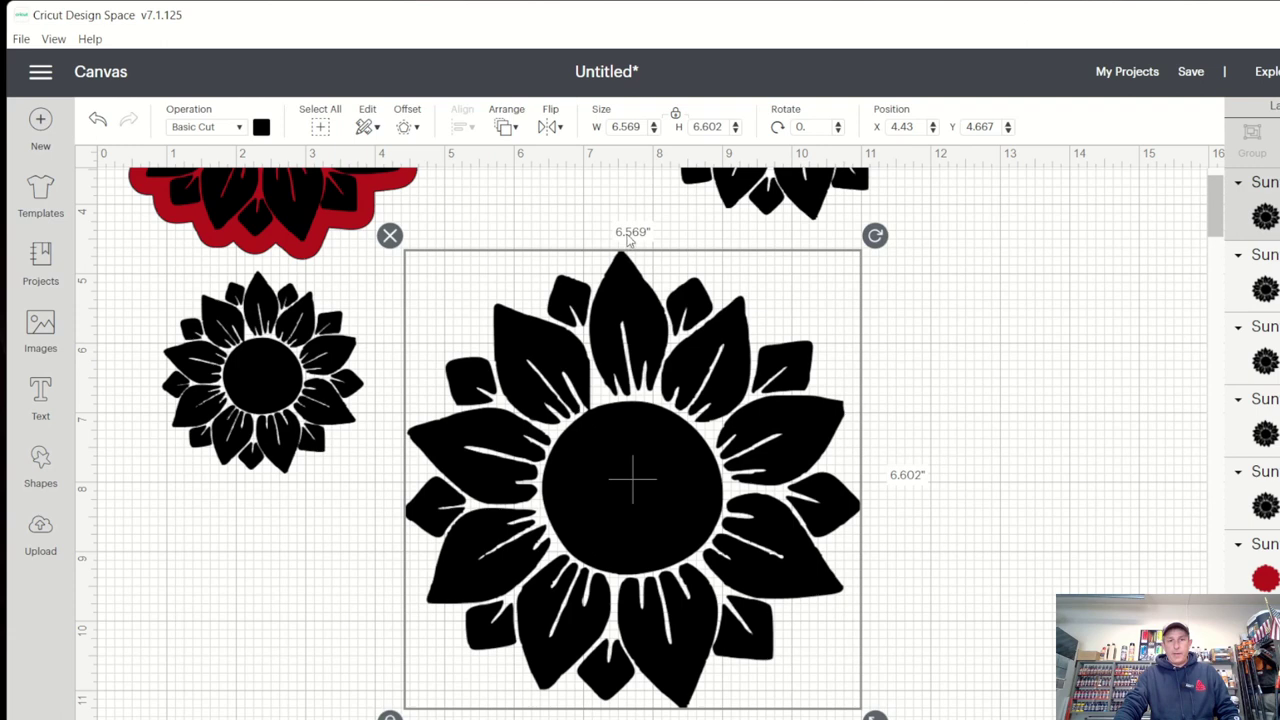
Resize the lower-middle sunflower to a 6.5-inch width, with height scaling proportionally.
double_click(645, 126)
text(6)
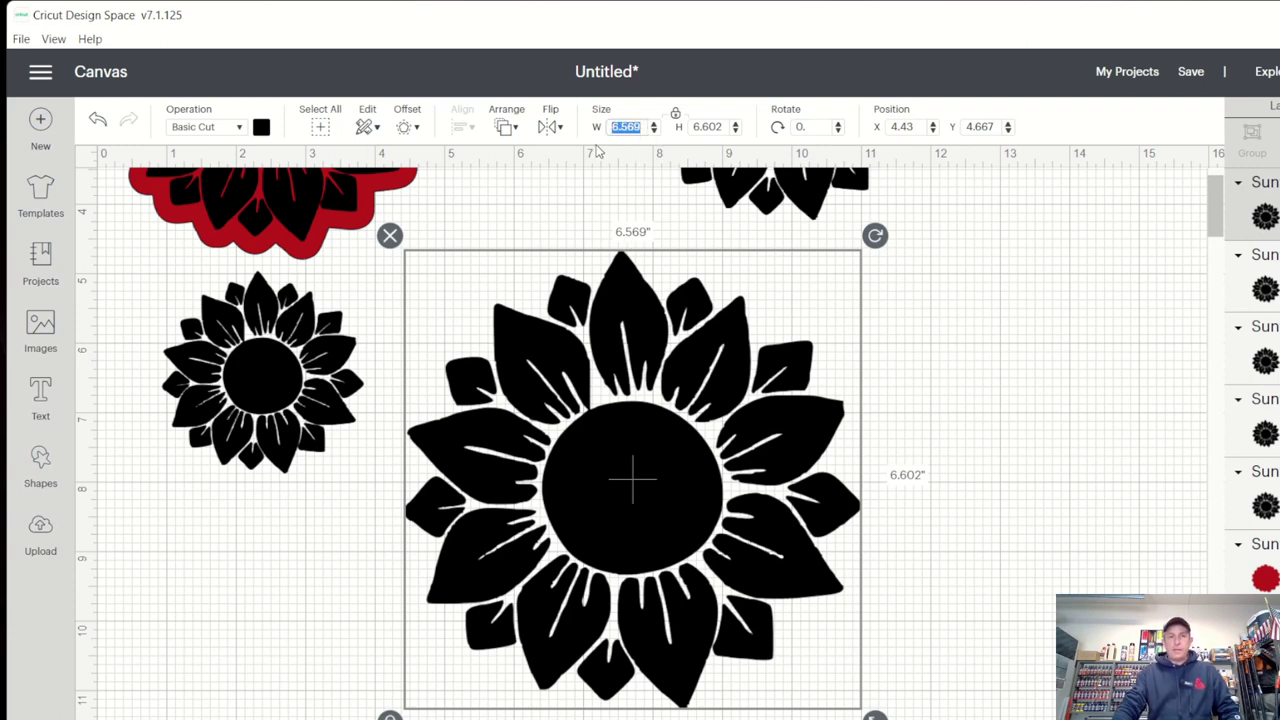
text(.5)
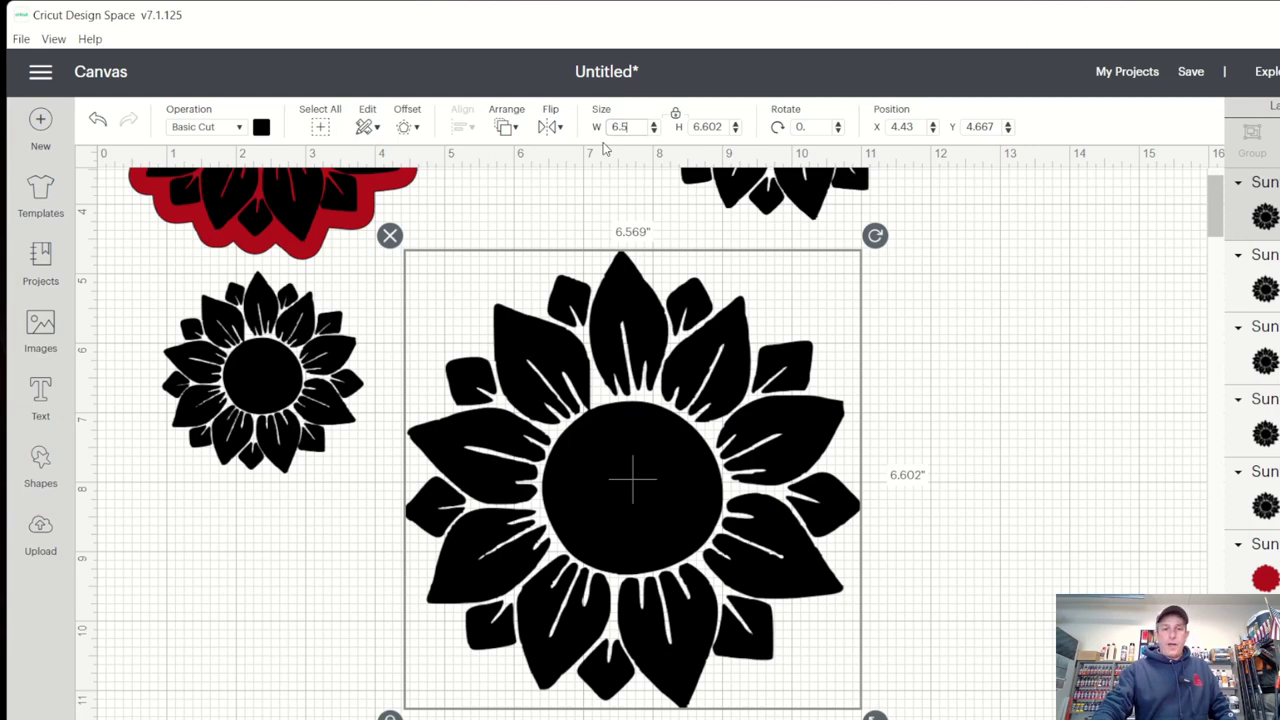
key(Return)
click(329, 557)
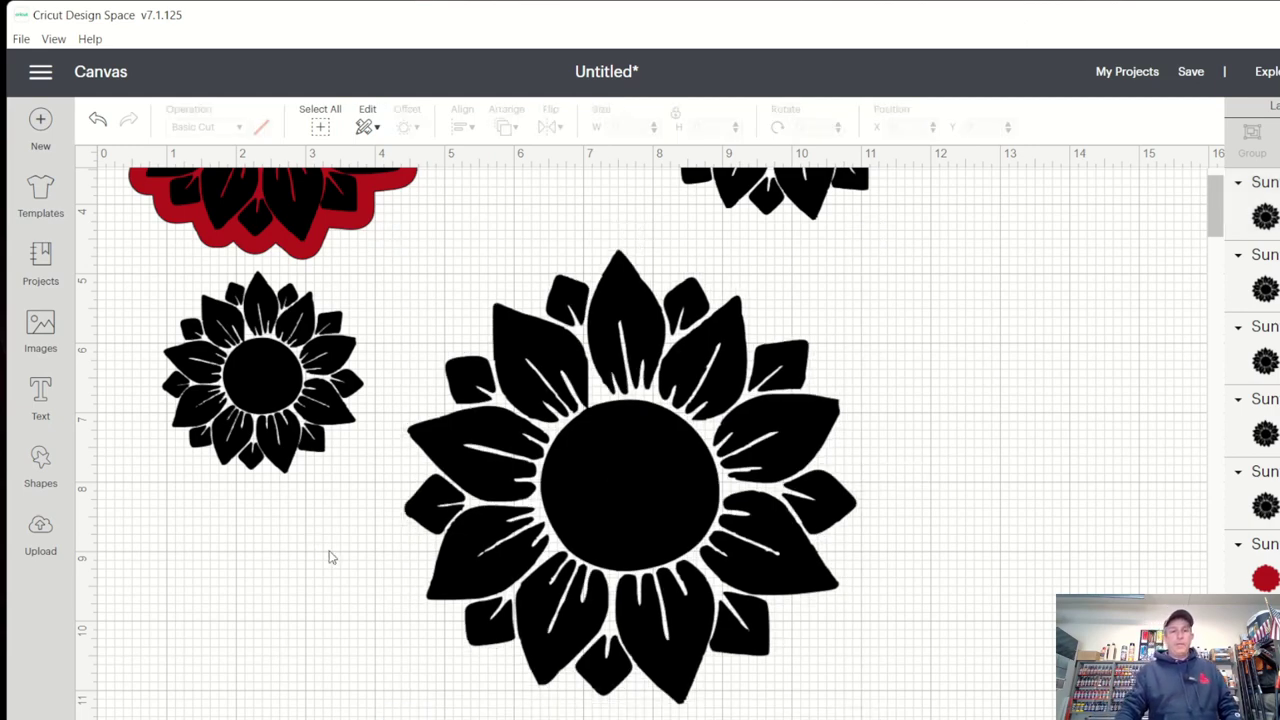
scroll(451, 651, down, 3)
scroll(460, 600, up, 4)
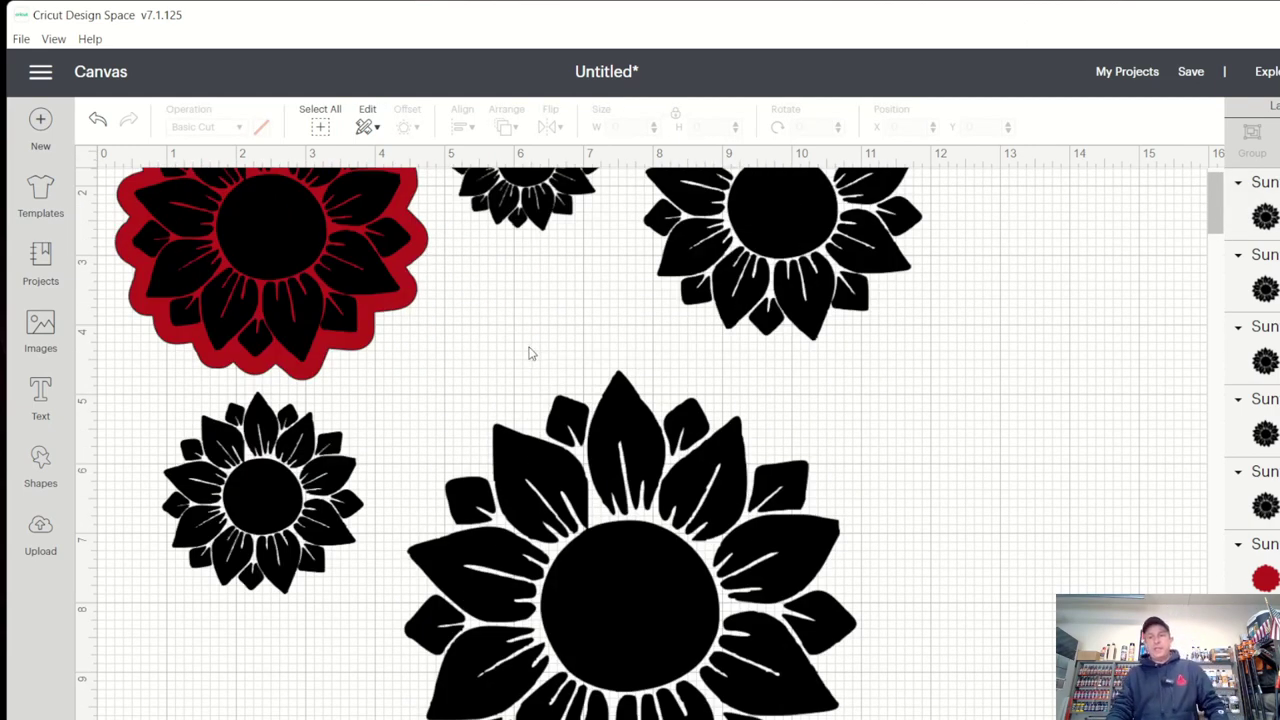
scroll(530, 352, up, 2)
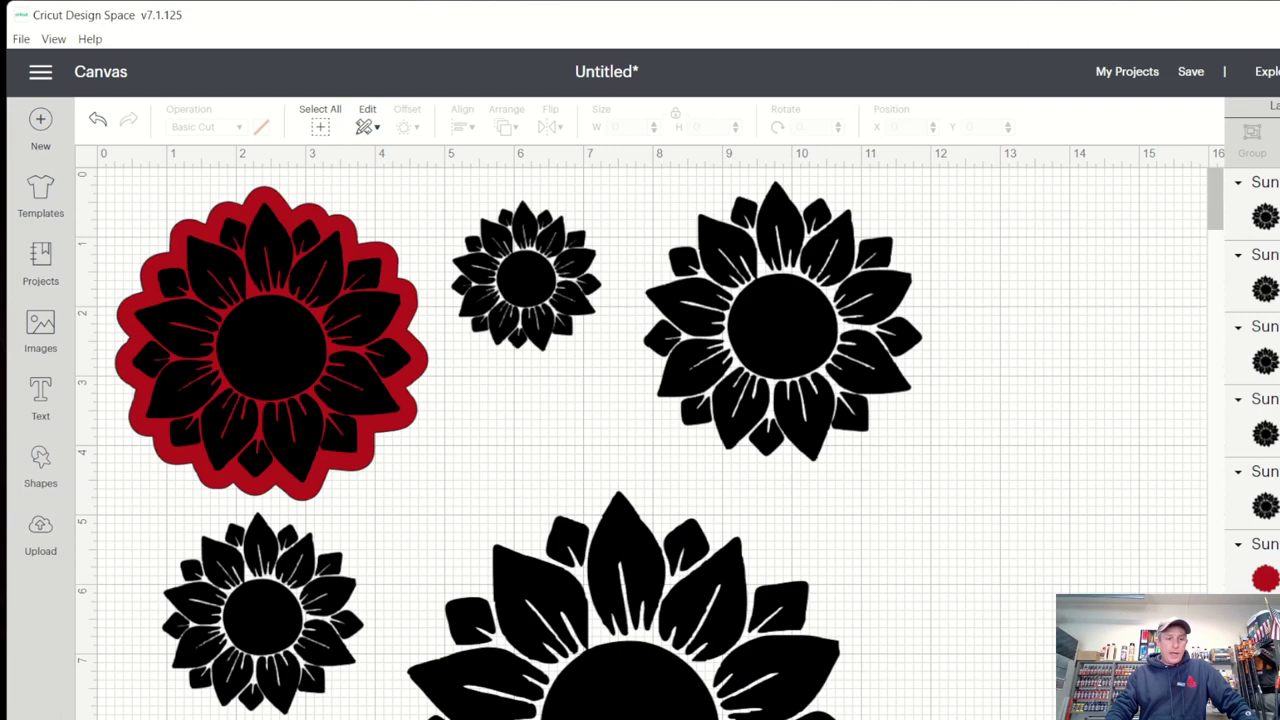
Zoom out to view all five sunflowers, then zoom back in slightly.
key(ctrl+minus)
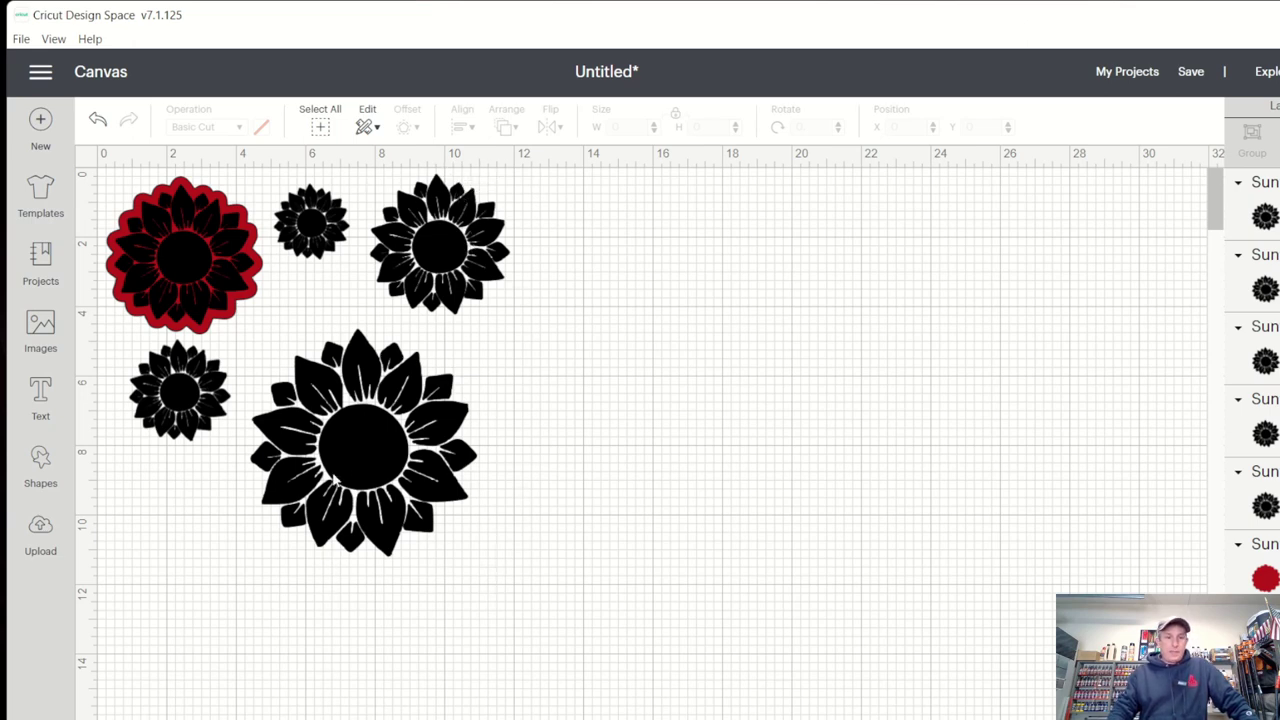
scroll(294, 546, up, 1)
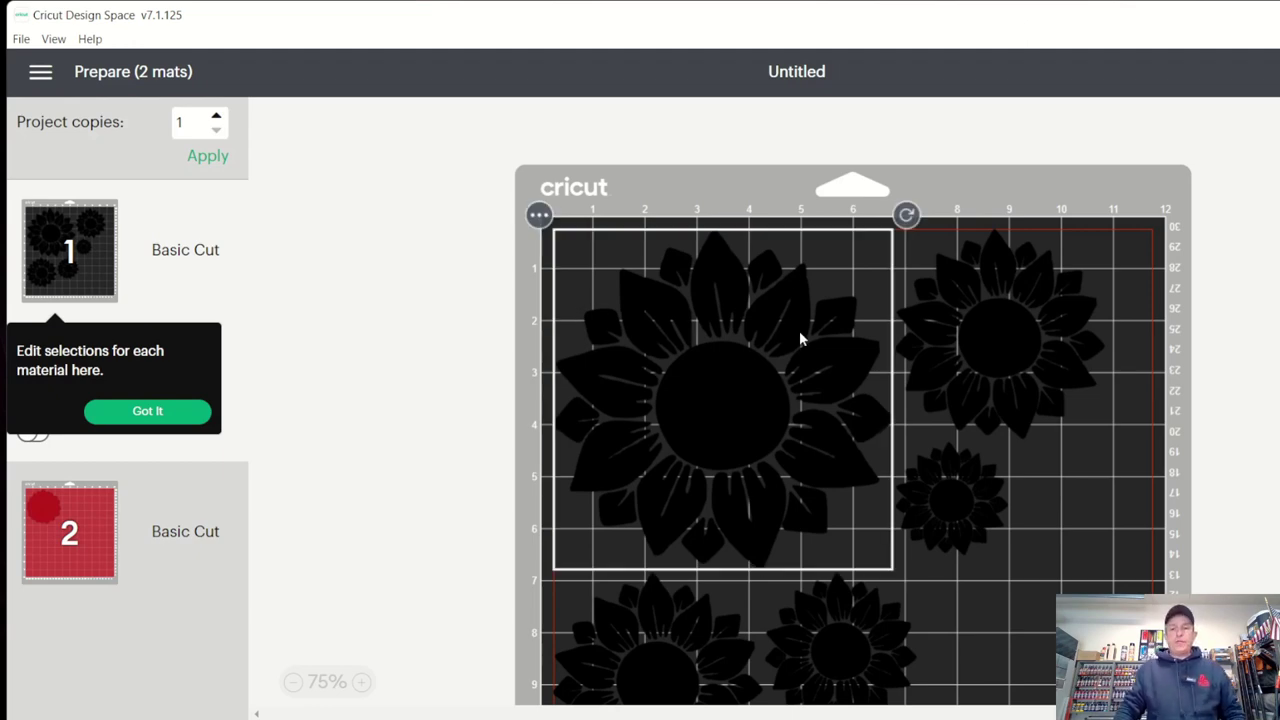
Scroll the Prepare mat preview to review the five black sunflowers and the red backing.
scroll(800, 340, down, 2)
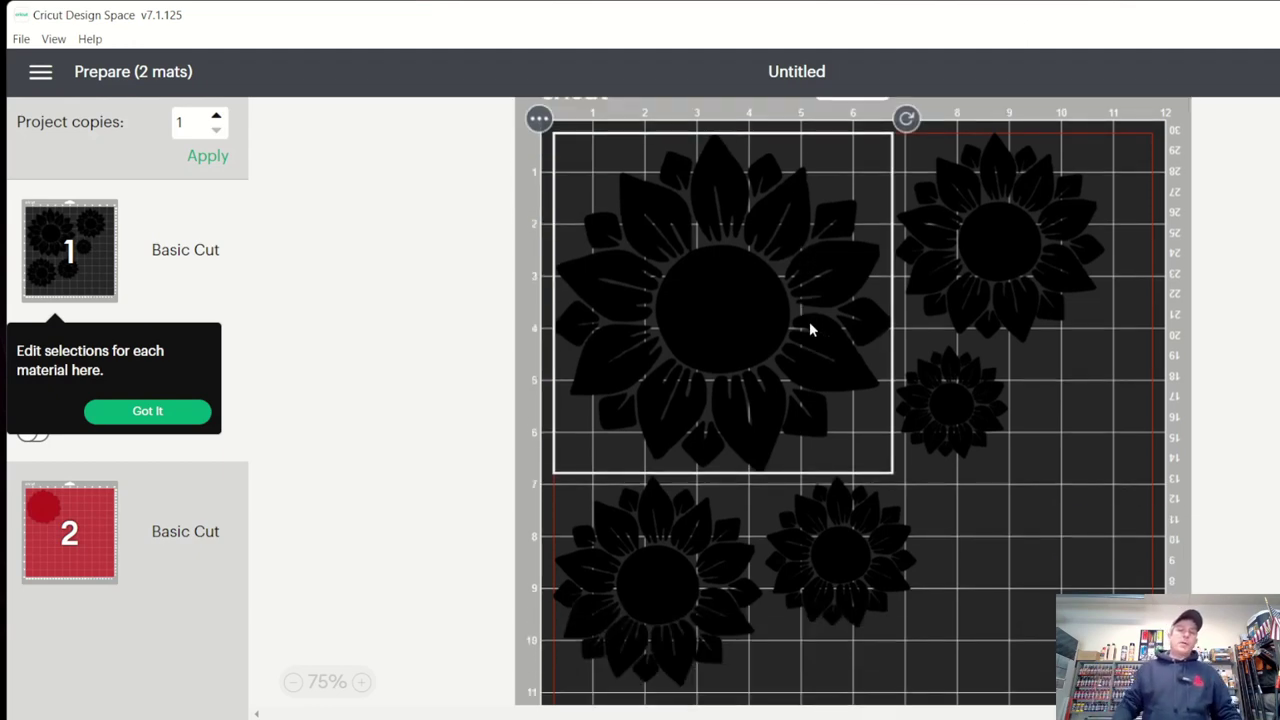